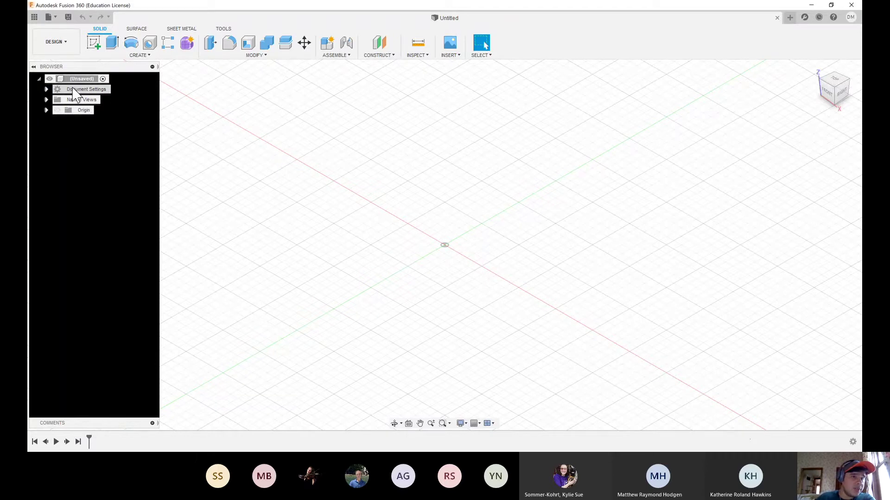
- Review the unit types available for the document and keep Millimeter as the active unit
left_click(47, 89)
mouse_move(104, 99)
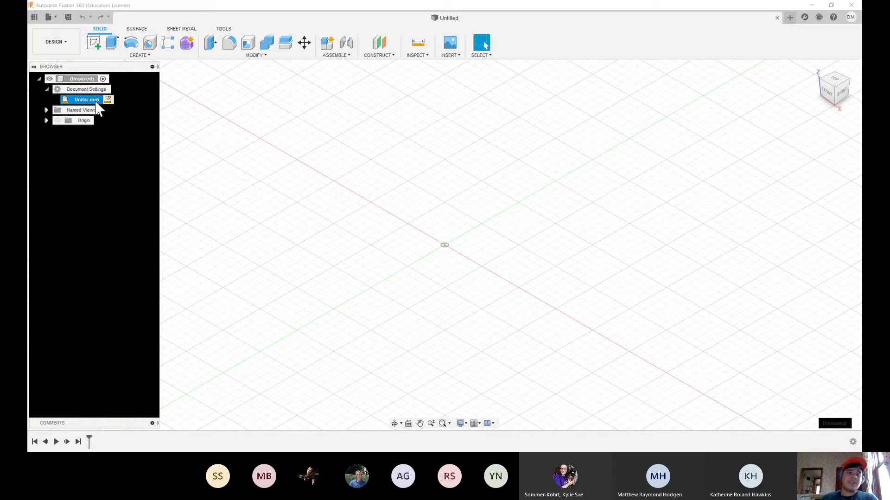
left_click(107, 100)
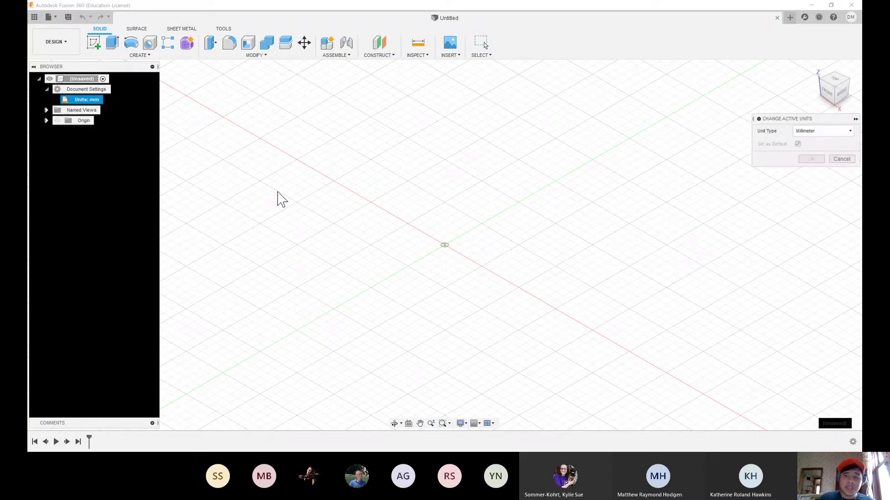
key("alt+Down")
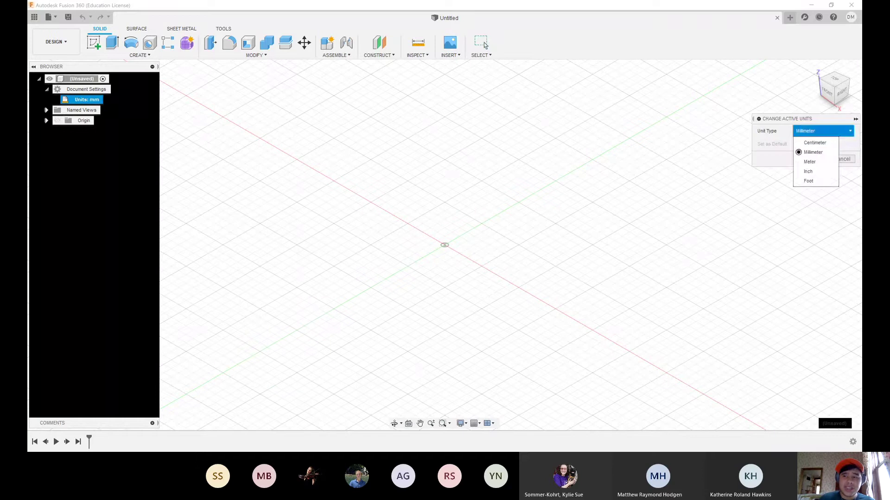
key("Down")
key("Down")
key("Down")
key("Up")
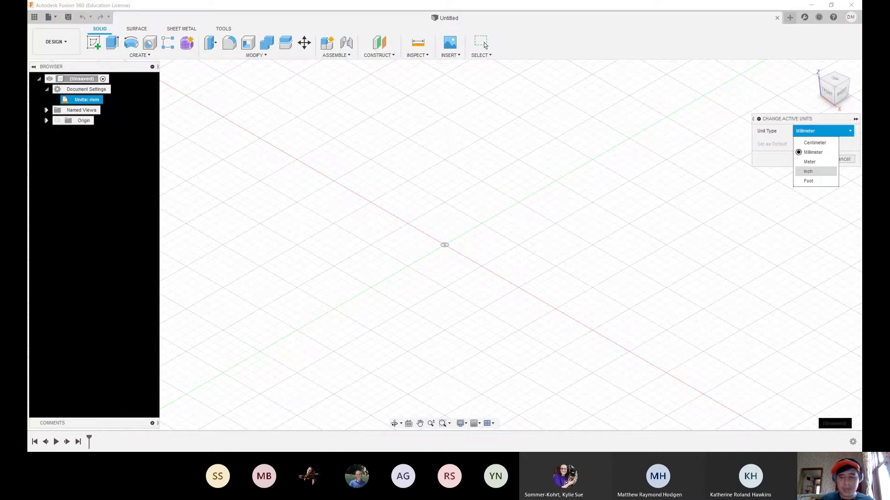
key("Up")
key("Up")
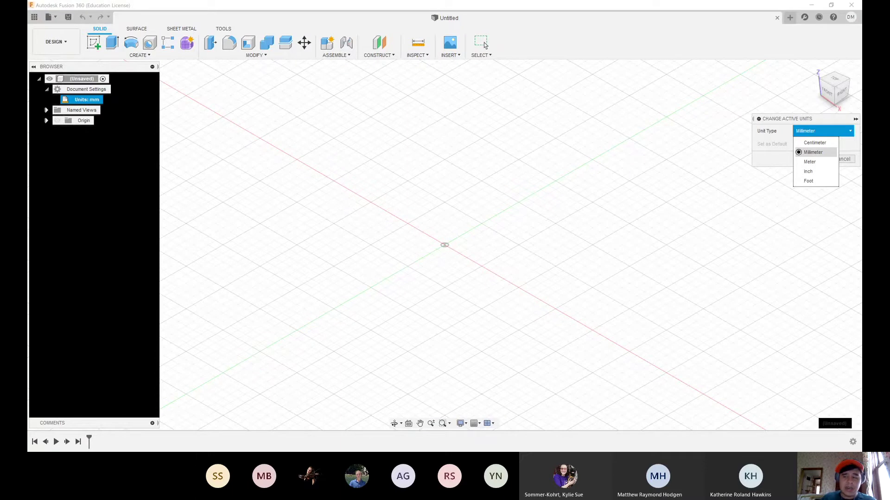
key("Return")
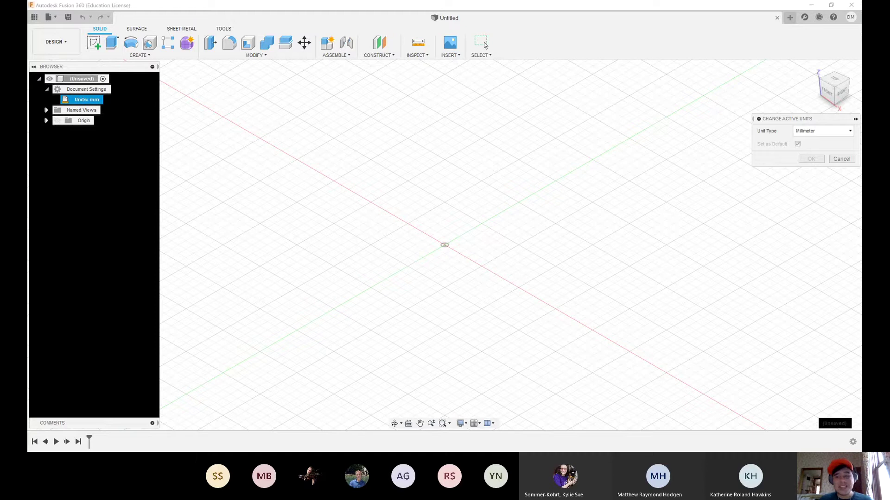
left_click(483, 43)
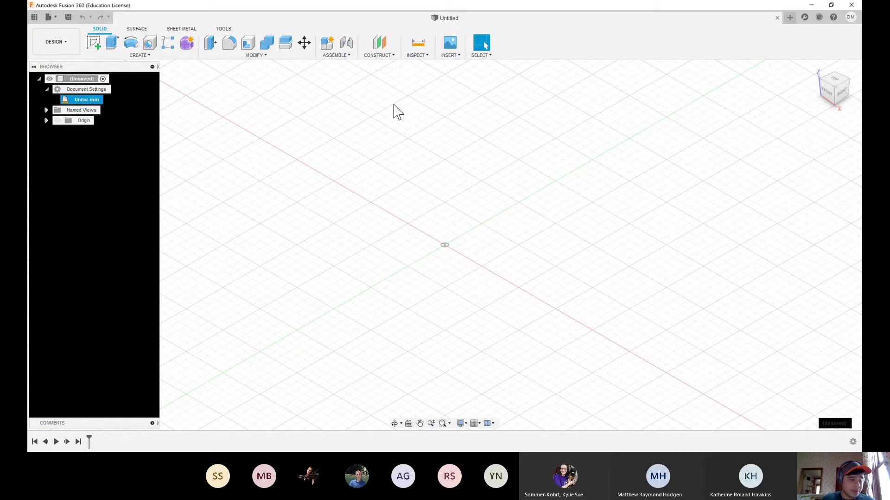
- Create an internal standard component named lego and make it the active component
left_click(348, 56)
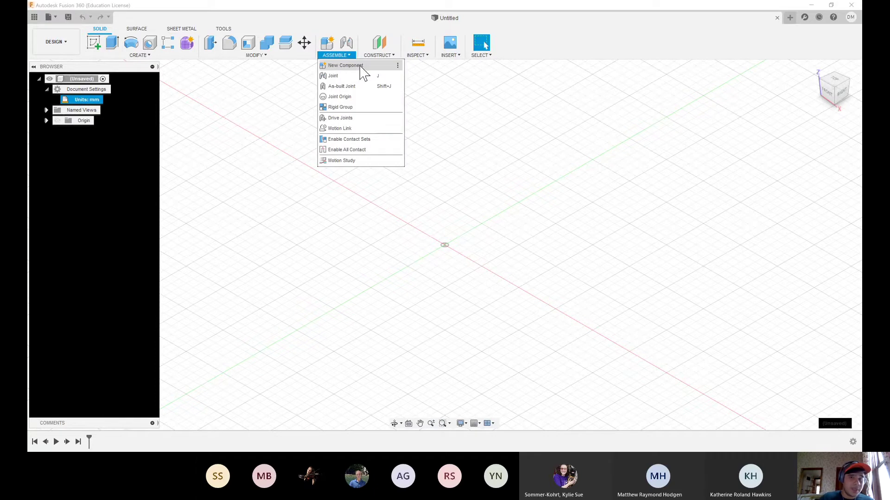
left_click(362, 72)
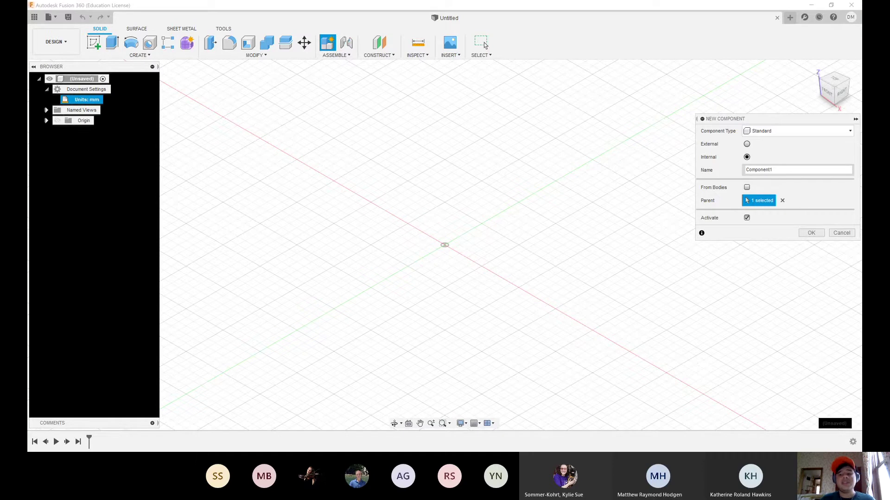
key("shift+Left")
key("shift+Left")
key("shift+Left")
key("shift+Left")
key("shift+Left")
key("shift+Left")
key("shift+Left")
key("shift+Left")
key("shift+Left")
key("shift+Left")
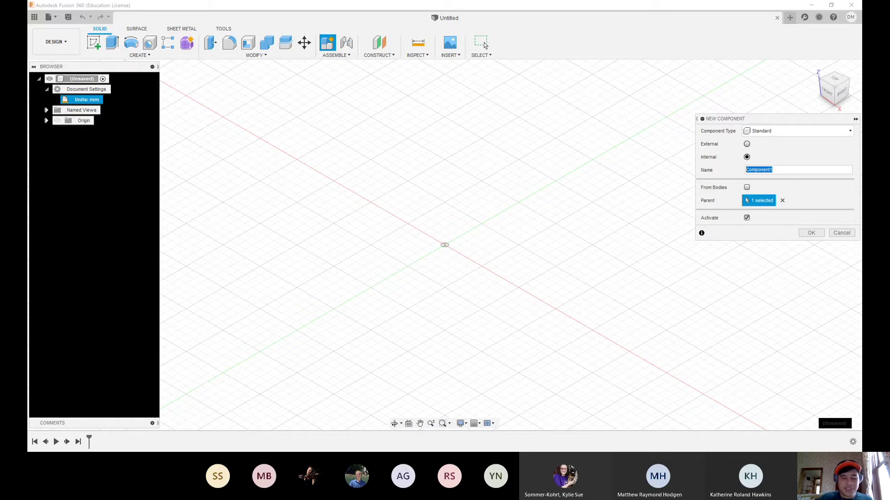
type("le")
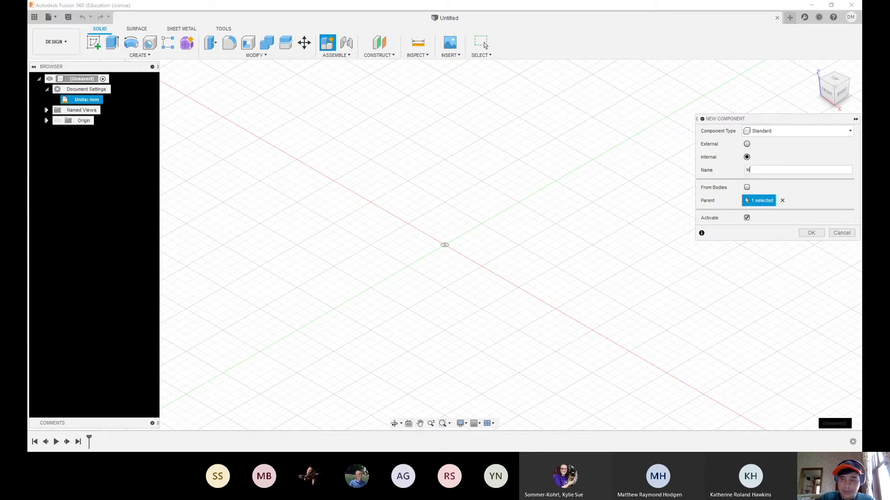
type("fgo")
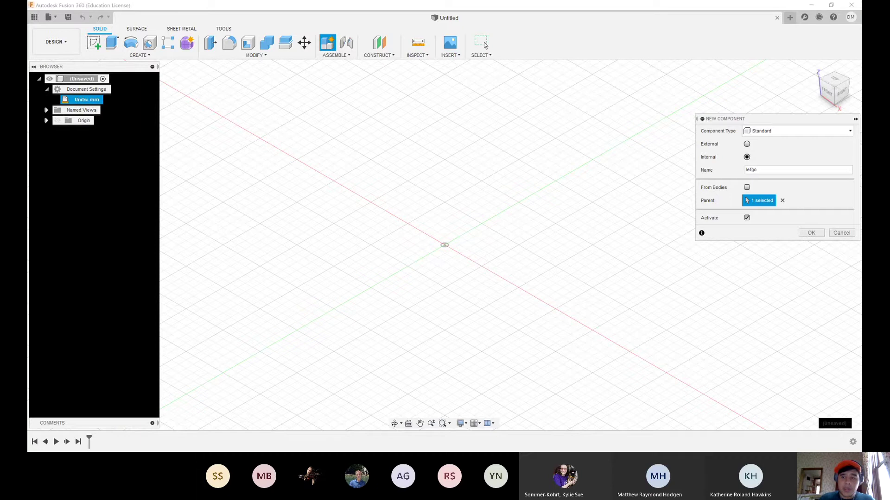
key("BackSpace")
key("BackSpace")
type("go")
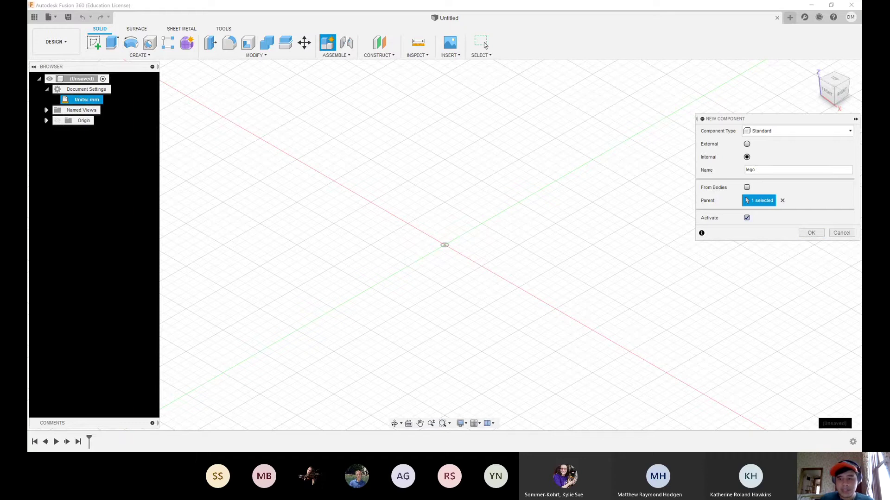
key("Return")
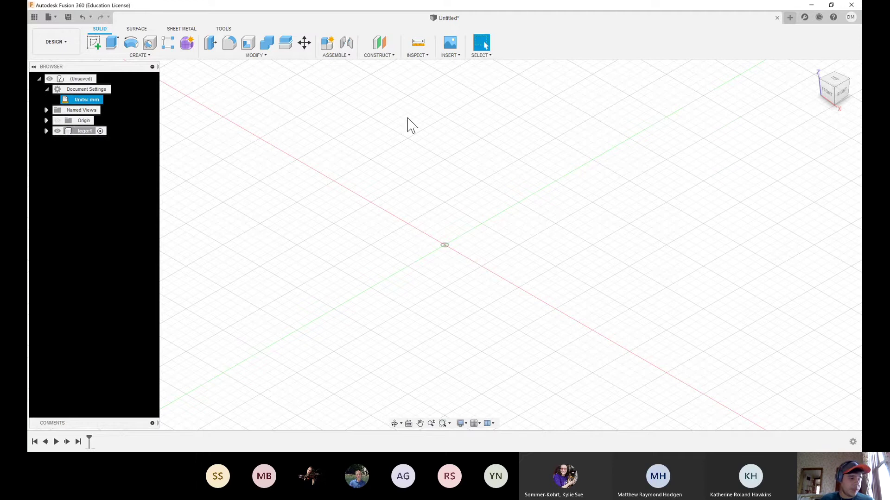
- Sketch a two-point rectangle on the horizontal XY plane from the origin, 31.8 mm wide and 15.8 mm high
left_click(150, 55)
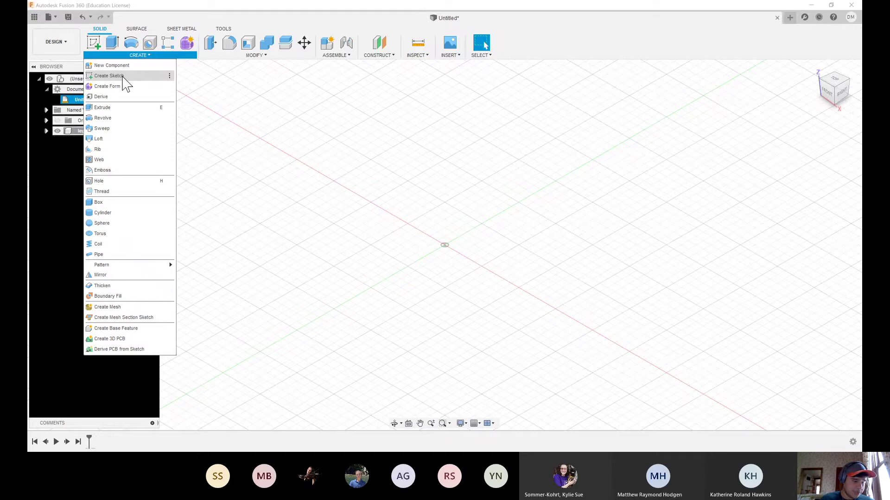
left_click(122, 76)
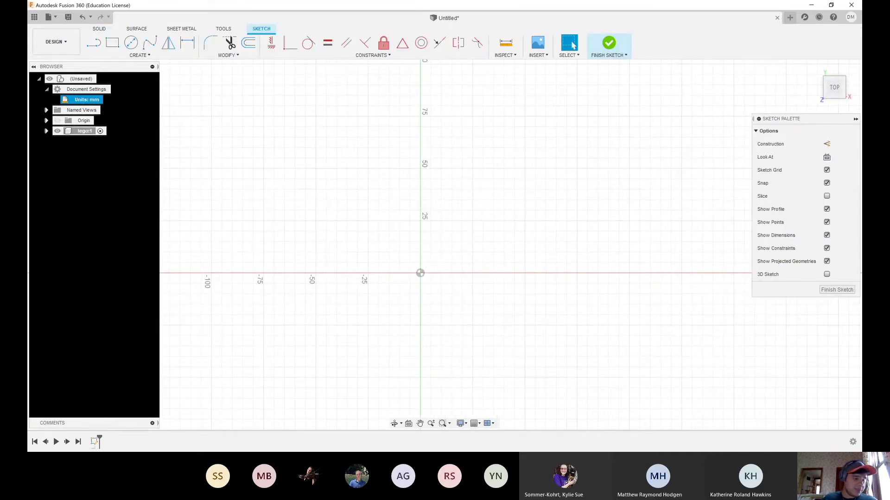
left_click(113, 44)
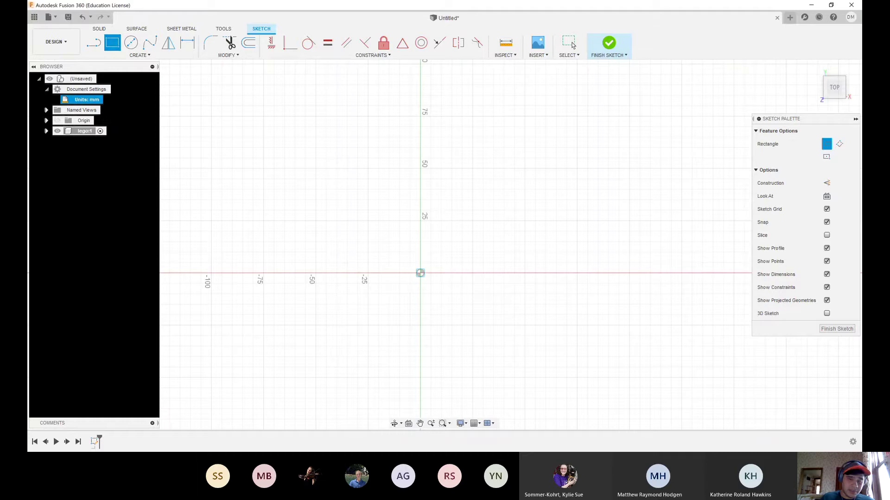
left_click(420, 273)
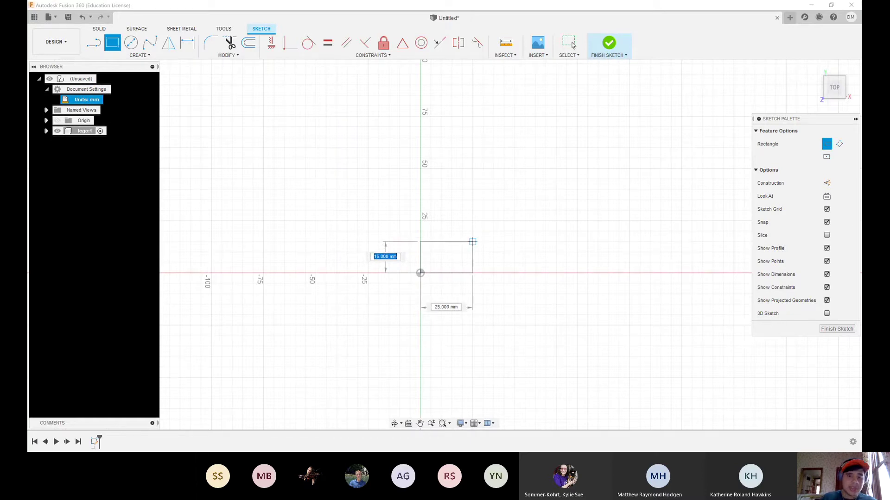
key("Tab")
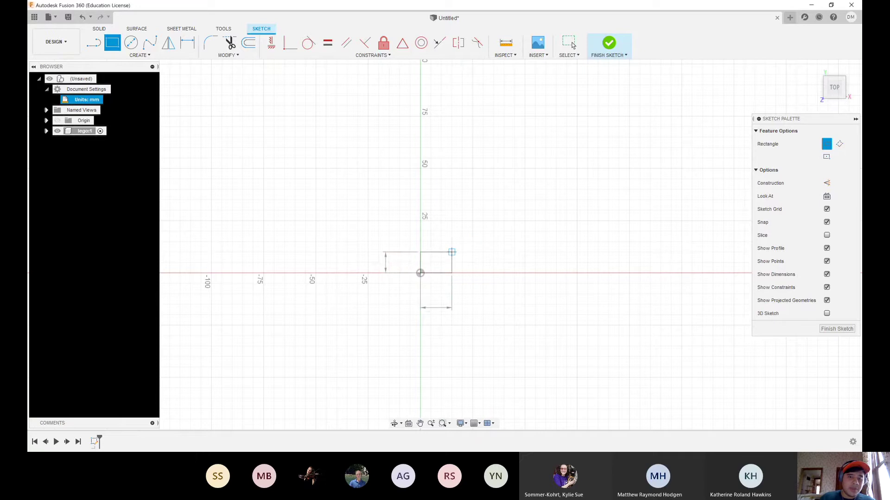
key("Tab")
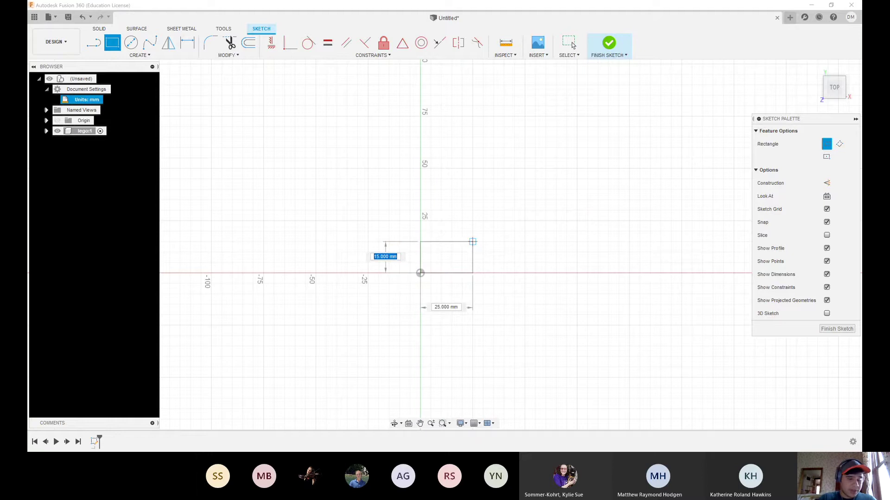
type("1")
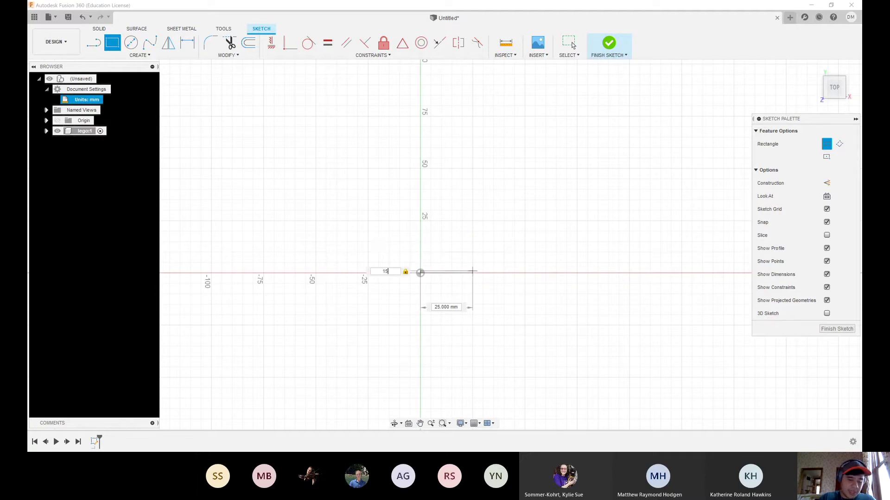
type("5.8")
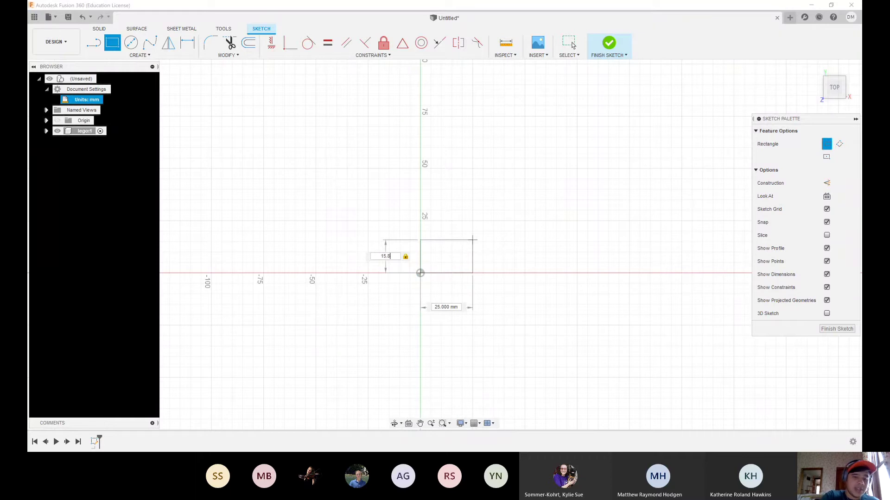
key("Tab")
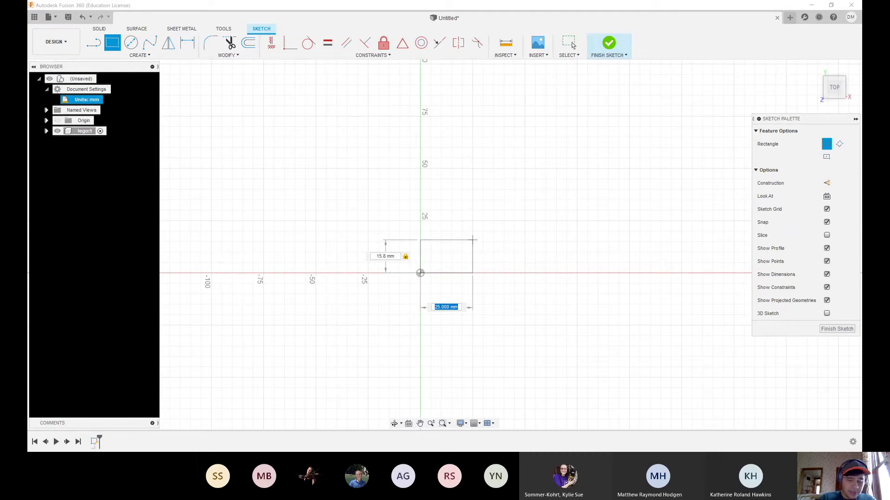
type("31")
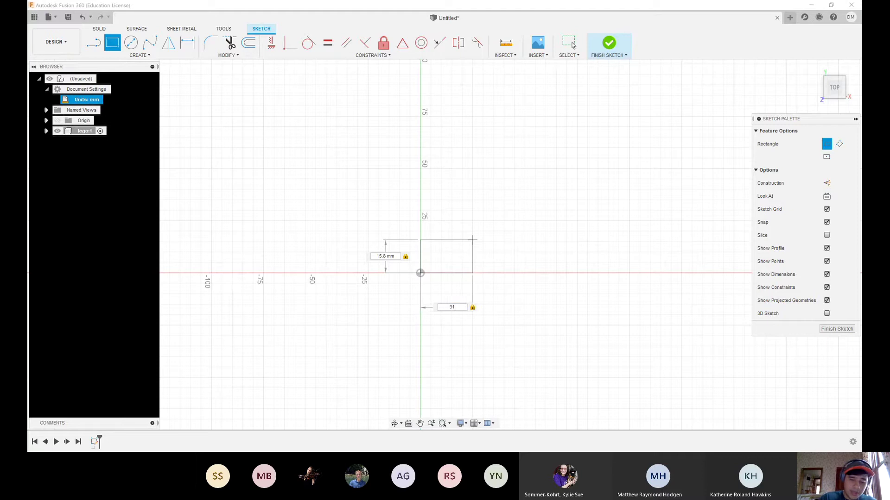
type(".8")
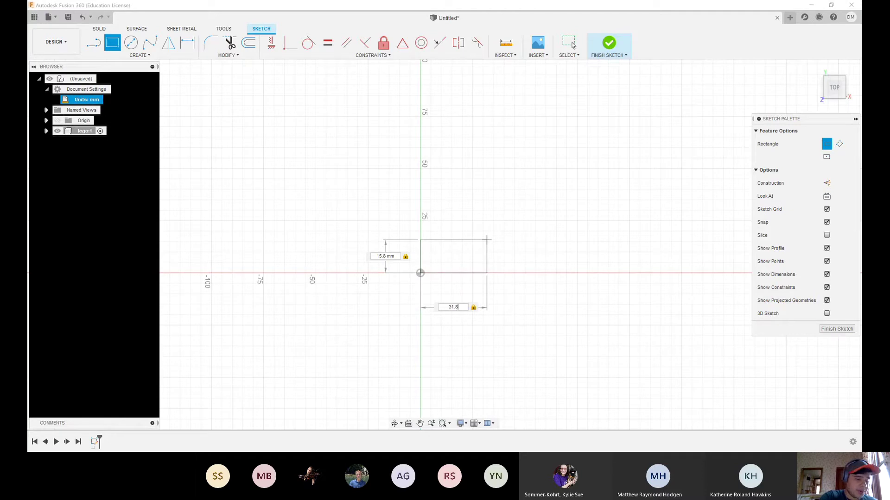
key("Tab")
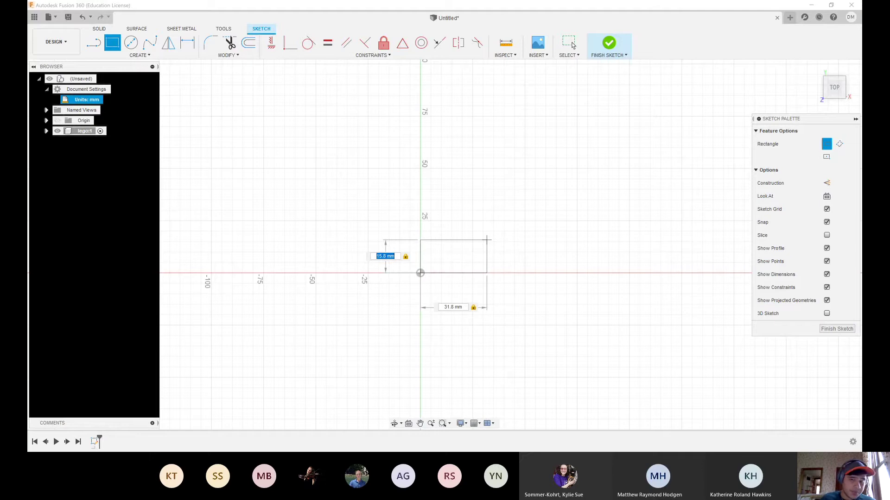
key("Tab")
key("Return")
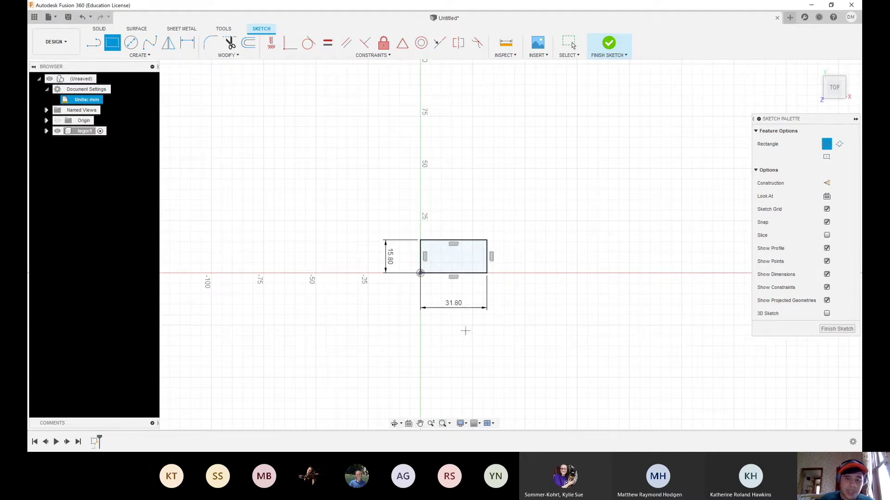
- Set the rectangle's vertical dimension to 18 mm
scroll(451, 303, "up", 3)
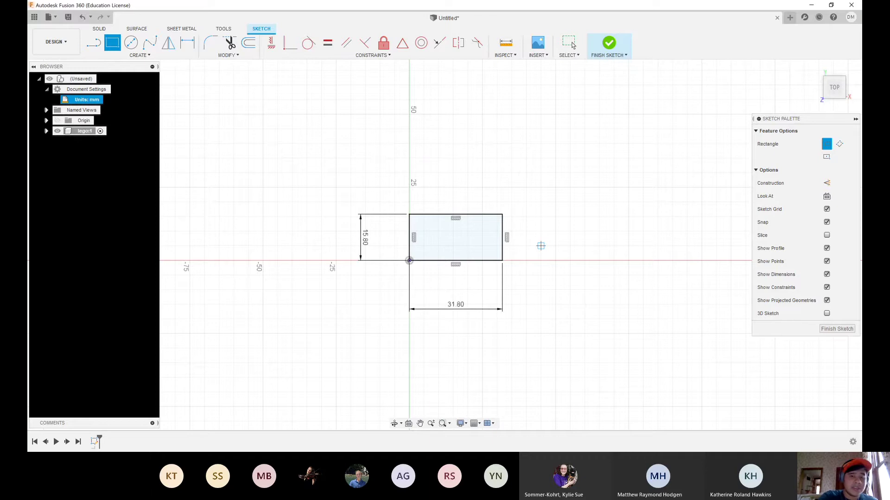
left_click(570, 43)
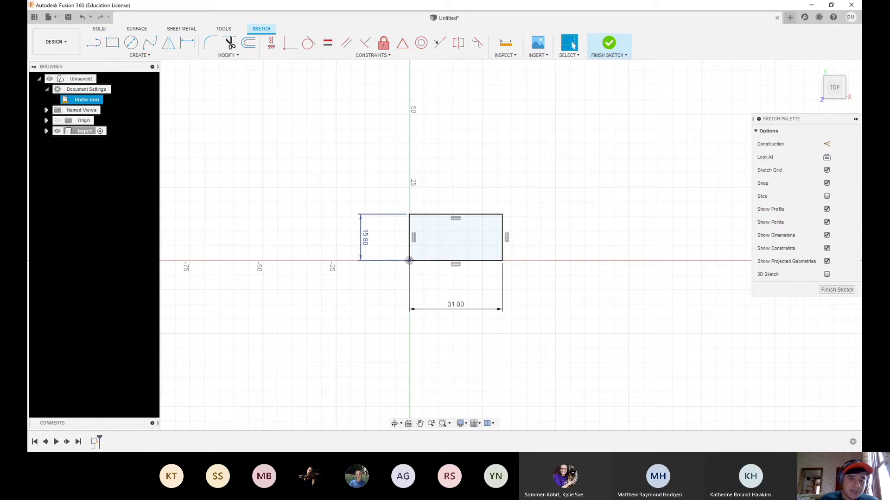
double_click(365, 237)
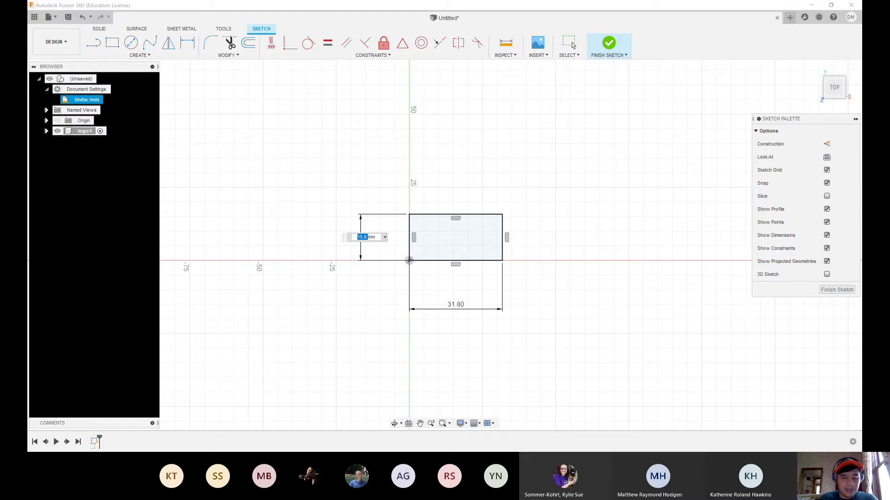
type("18")
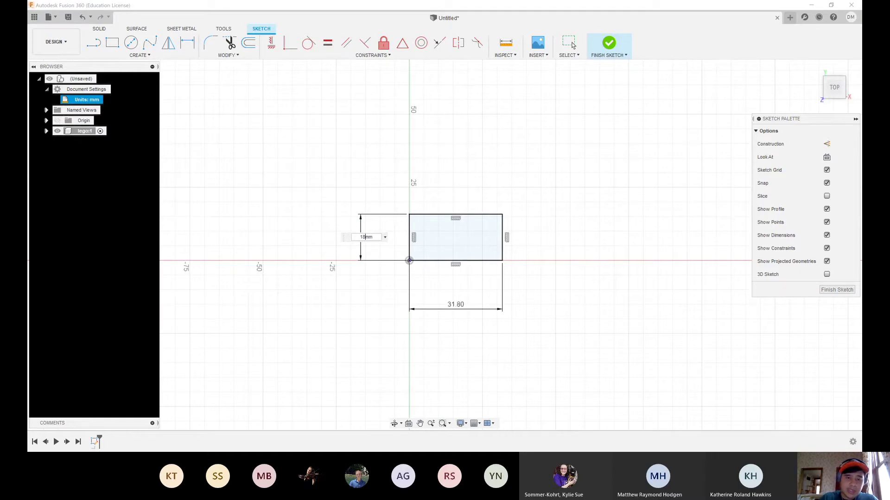
key("Return")
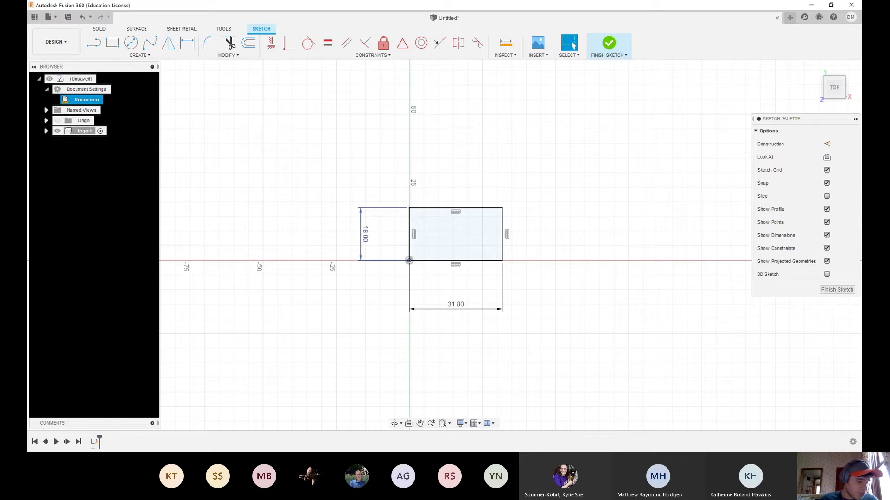
- Set the rectangle's vertical dimension back to 15.8 mm
double_click(365, 235)
type("15")
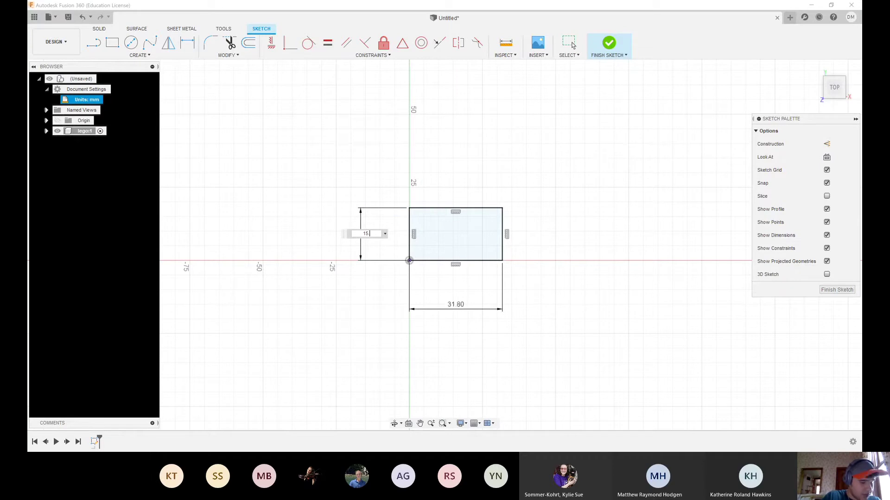
type(".8")
key("Return")
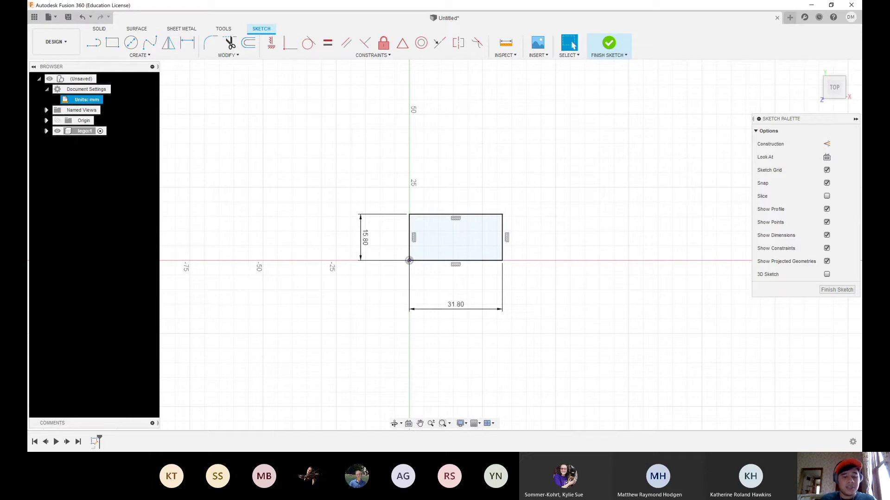
- Extrude the base rectangle 9.6 mm as a new body
left_click(99, 29)
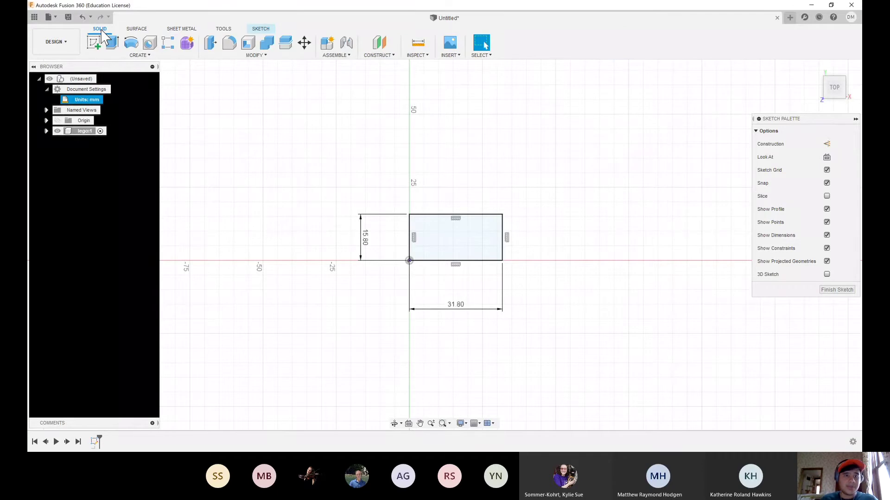
left_click(158, 56)
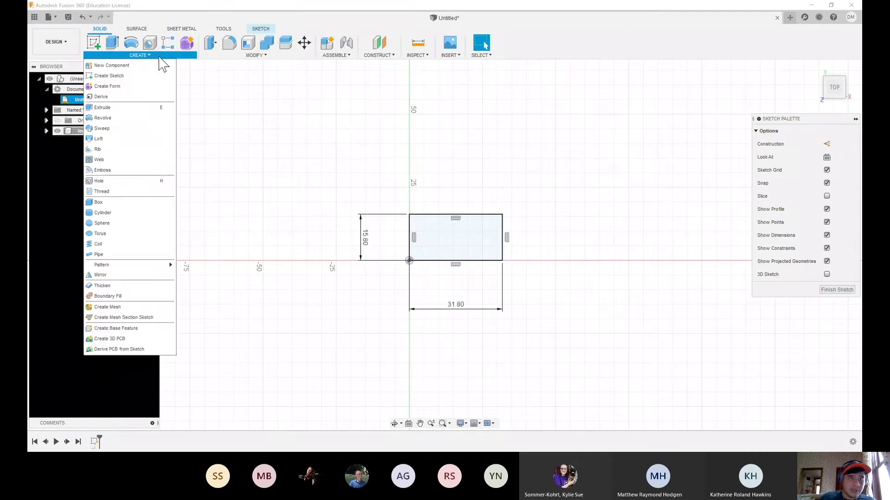
left_click(103, 107)
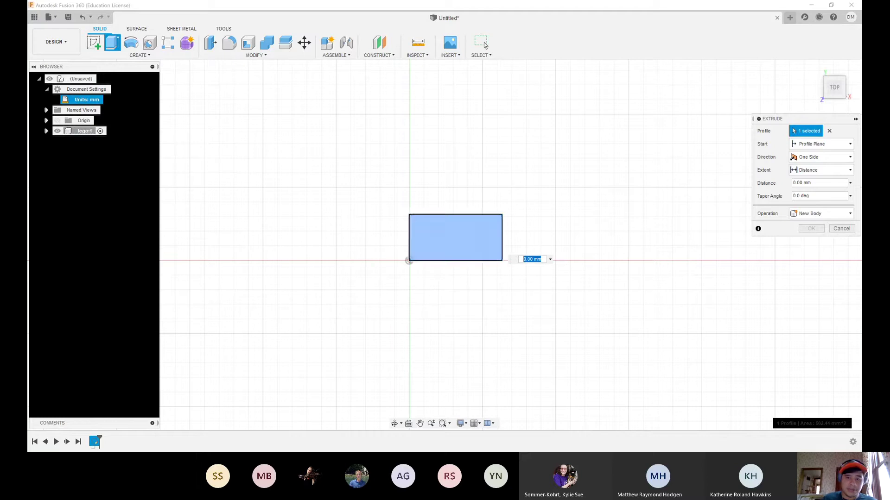
key("Escape")
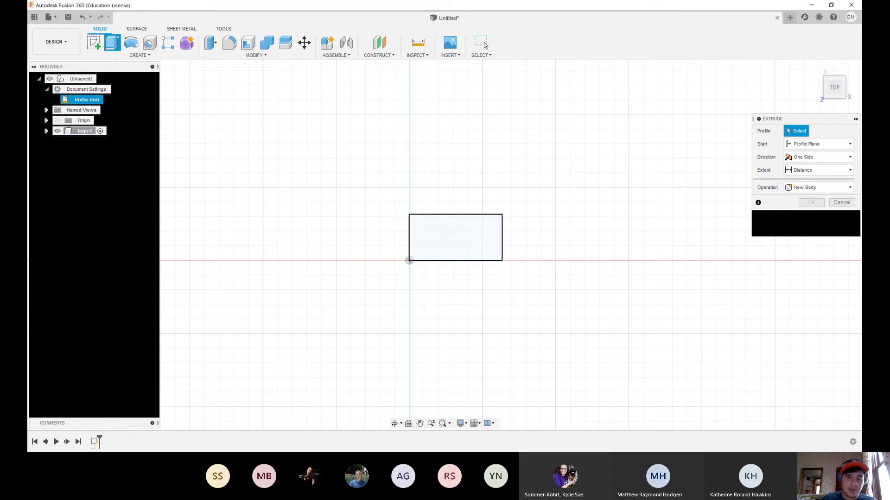
key("ctrl+z")
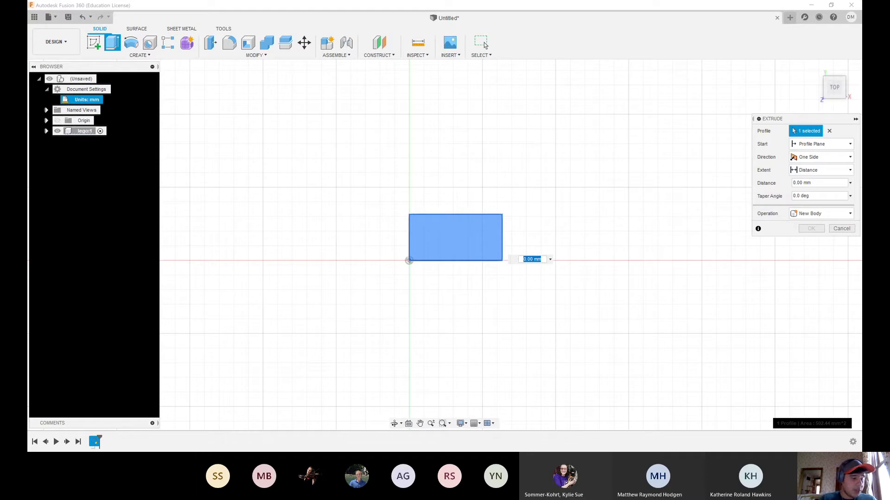
type("9")
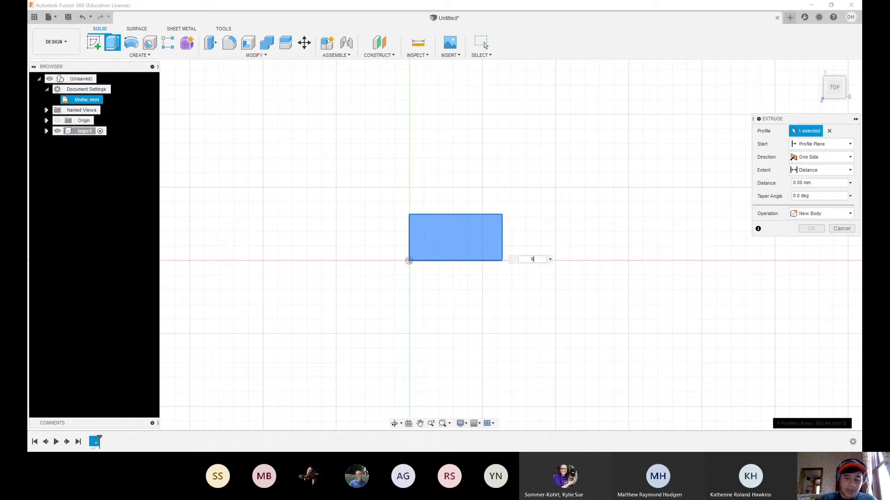
type(".6")
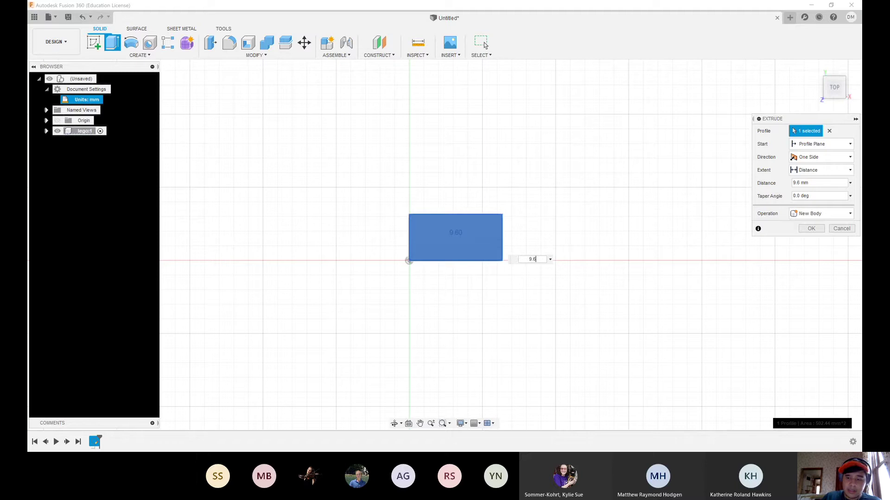
key("Return")
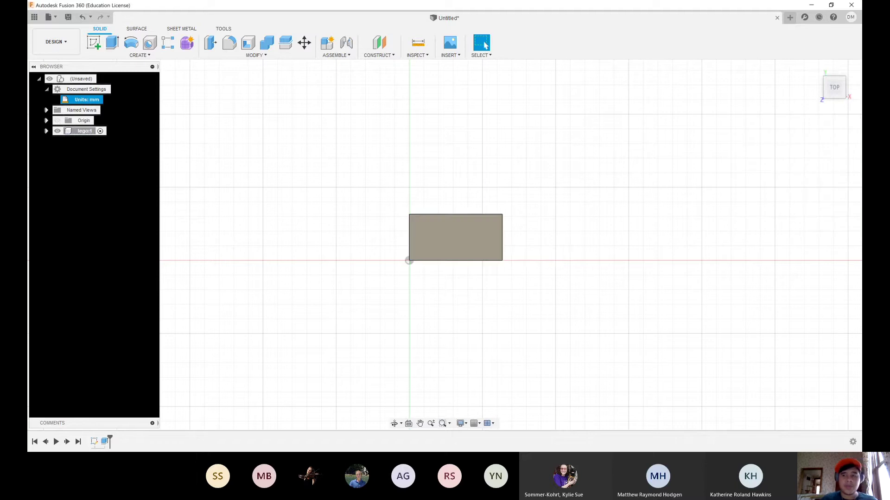
- Start a sketch on the block's top face and draw a 5 mm diameter centre circle near its upper-left corner
mouse_move(834, 87)
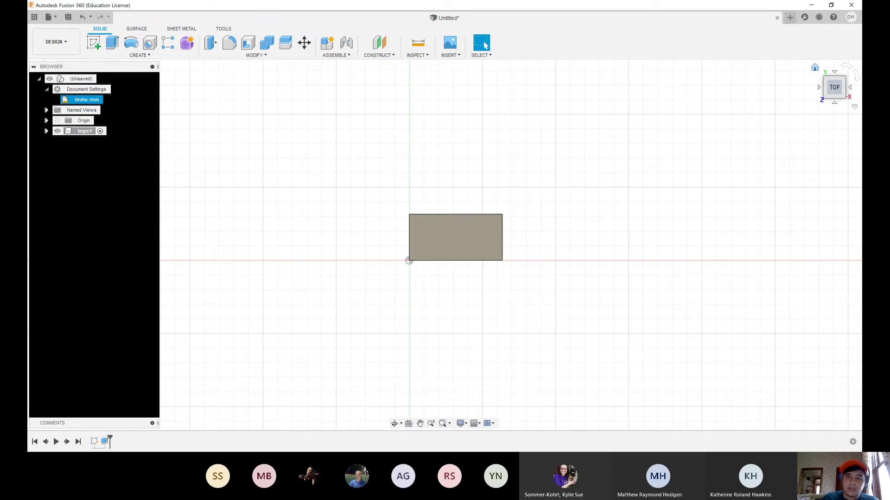
left_click(814, 67)
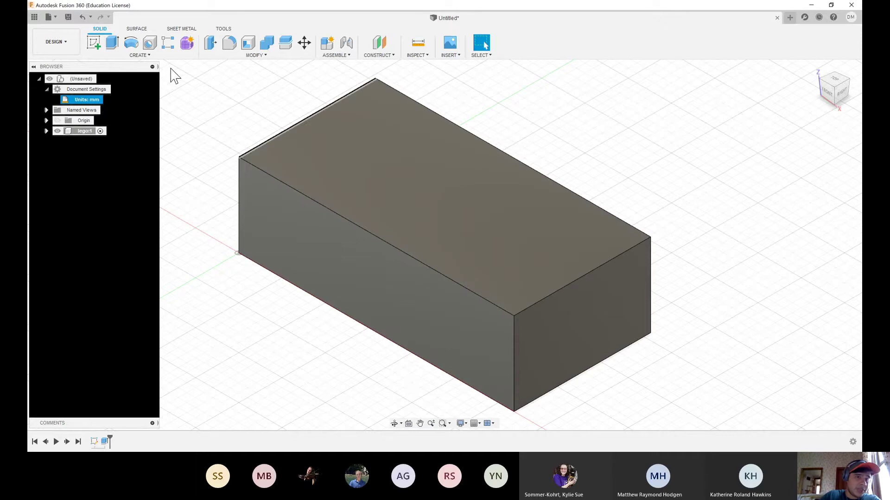
left_click(155, 56)
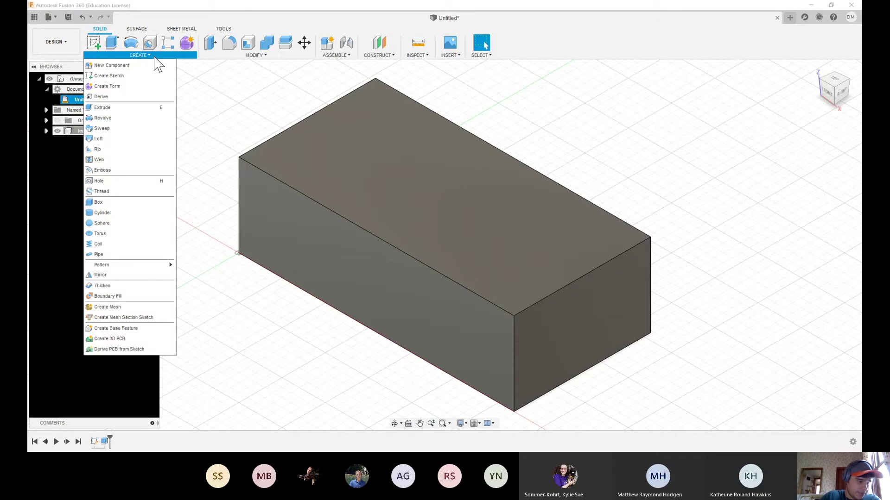
left_click(133, 77)
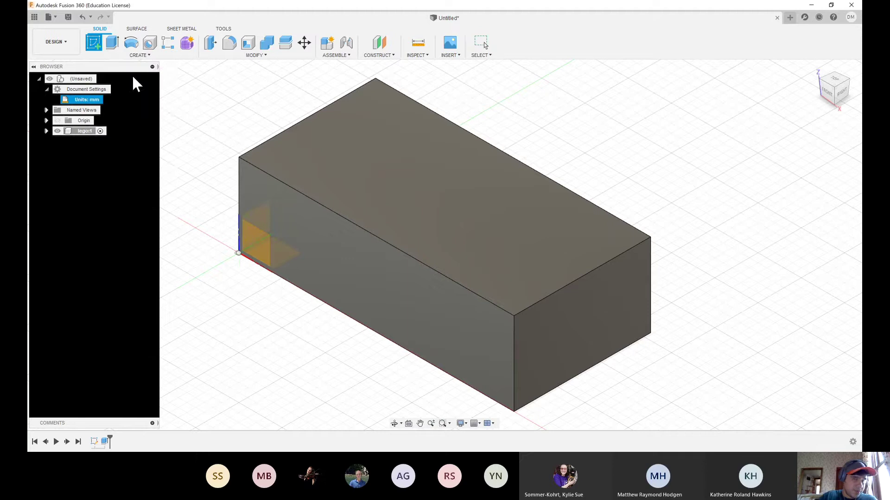
left_click(421, 122)
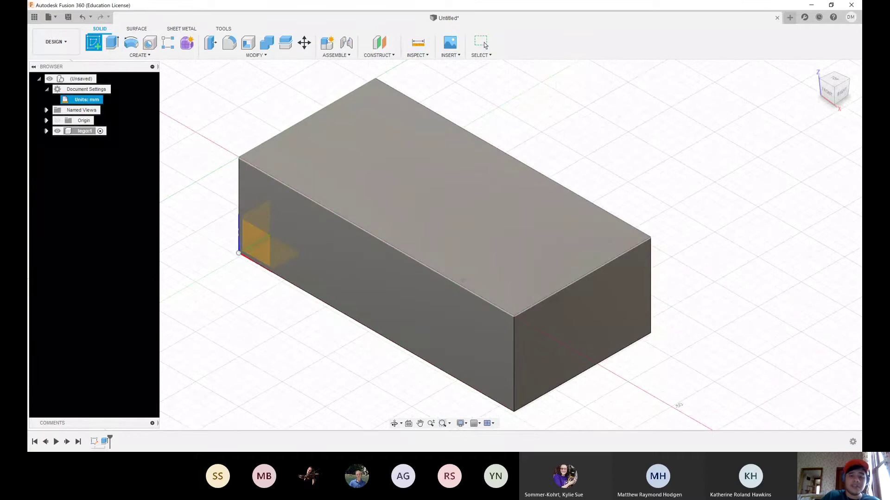
left_click(419, 157)
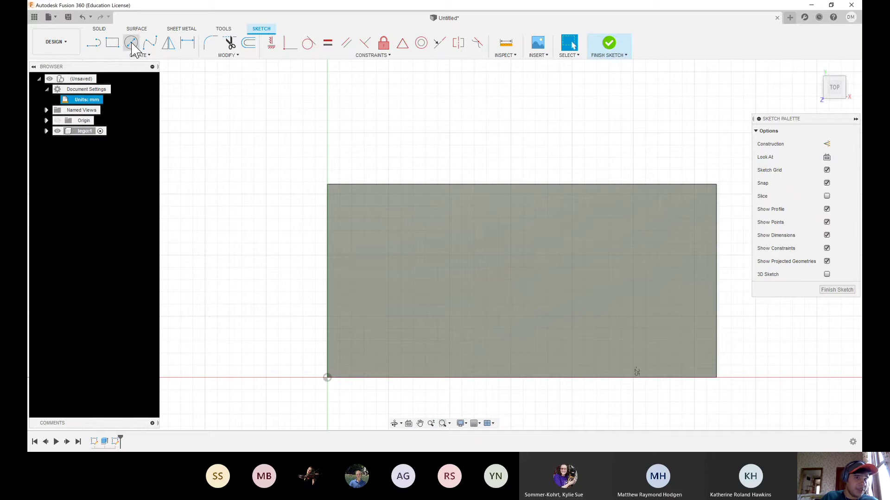
left_click(131, 43)
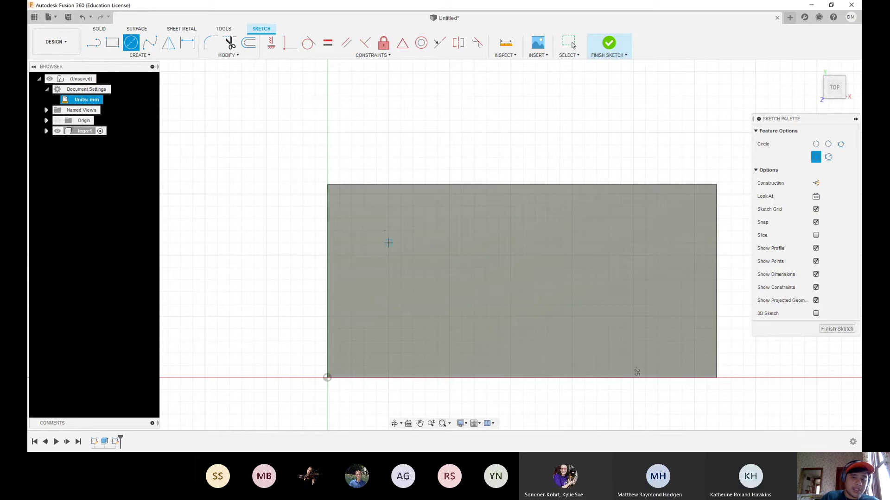
left_click(388, 243)
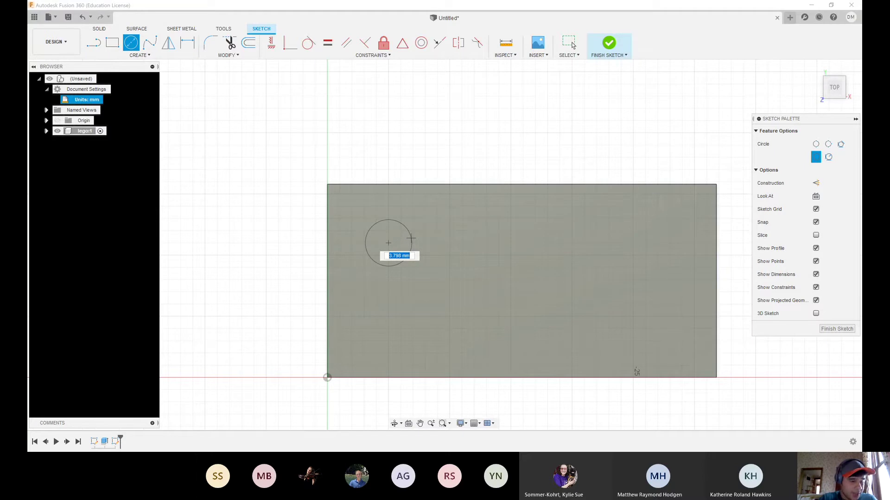
type("5")
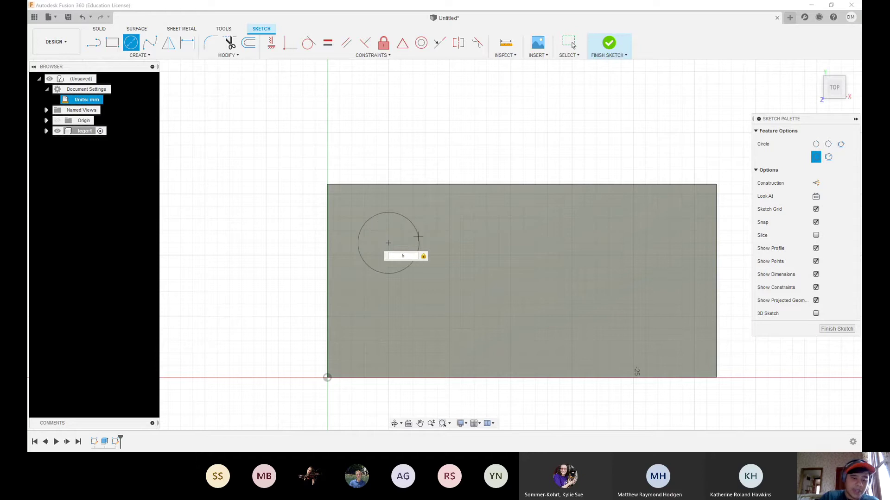
key("Tab")
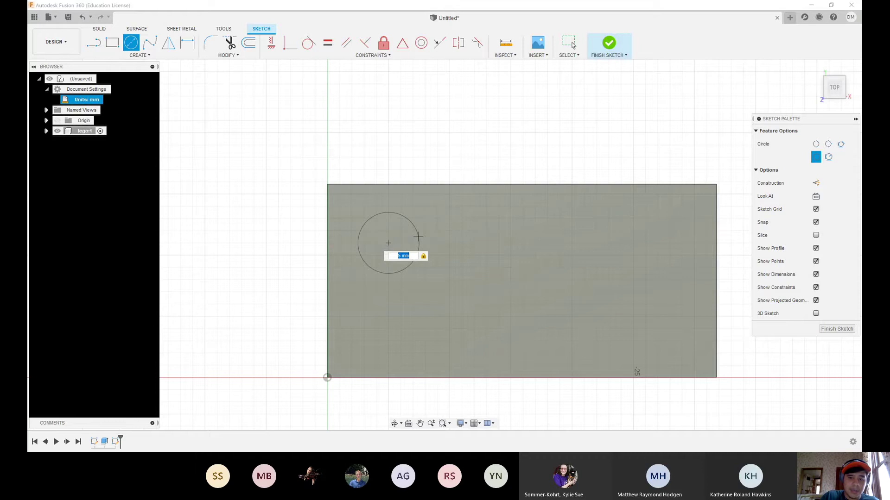
key("Return")
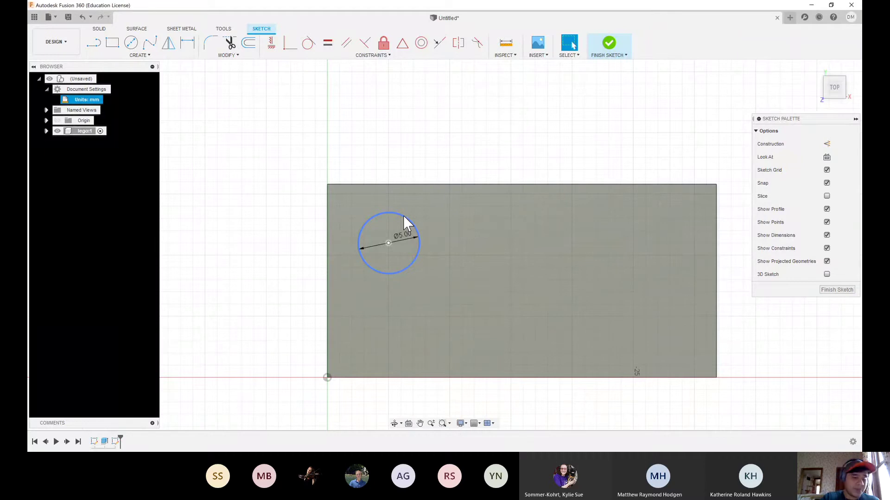
- Dimension the circle's centre 3.9 mm from the top face's upper long edge
key("d")
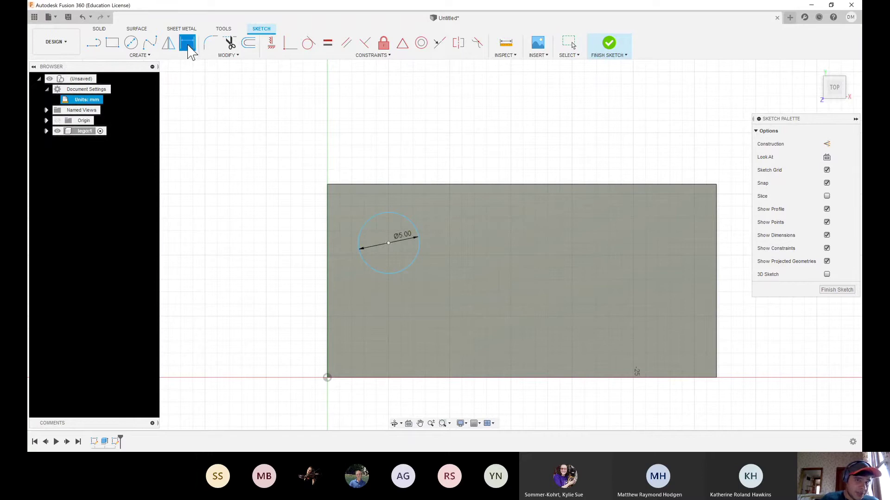
left_click(387, 219)
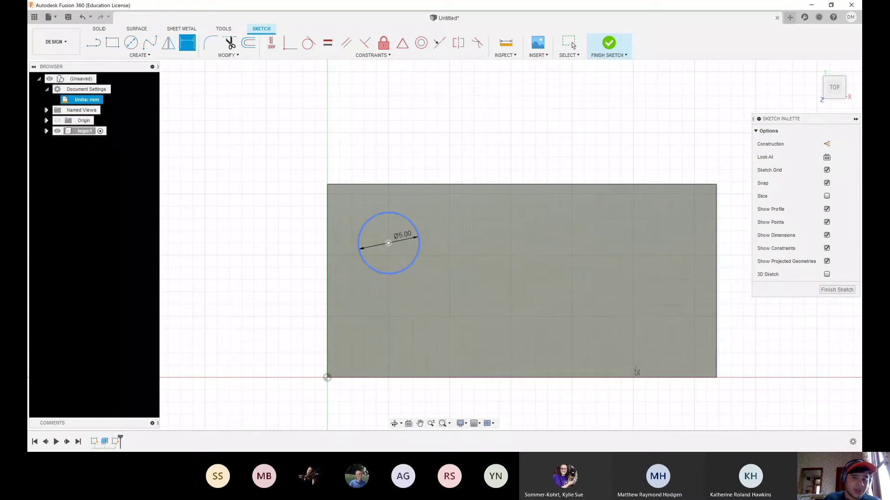
key("Escape")
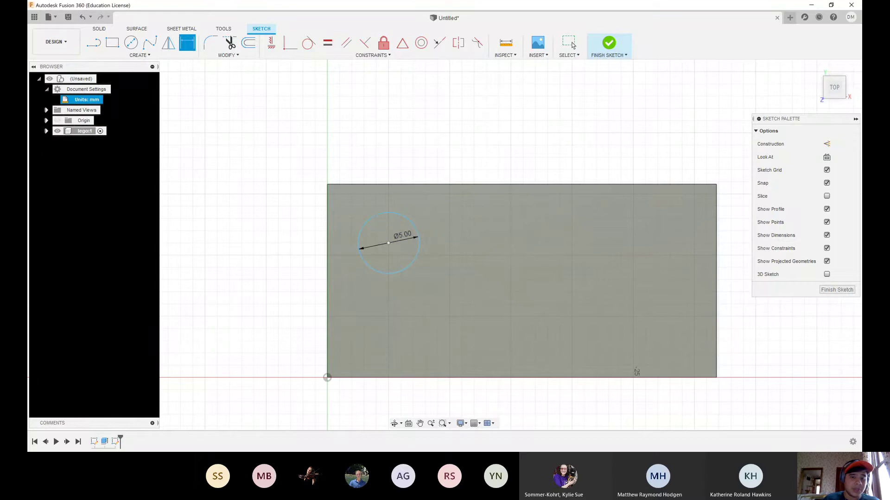
left_click(419, 246)
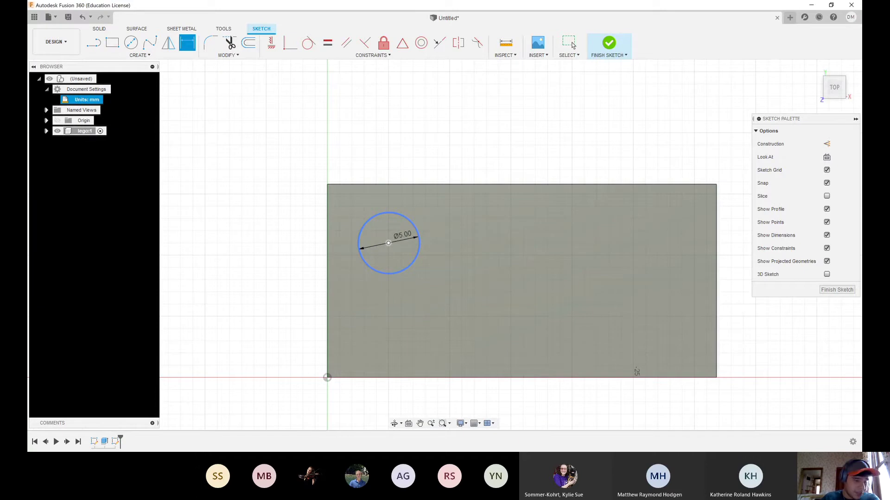
key("Escape")
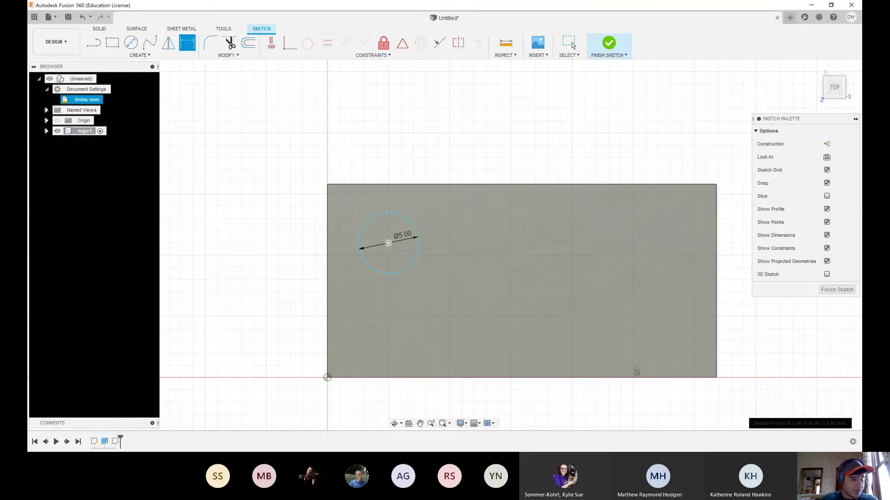
left_click(390, 191)
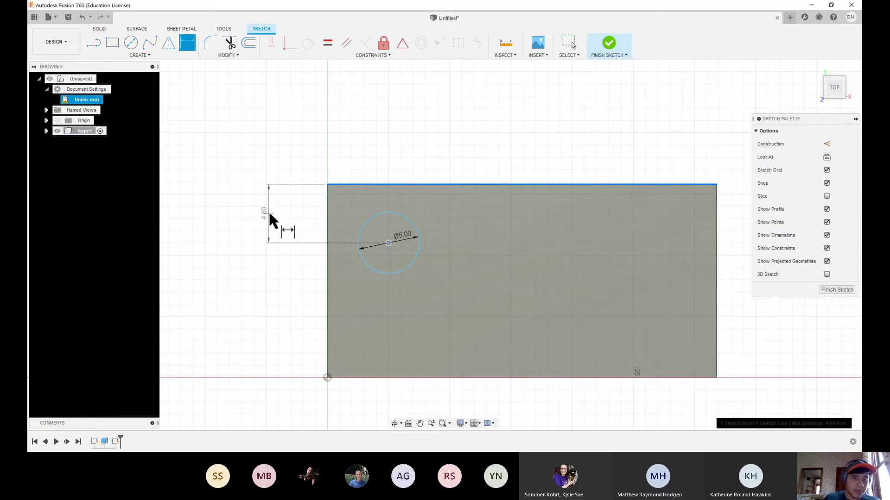
left_click(272, 221)
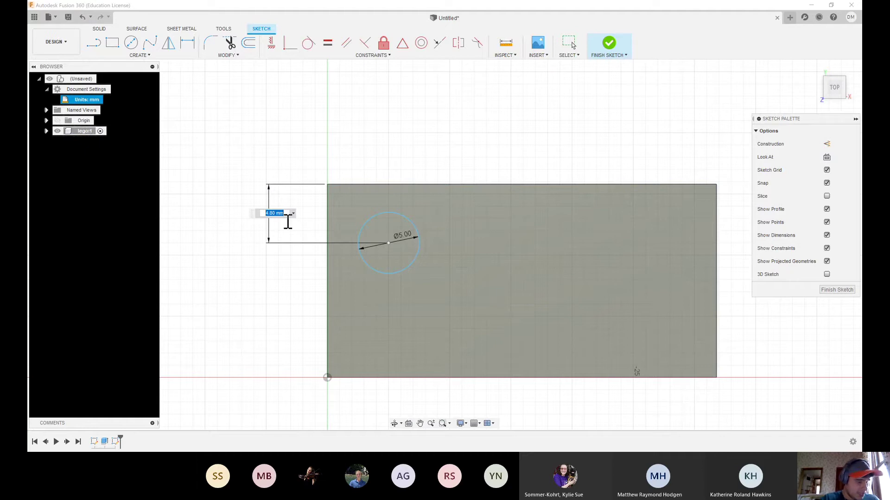
type("3.9")
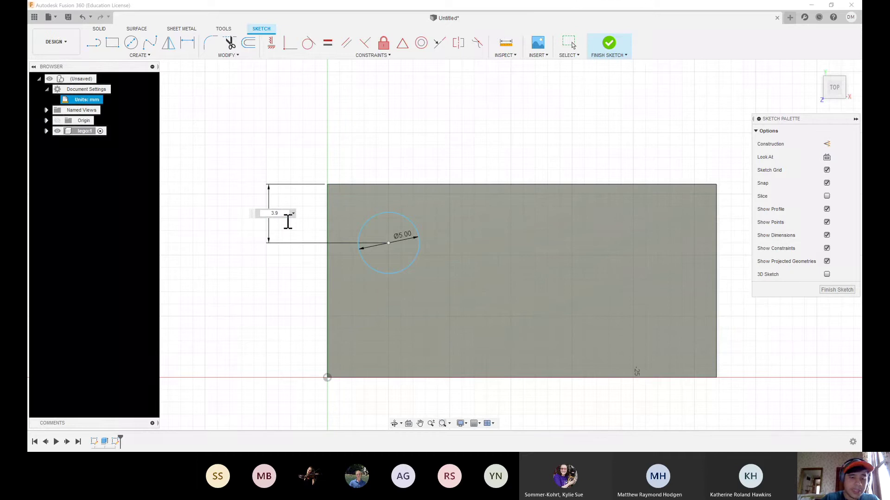
key("Return")
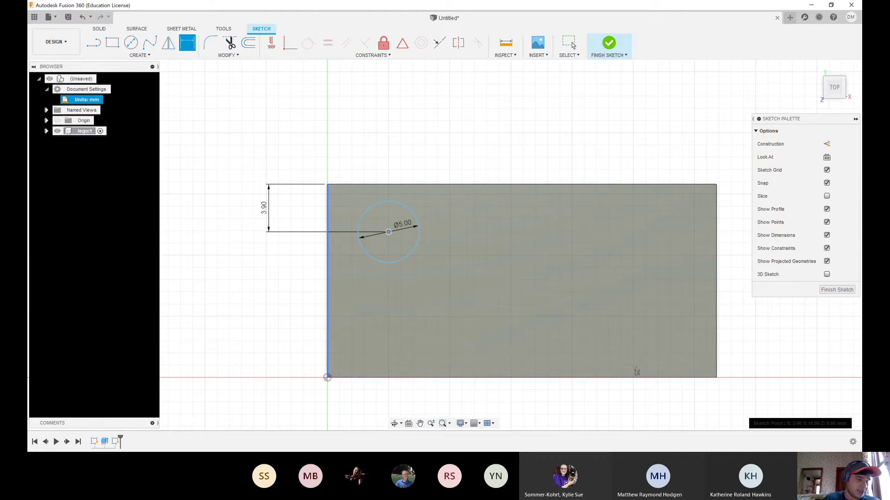
- Dimension the circle's centre 3.9 mm from the top face's left short edge
left_click(388, 232)
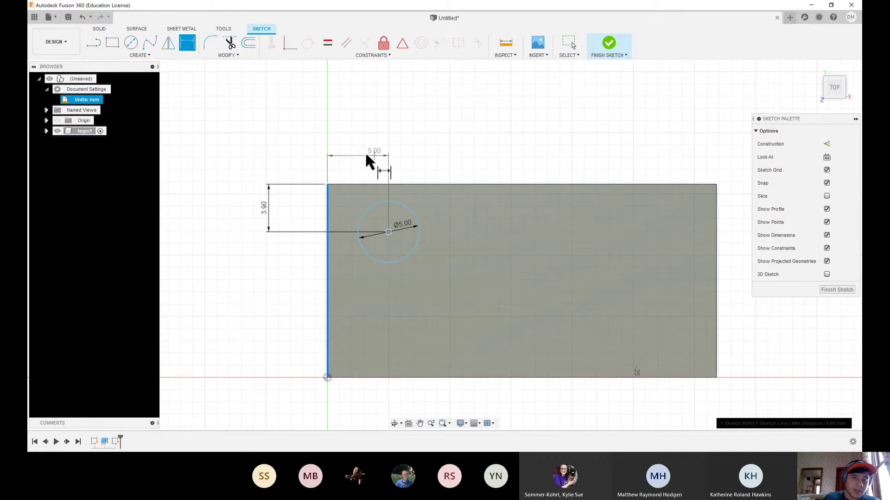
left_click(361, 155)
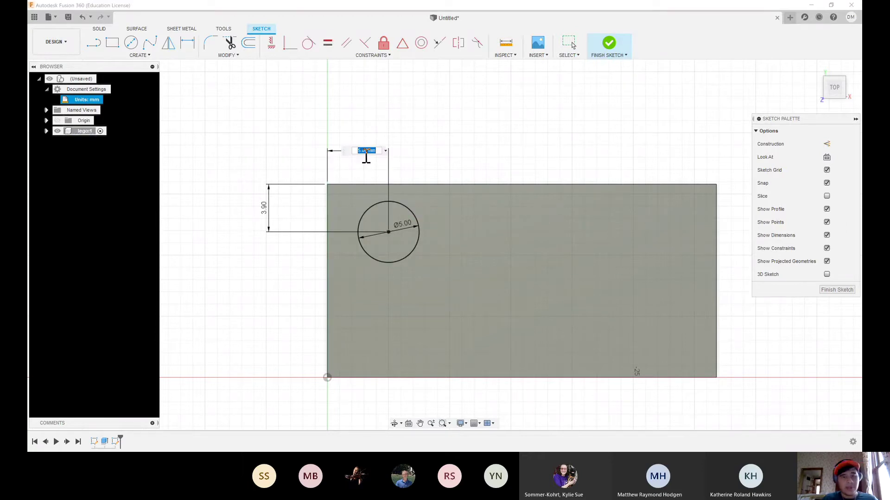
type("3")
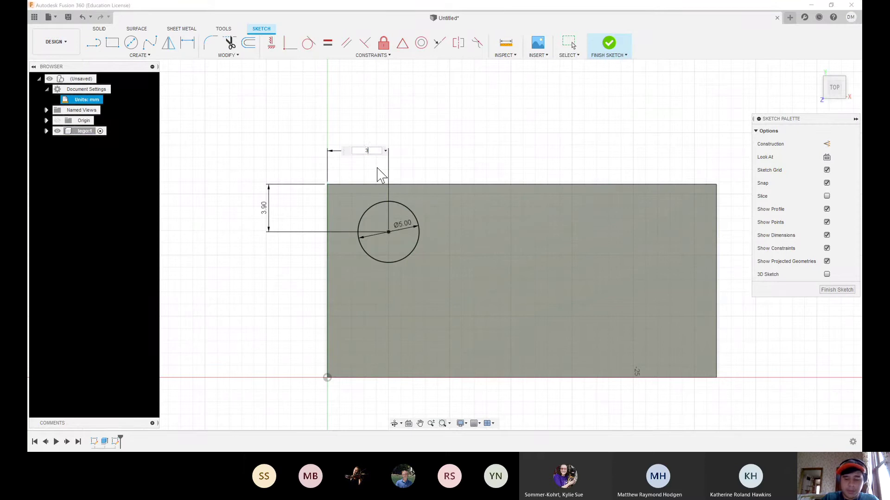
type(".9")
key("Return")
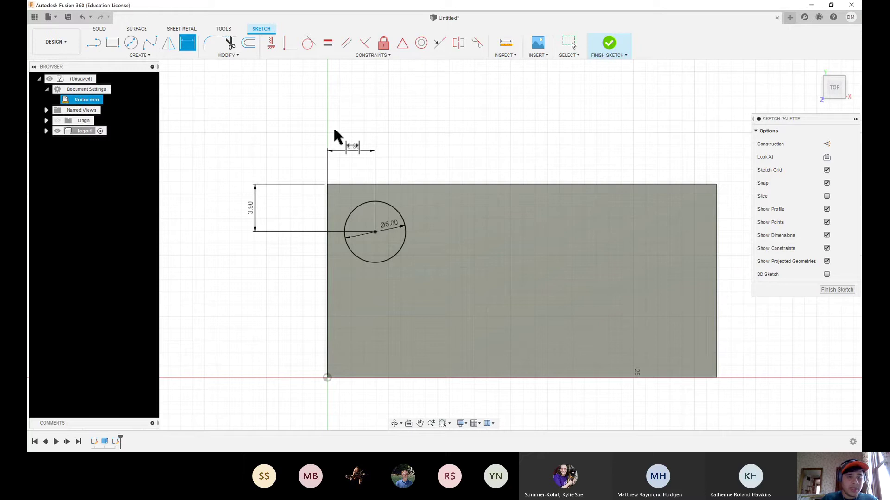
left_click_drag(337, 137, 341, 138)
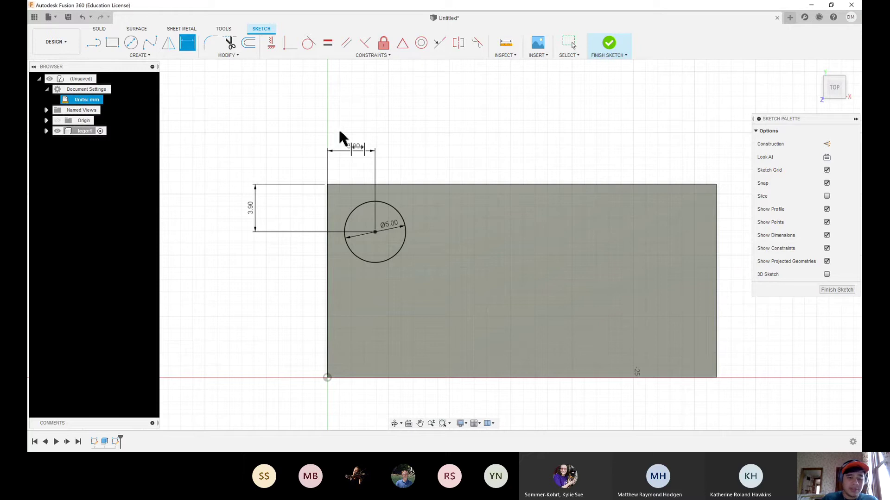
key("Escape")
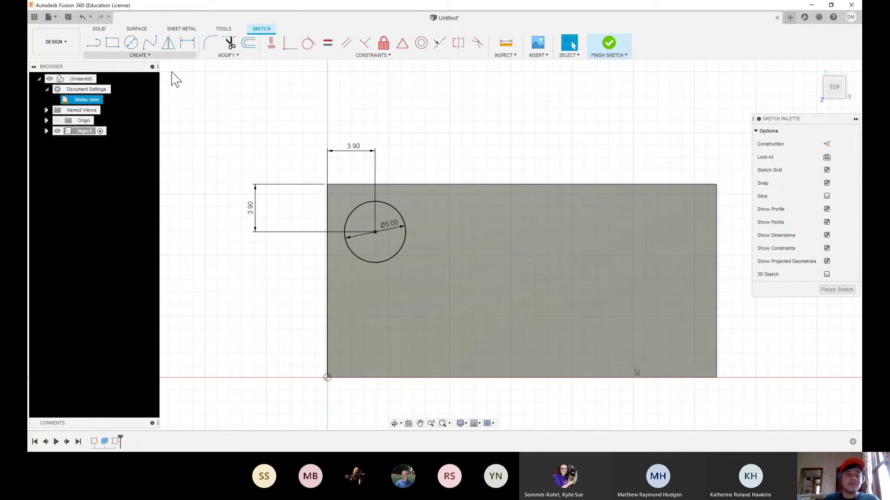
- Extrude the 5 mm circle on the block's top face 1.7 mm upward, joined to the block as a stud
left_click(100, 29)
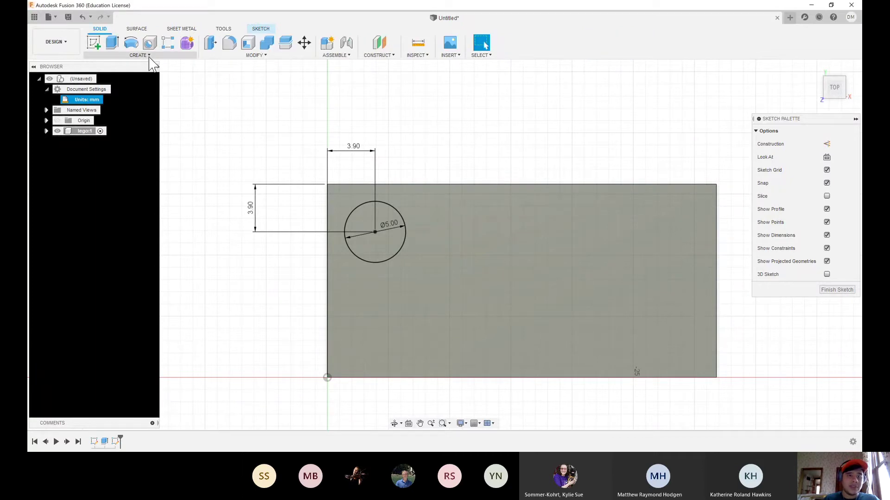
left_click(148, 56)
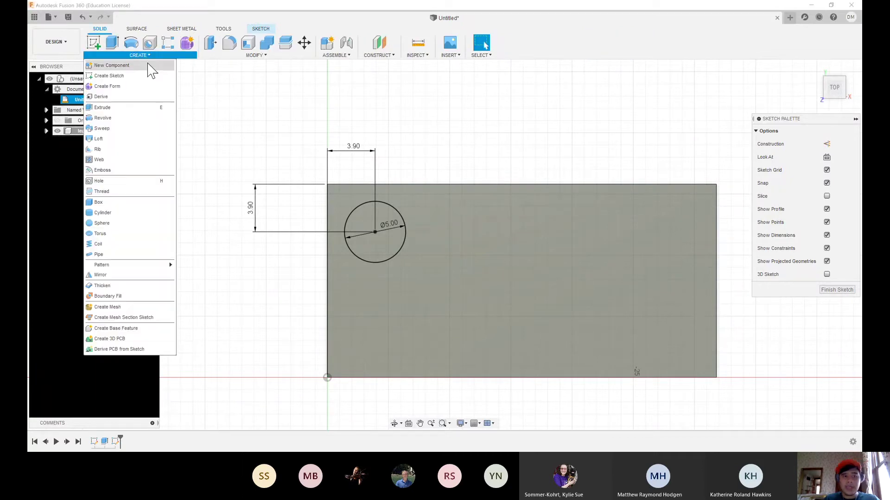
left_click(414, 121)
key("e")
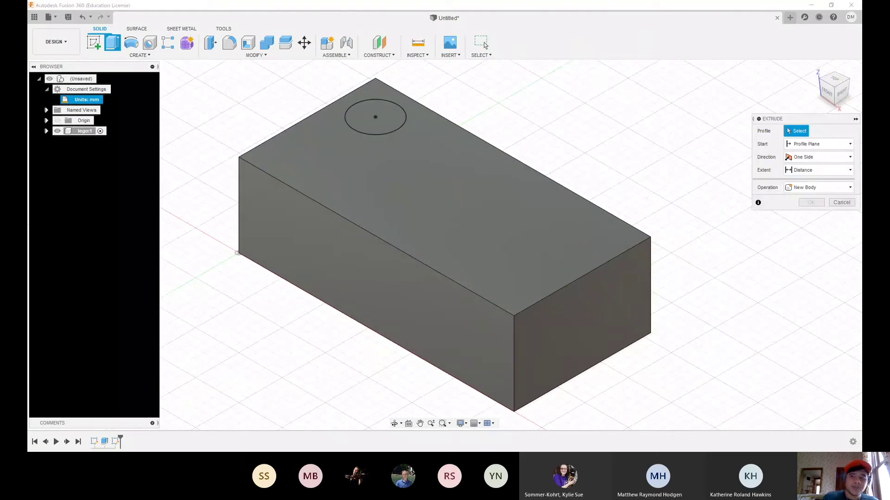
left_click(401, 116)
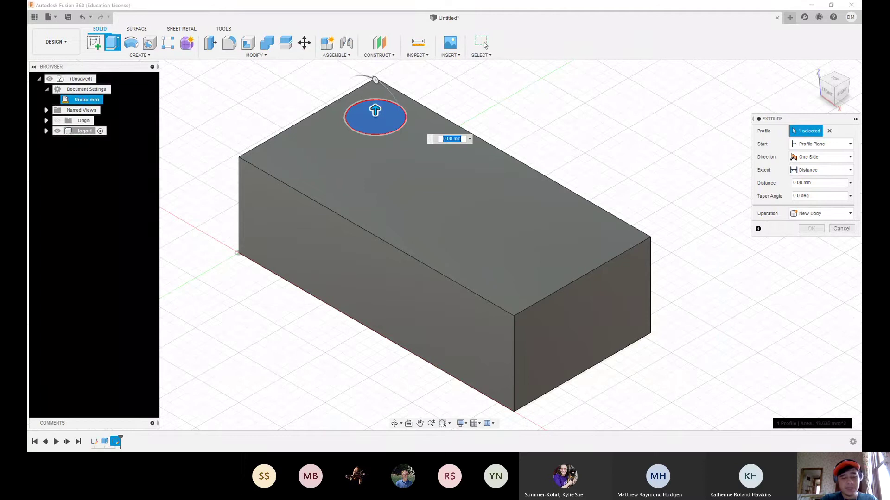
type("1")
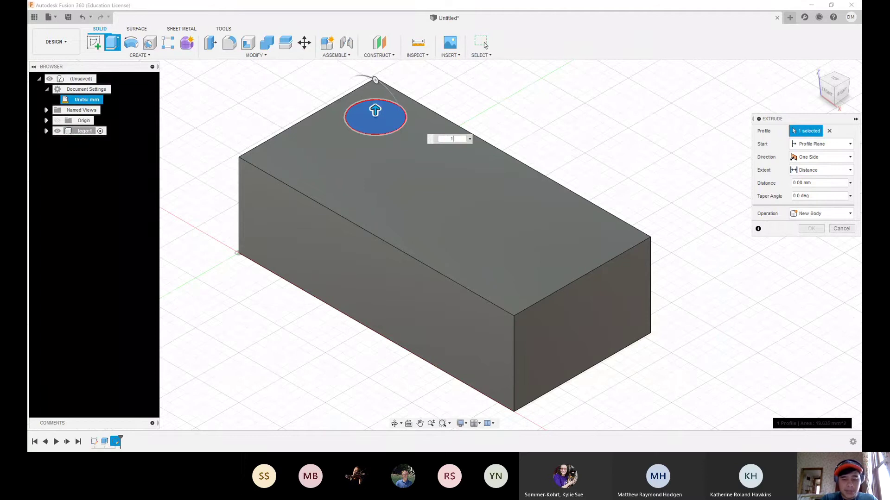
type(".7")
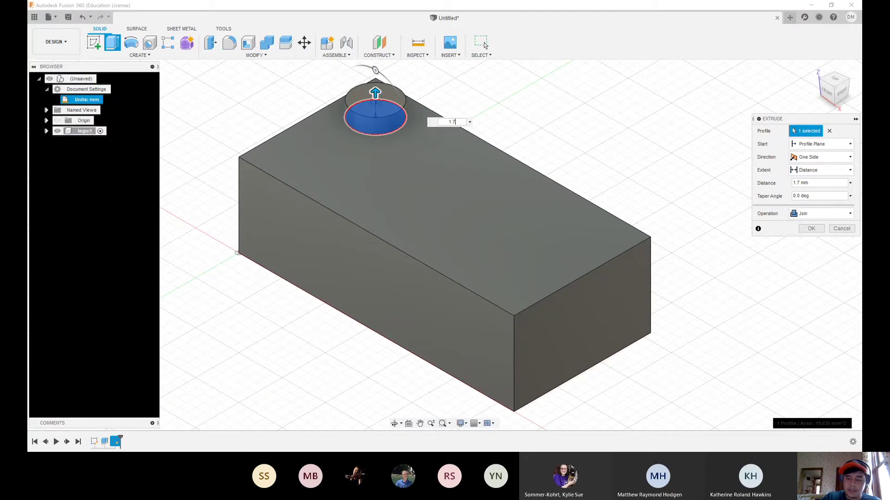
key("Return")
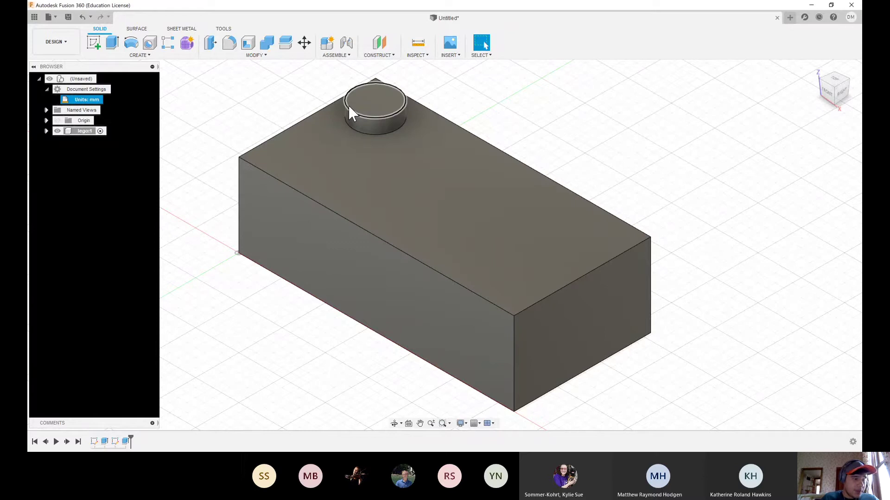
- Start a rectangular pattern with the pattern type set to Features and the stud extrusion as its object
left_click(147, 55)
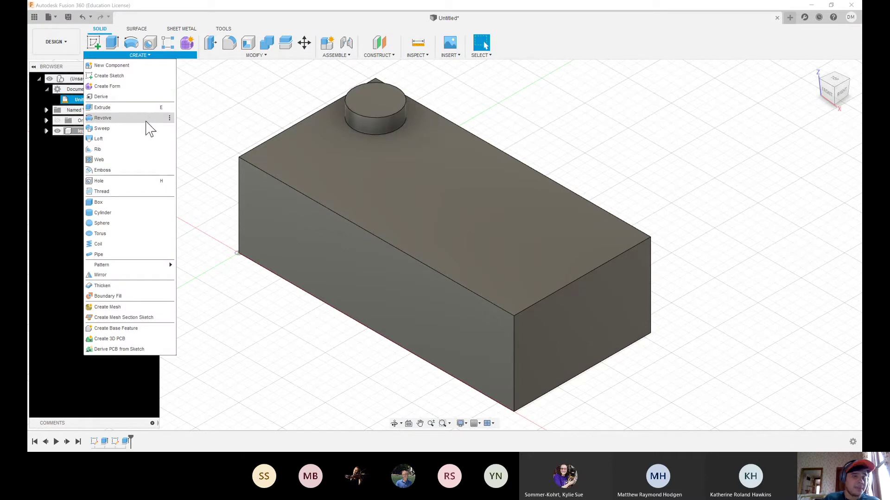
mouse_move(111, 265)
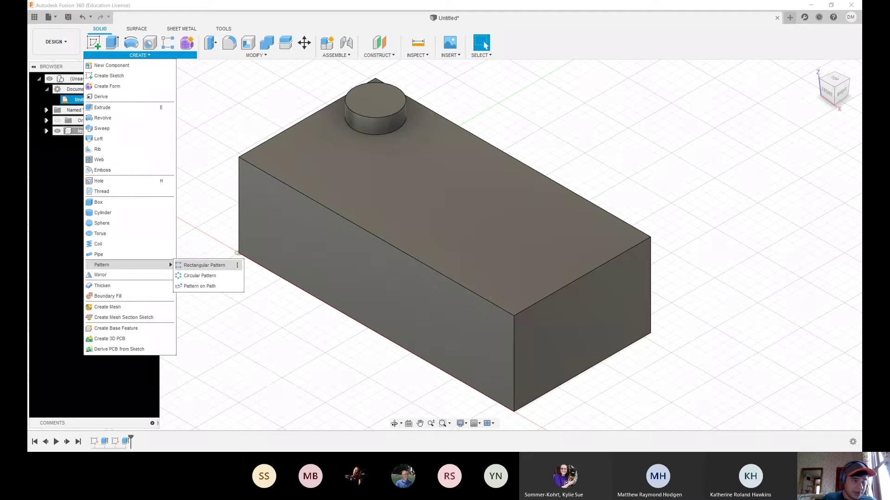
left_click(204, 265)
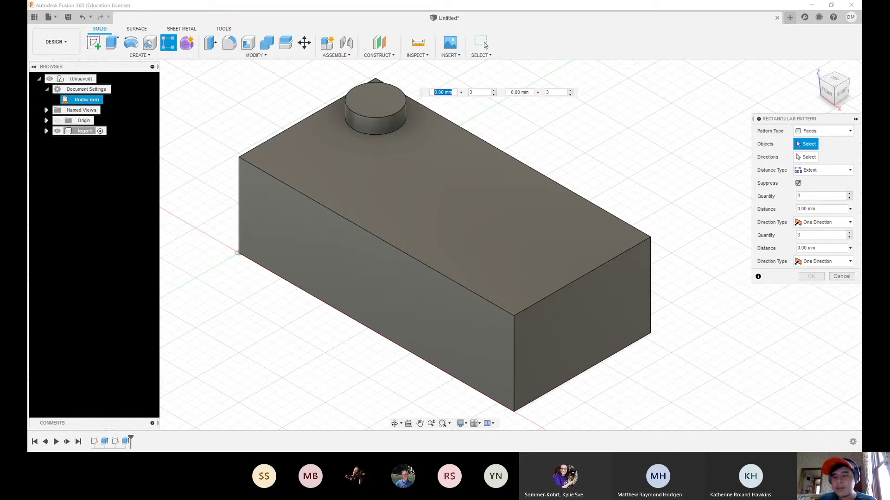
left_click(823, 131)
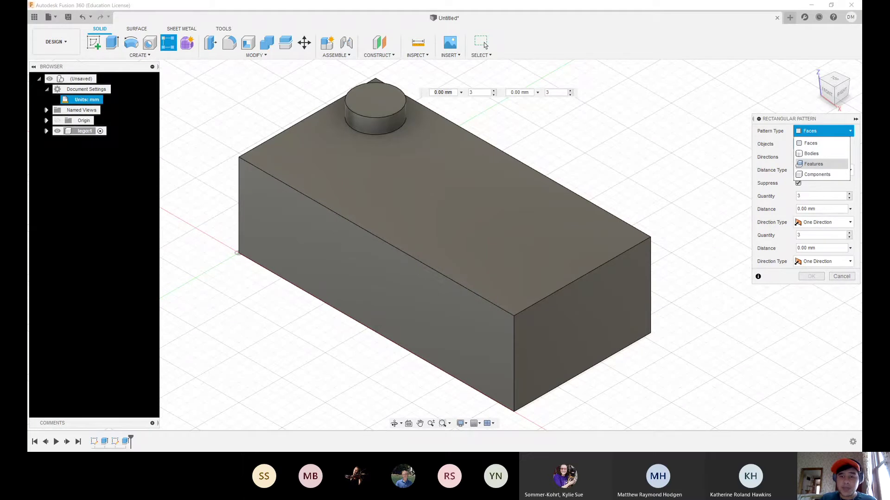
left_click(814, 164)
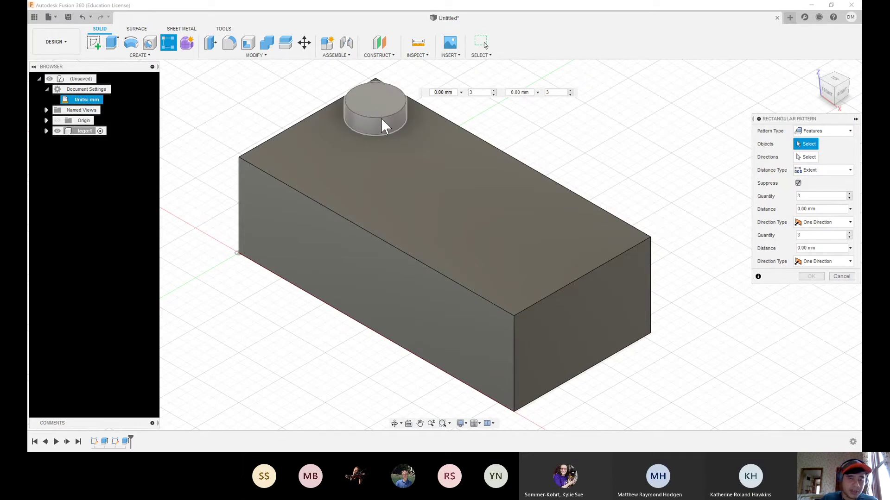
left_click(381, 119)
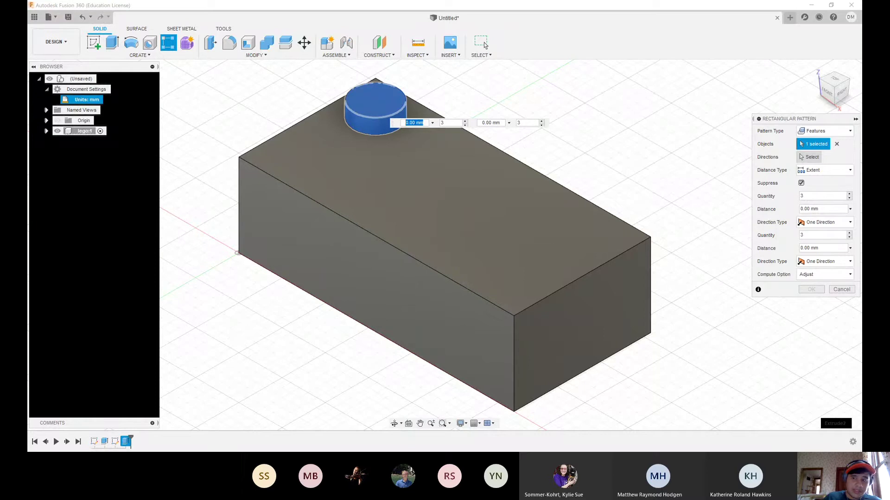
- Set the pattern's first direction along the block's long top edge with a quantity of 4 over a 24 mm extent
left_click(808, 157)
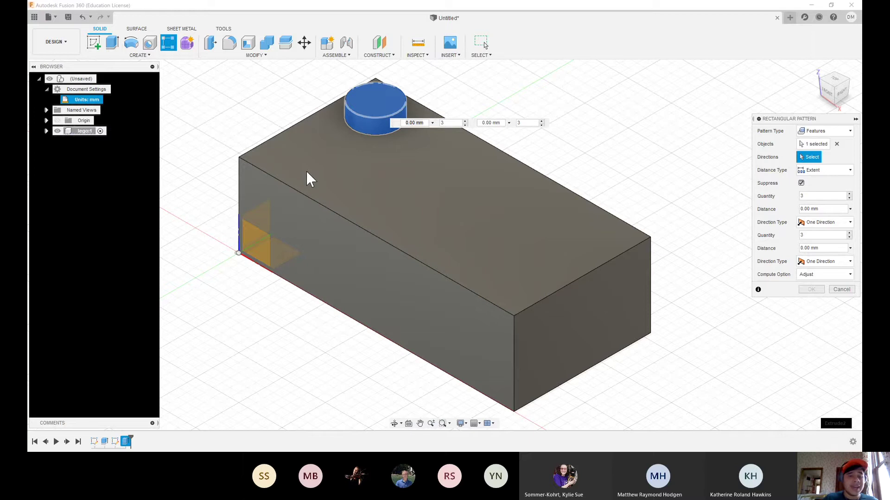
left_click(355, 225)
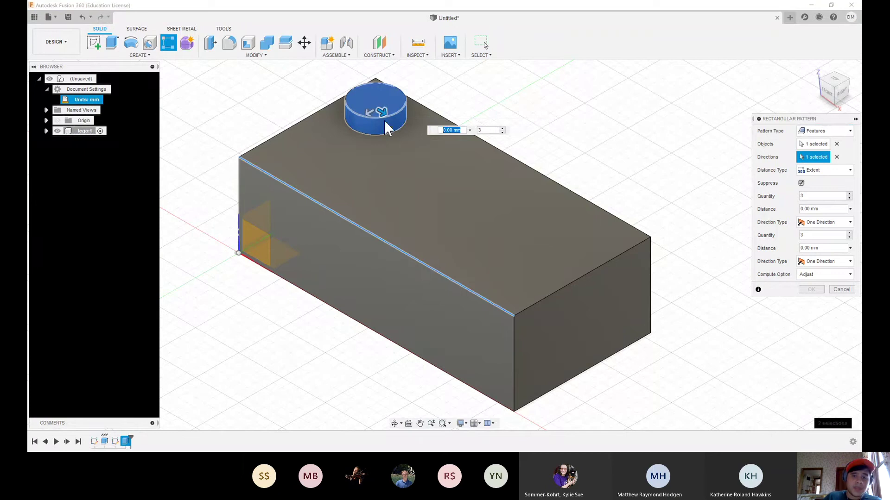
key("Tab")
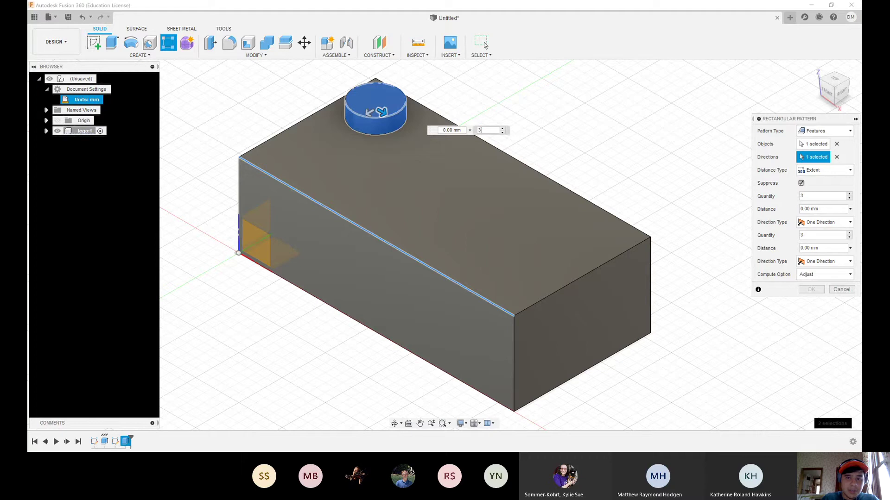
type("4")
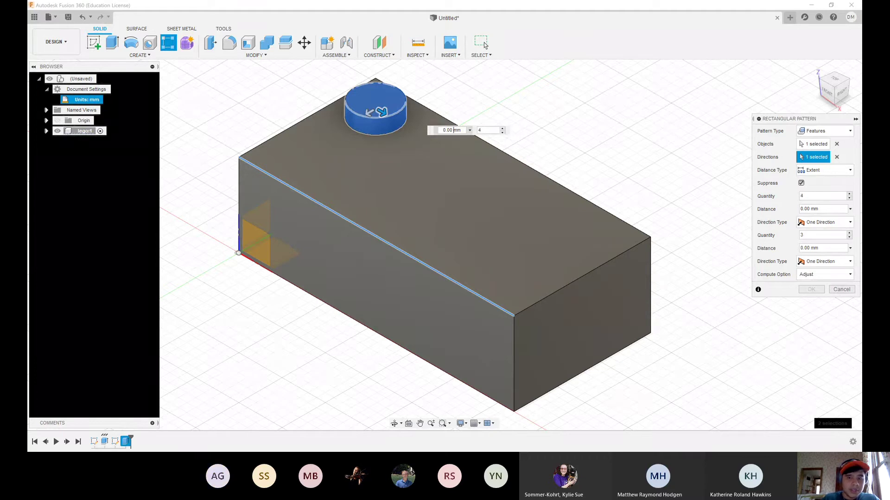
key("Return")
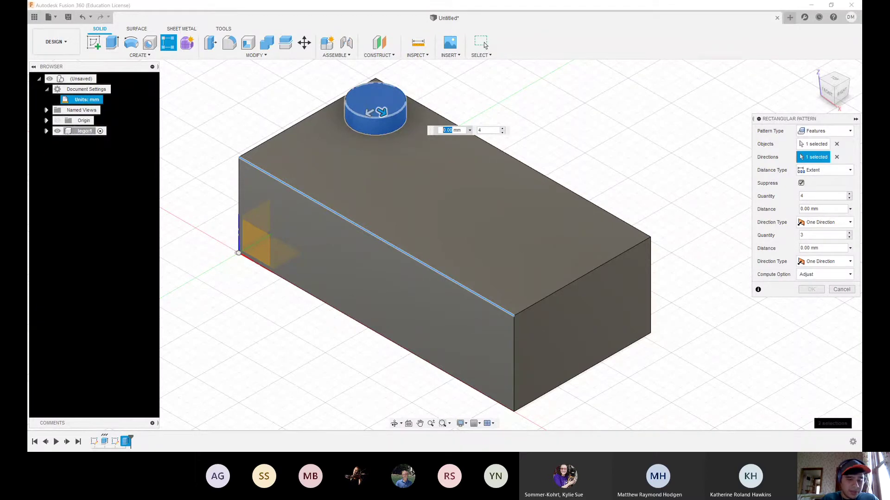
type("24")
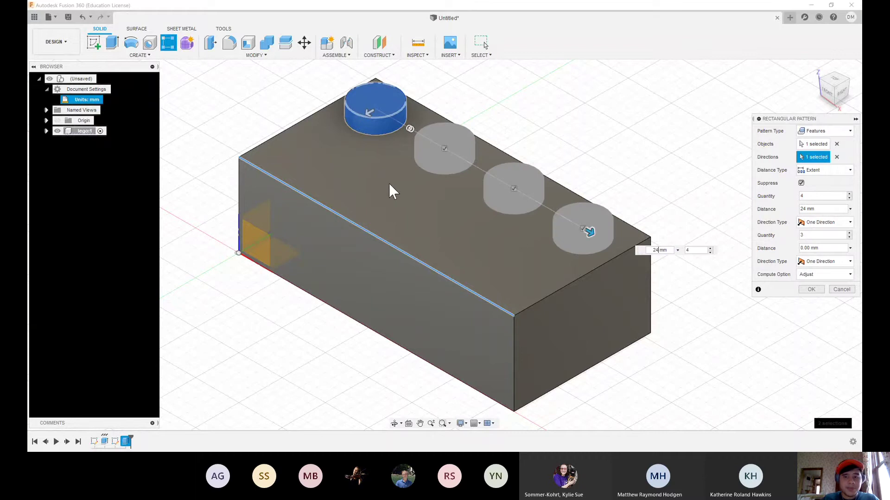
- Set the pattern's second direction to a quantity of 2 over 8 mm and create the pattern
key("Tab")
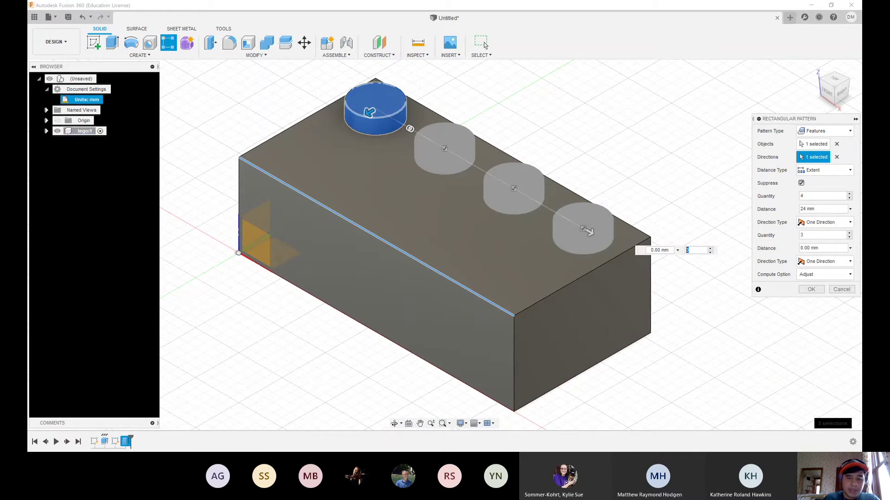
type("2")
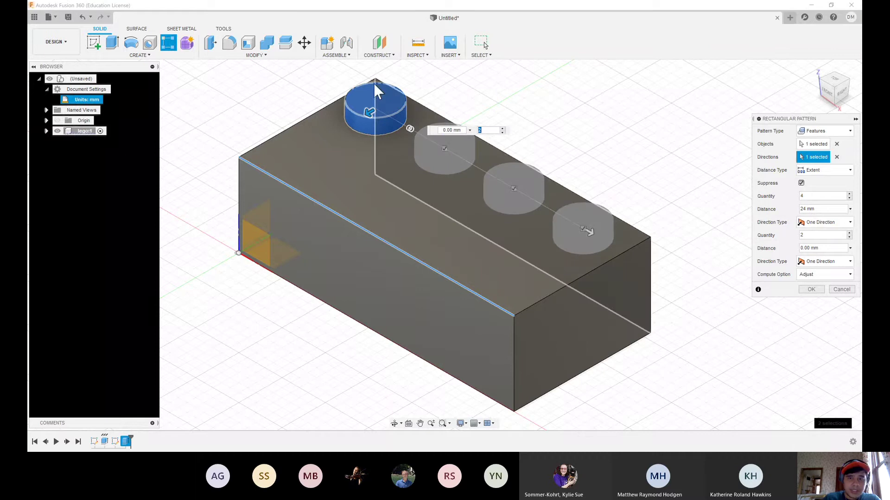
double_click(446, 132)
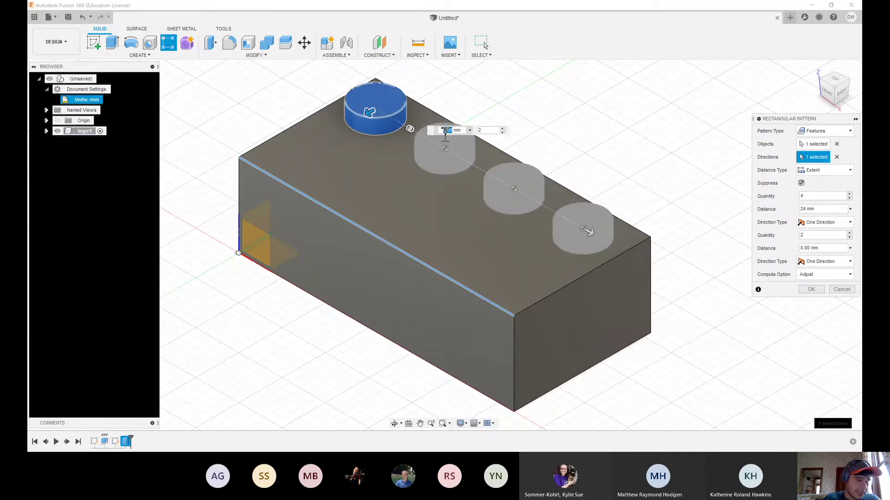
type("8")
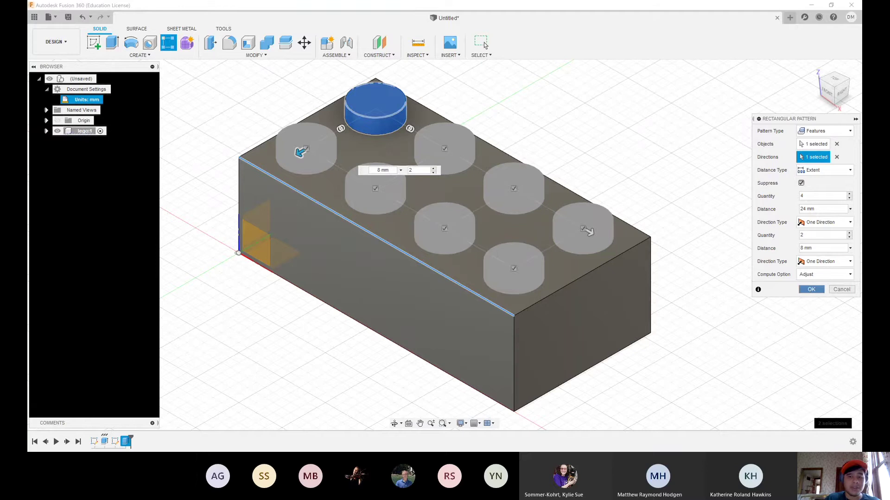
key("Return")
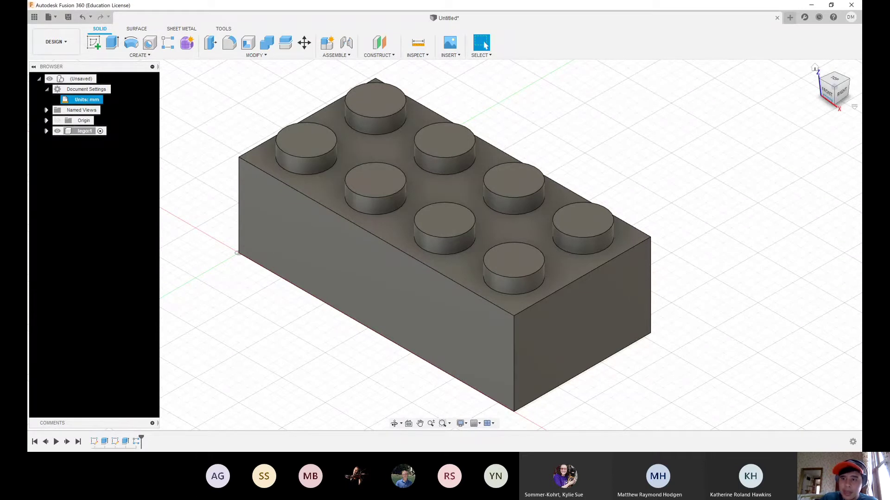
- Shell the brick through its bottom face with an inside thickness of 1.49 mm
left_click(833, 102)
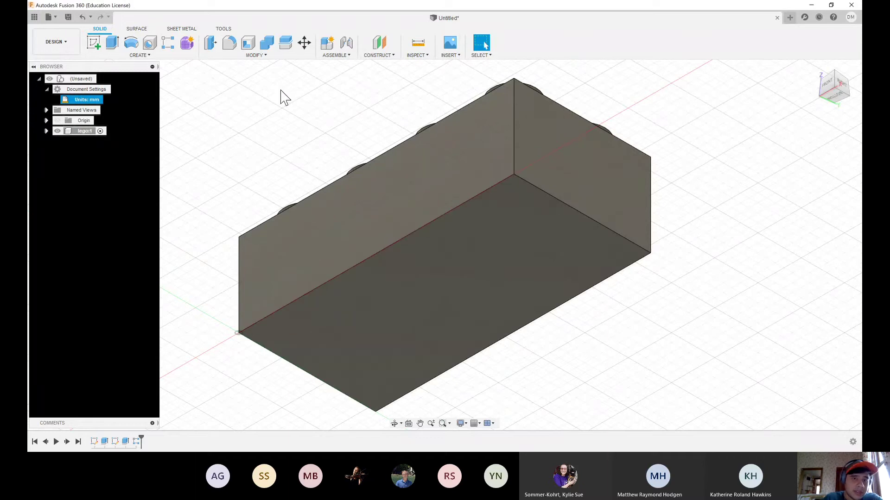
left_click(273, 63)
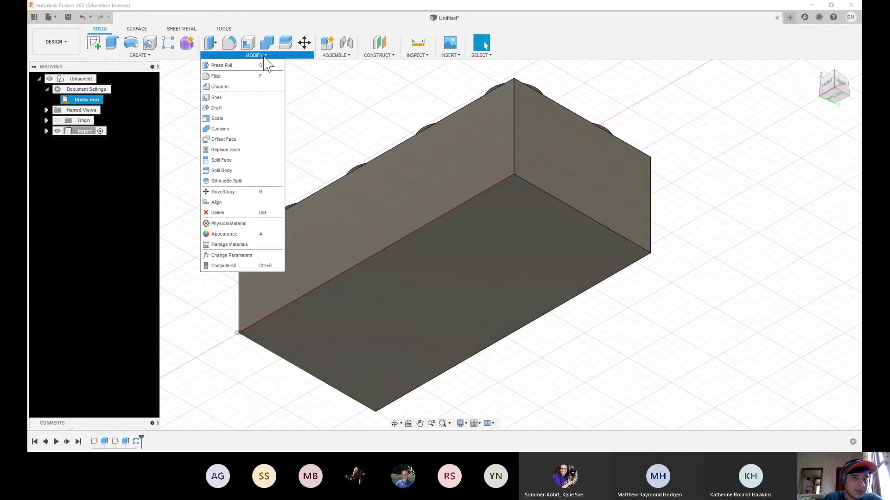
left_click(220, 98)
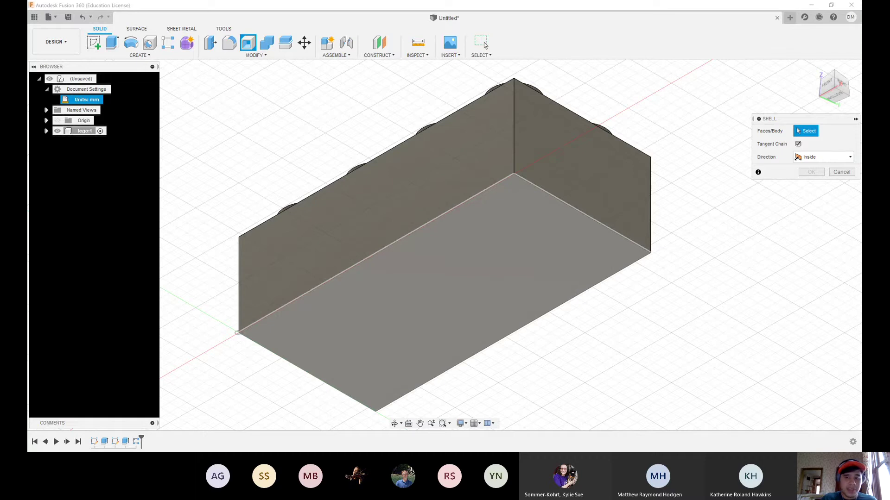
left_click(316, 370)
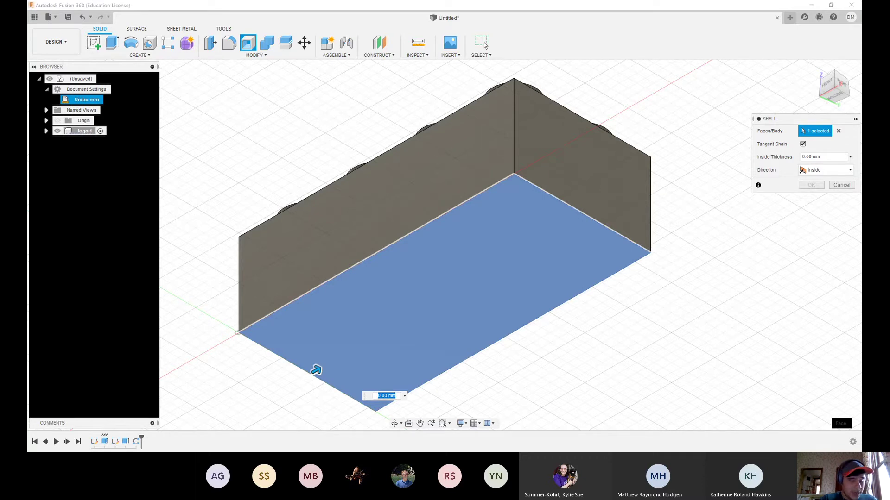
left_click_drag(315, 369, 328, 363)
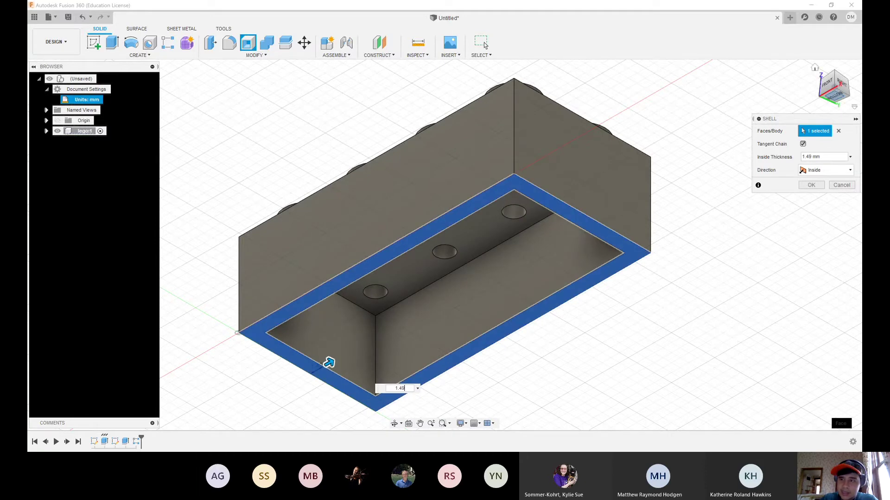
middle_click_drag(445, 245, 512, 239, "shift")
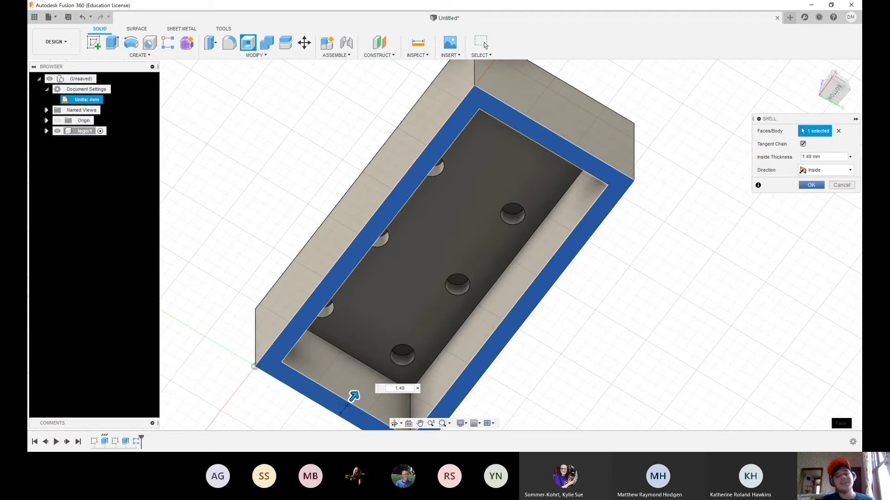
key("Return")
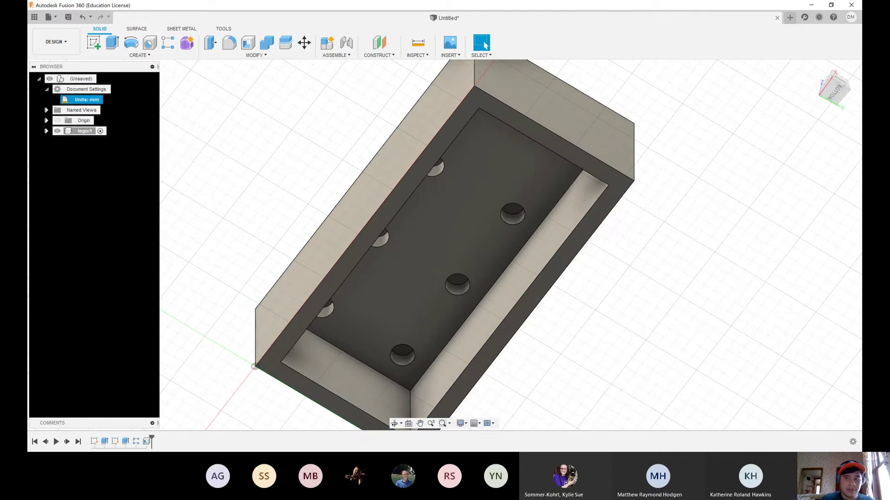
- Start a sketch on the inner floor of the brick's hollow underside
mouse_move(444, 245)
middle_mouse_down("shift")
mouse_move(444, 362)
mouse_move(444, 260)
mouse_move(464, 241)
mouse_move(469, 265)
middle_mouse_up("shift")
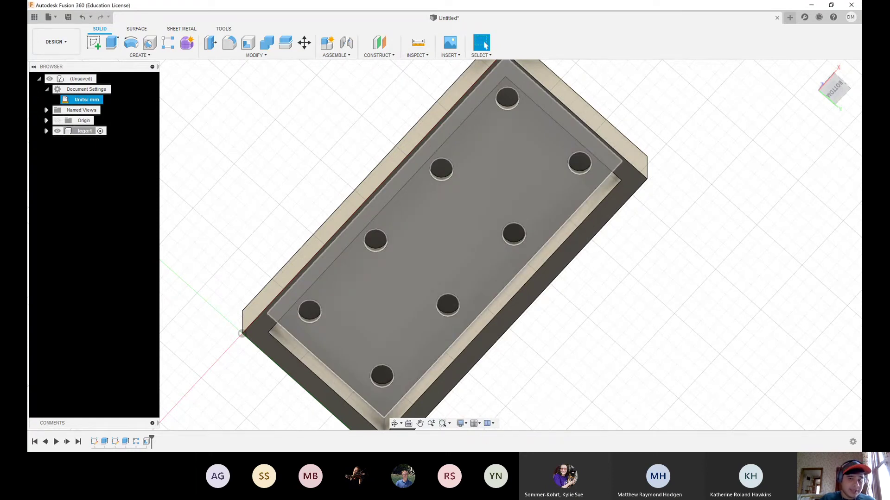
left_click(463, 269)
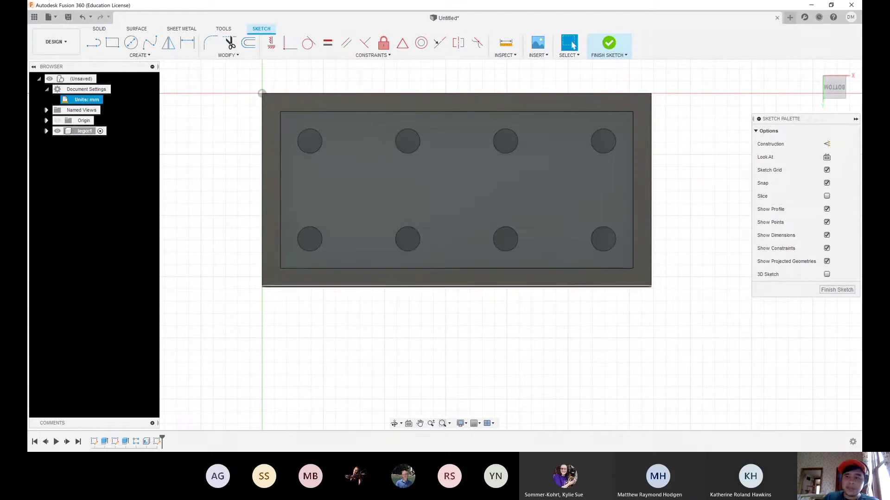
left_click(855, 119)
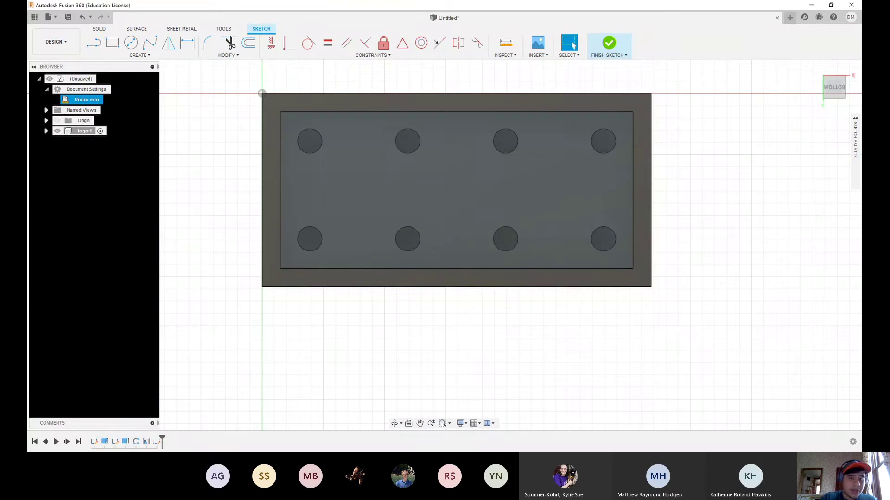
- Draw a diagonal construction line between the centres of two stud holes, from the second in one row to the first in the other
key("l")
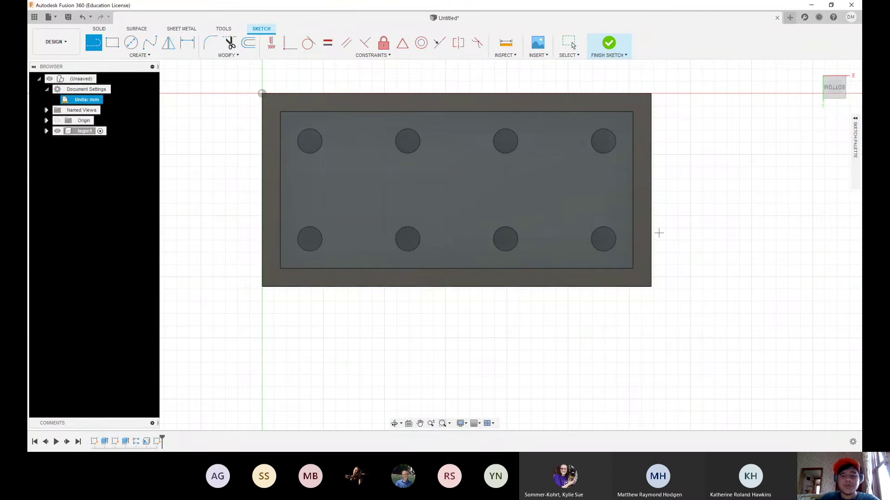
left_click(855, 118)
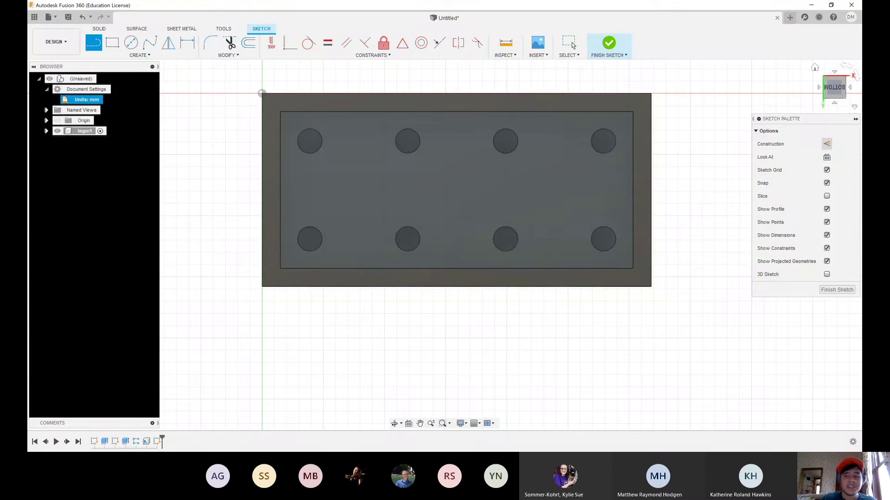
left_click(827, 144)
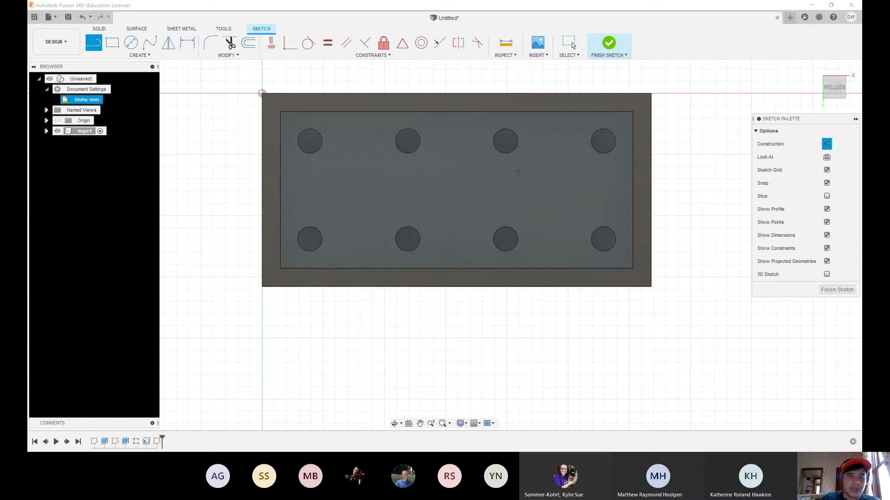
left_click(406, 144)
left_click(309, 239)
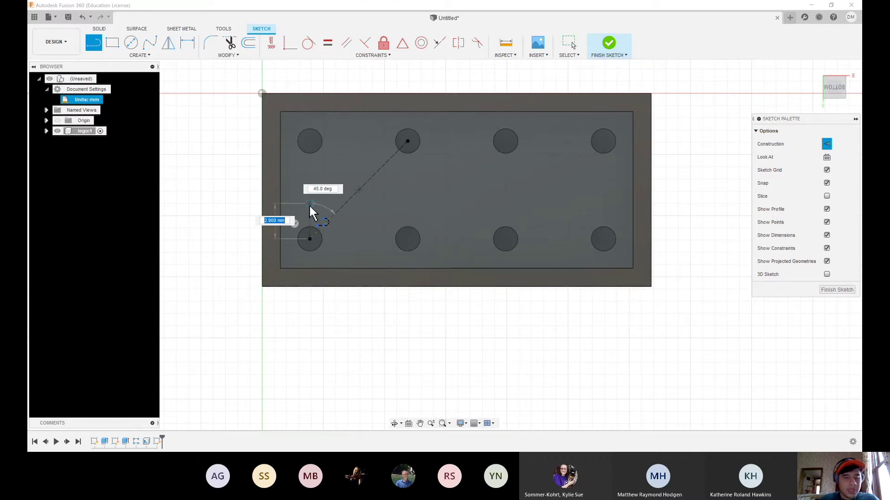
key("Escape")
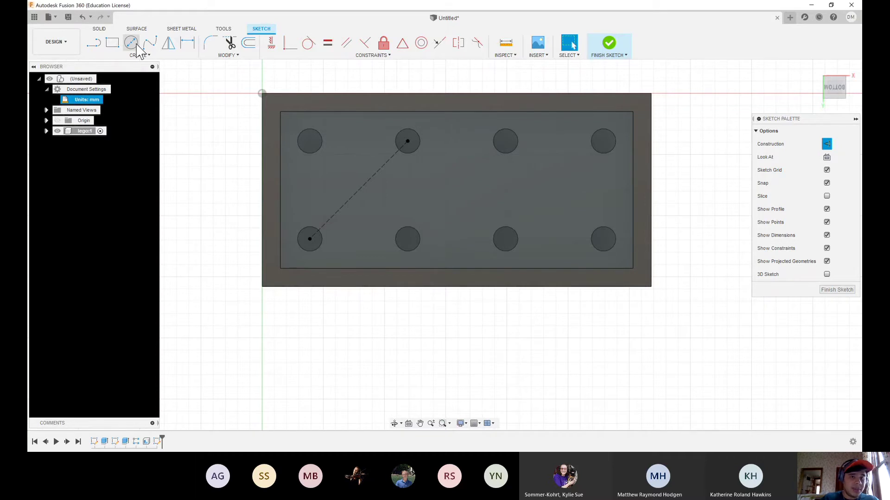
- Draw a 6.314 mm diameter circle centred on the midpoint of the diagonal construction line
key("c")
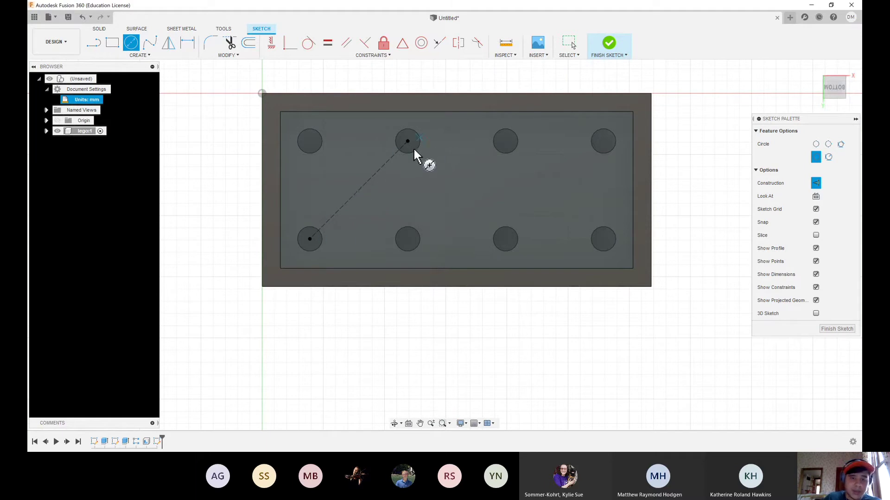
left_click(365, 199)
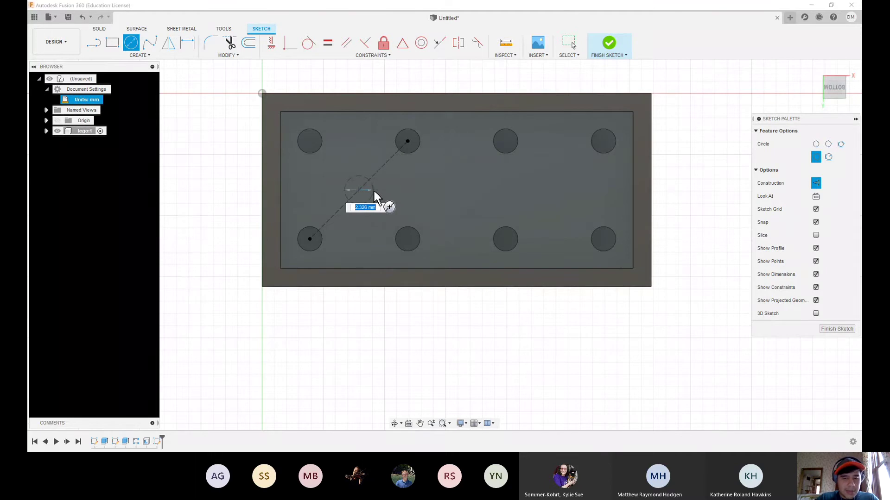
type("6")
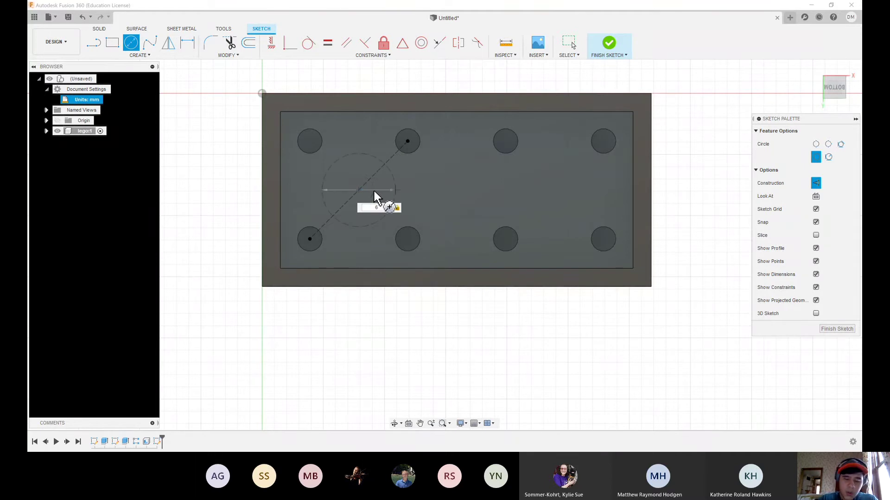
type(".314")
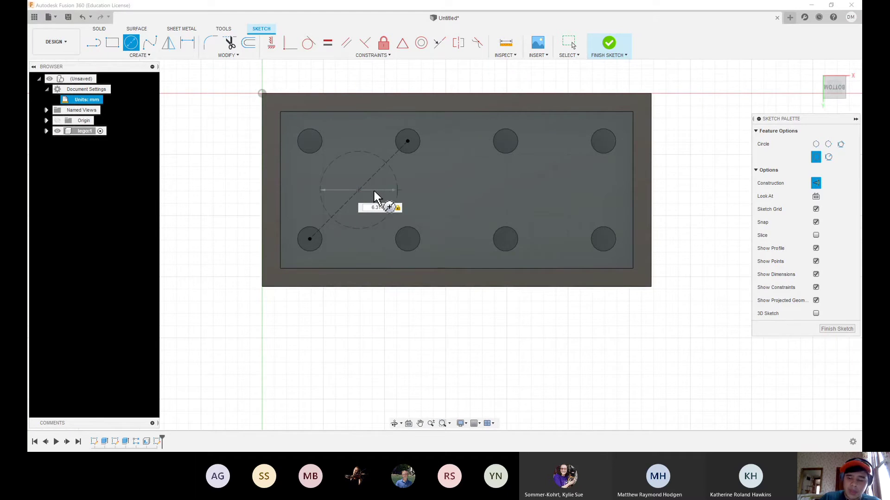
key("Return")
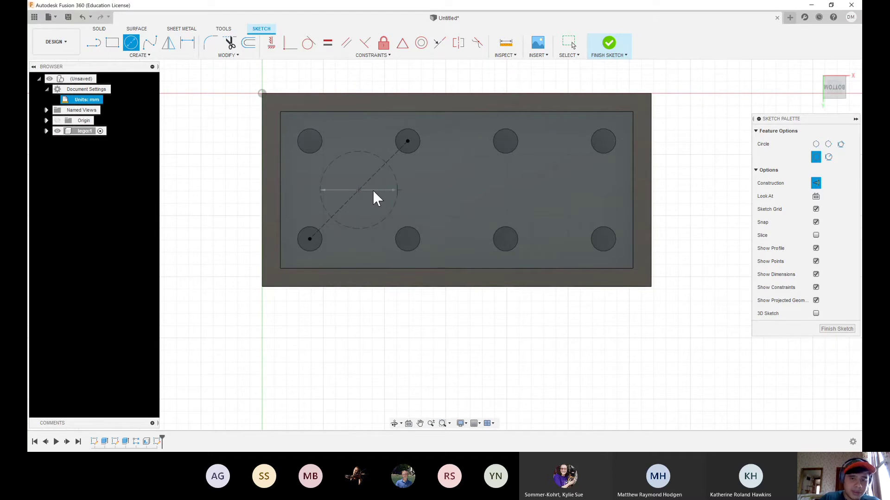
key("Escape")
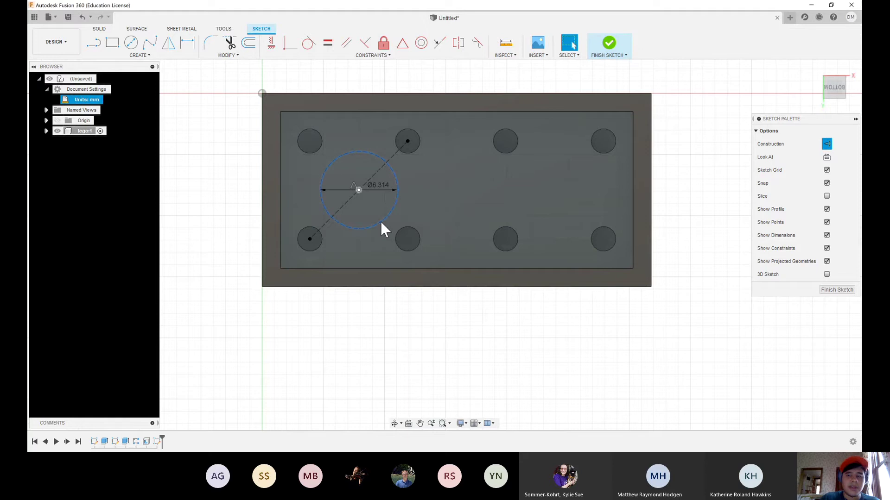
- Convert the 6.314 mm circle from construction to regular sketch geometry
left_click(381, 223)
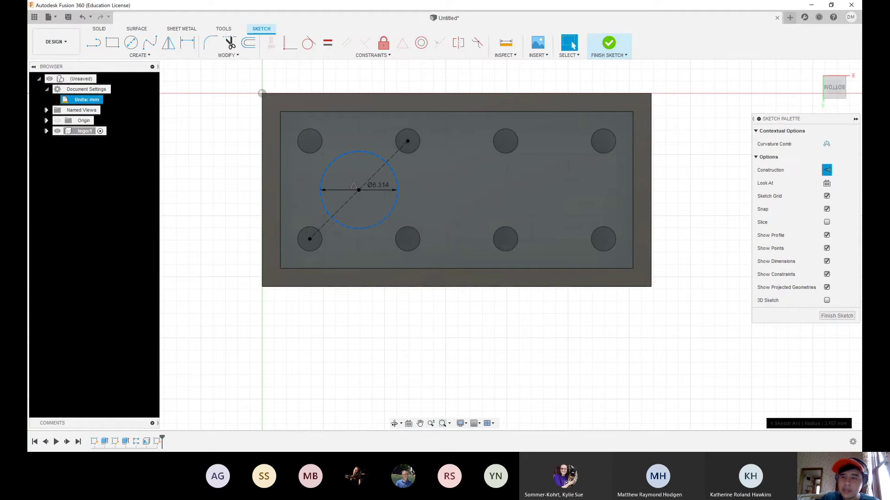
key("x")
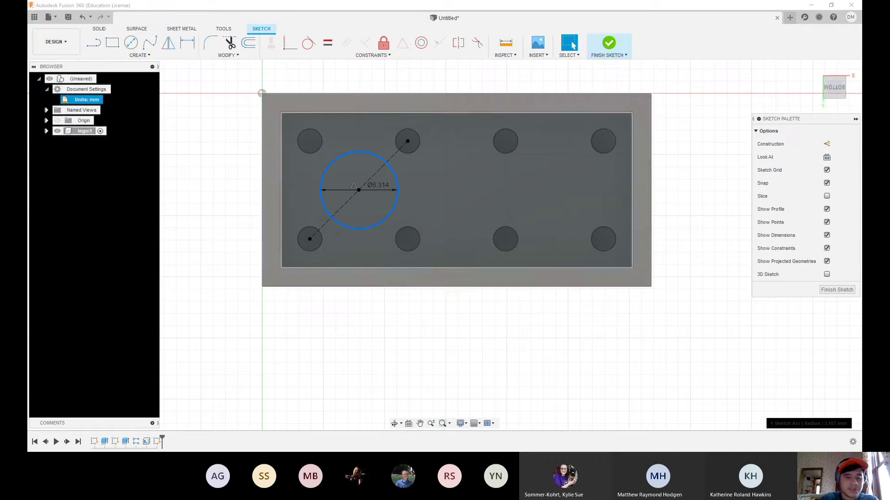
key("Escape")
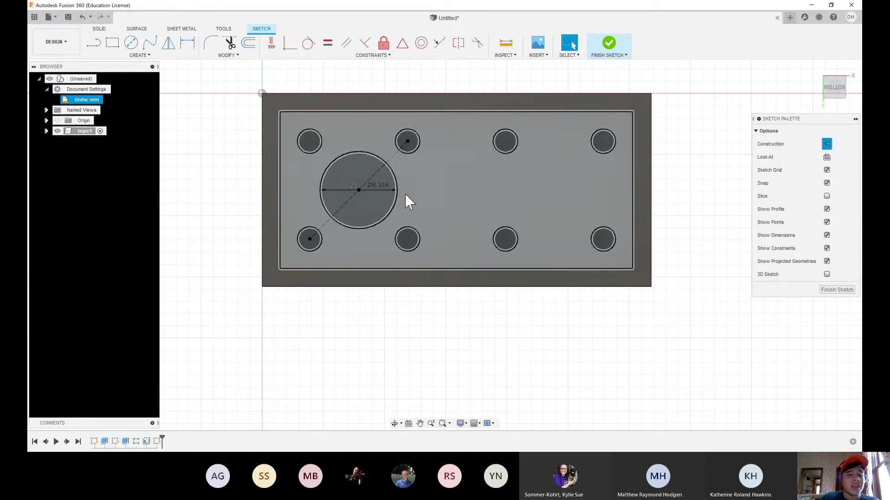
- Offset the 6.314 mm circle inward by 1 mm to form a concentric ring
left_click(374, 156)
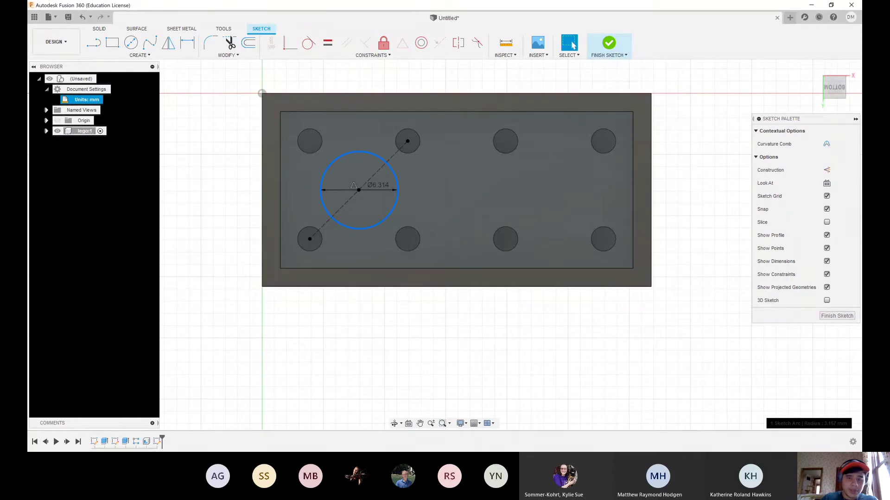
key("Escape")
key("o")
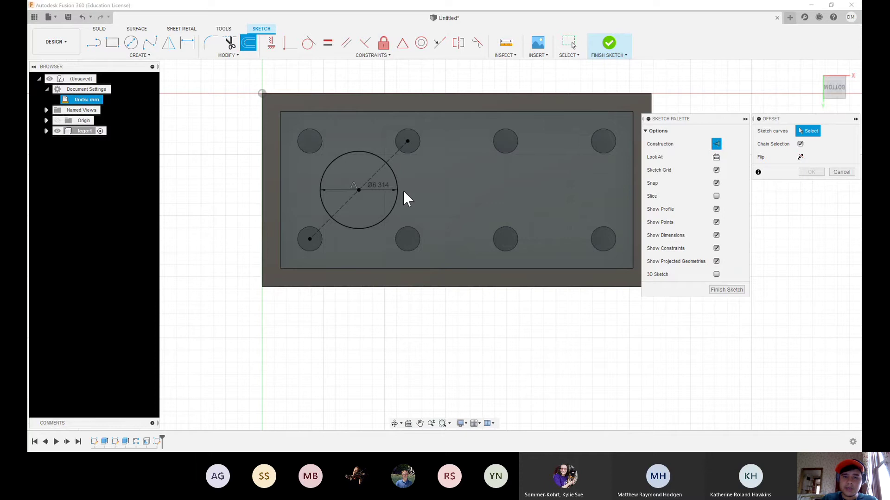
left_click(345, 156)
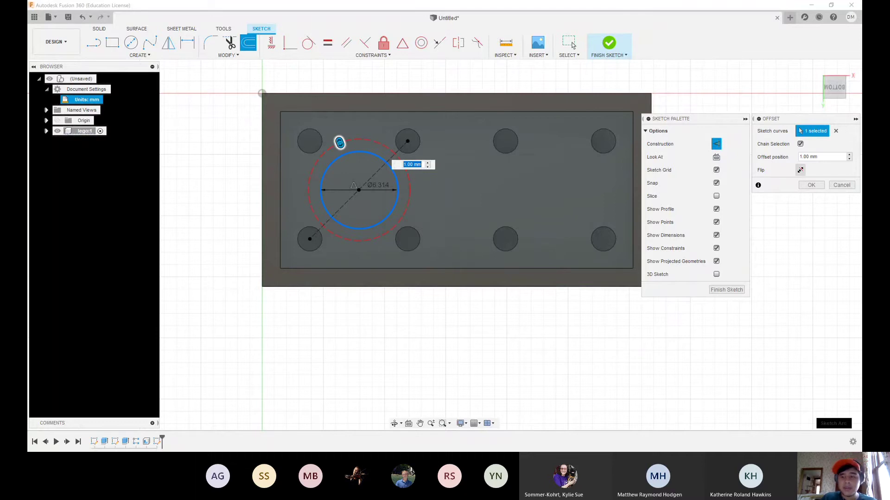
left_click(800, 170)
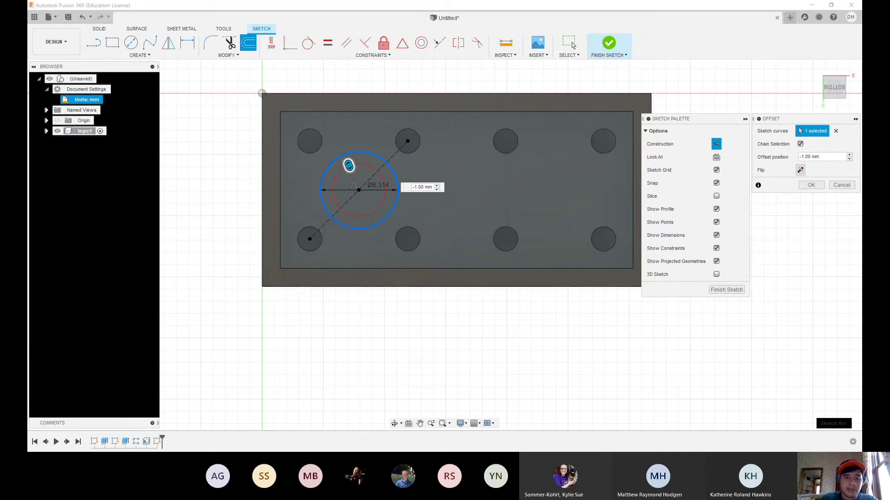
left_click(349, 166)
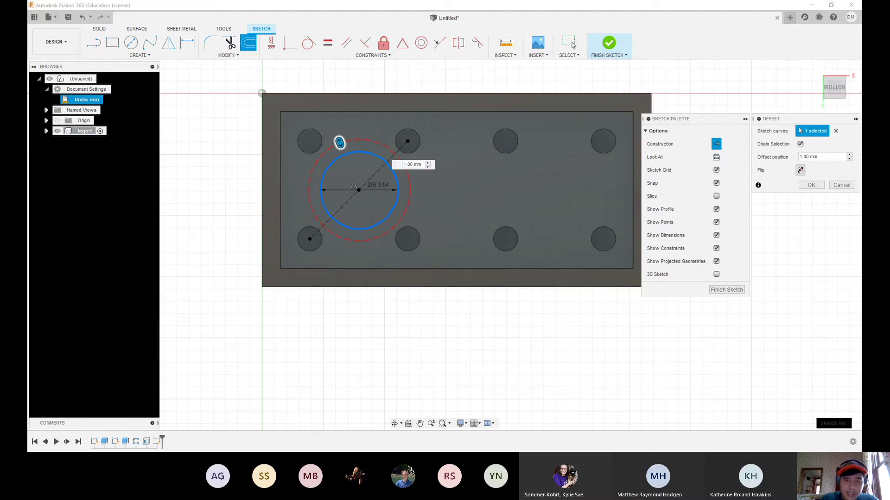
left_click(340, 142)
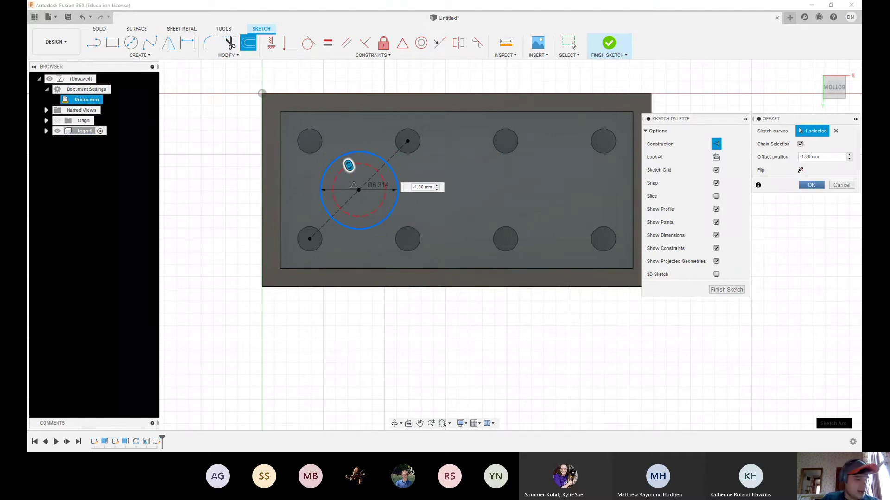
key("Return")
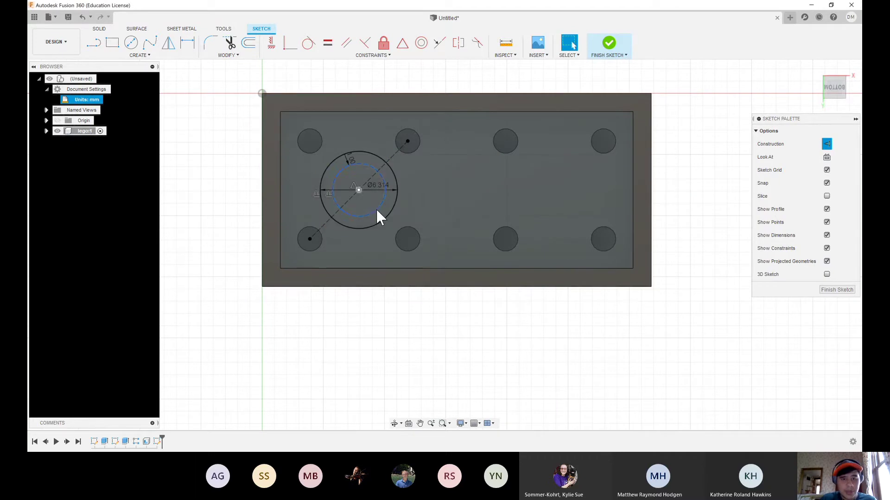
- Convert the inner offset circle from construction to regular sketch geometry
left_click(376, 208)
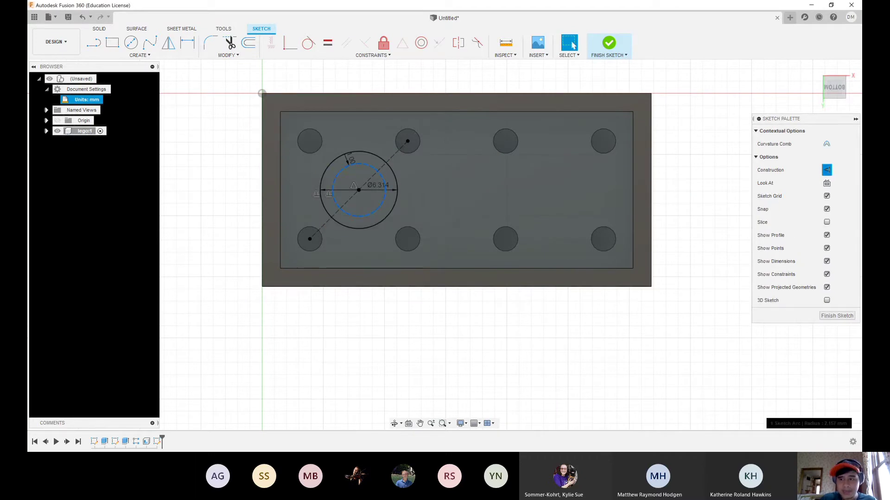
key("x")
key("Escape")
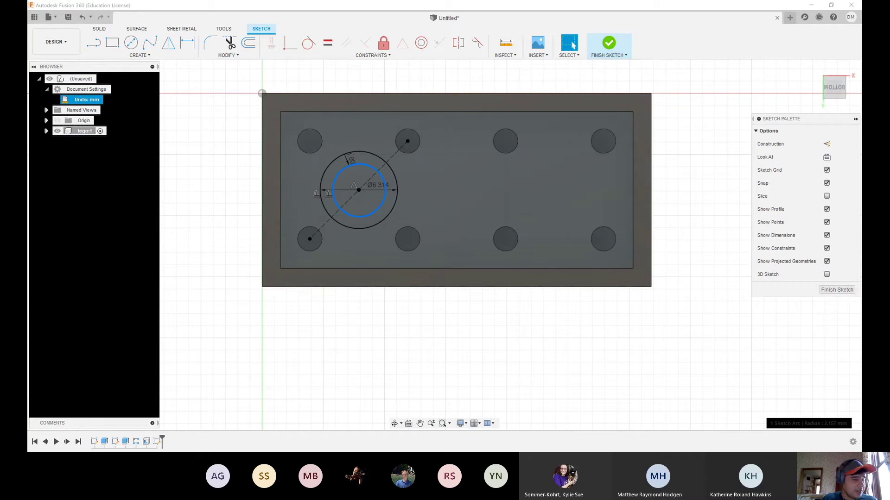
key("Escape")
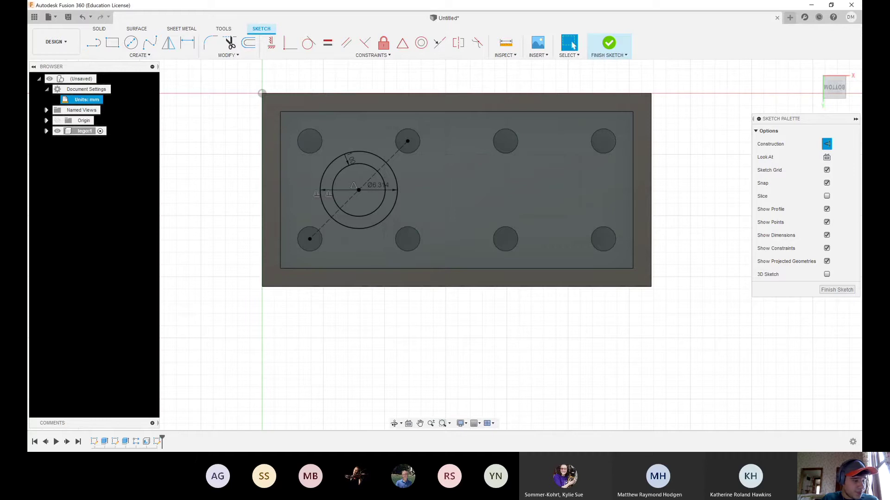
left_click(350, 164)
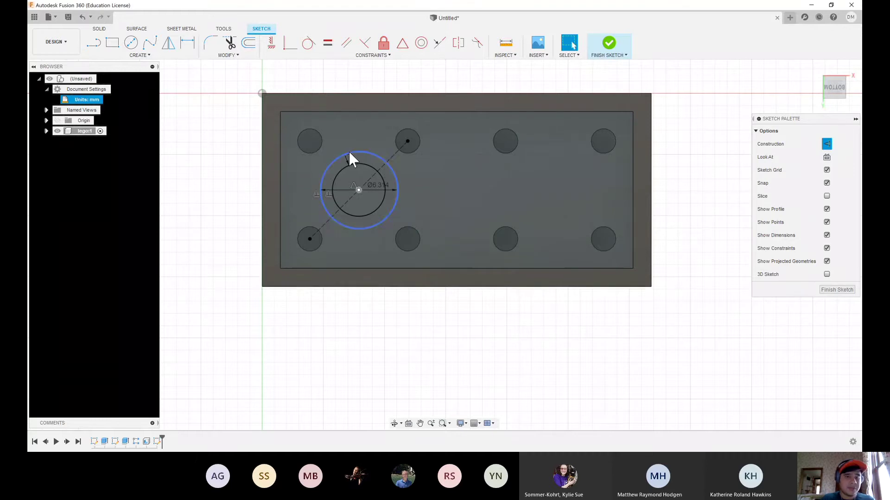
key("Escape")
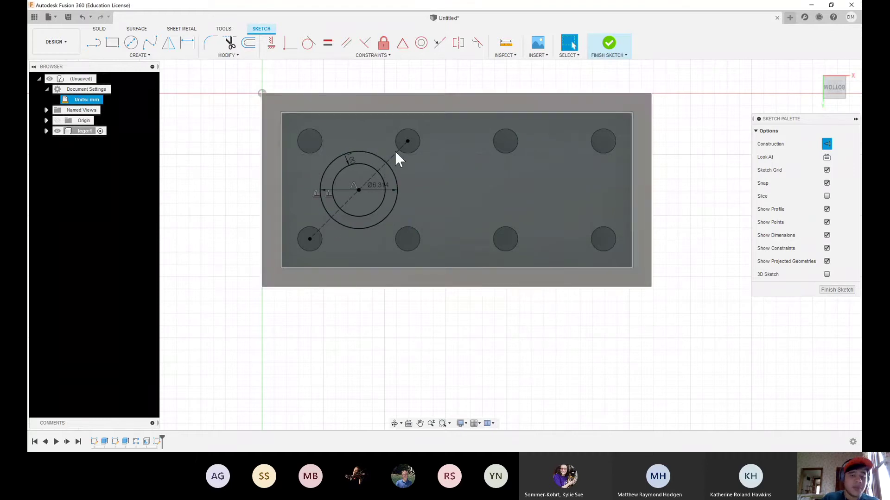
left_click(388, 195)
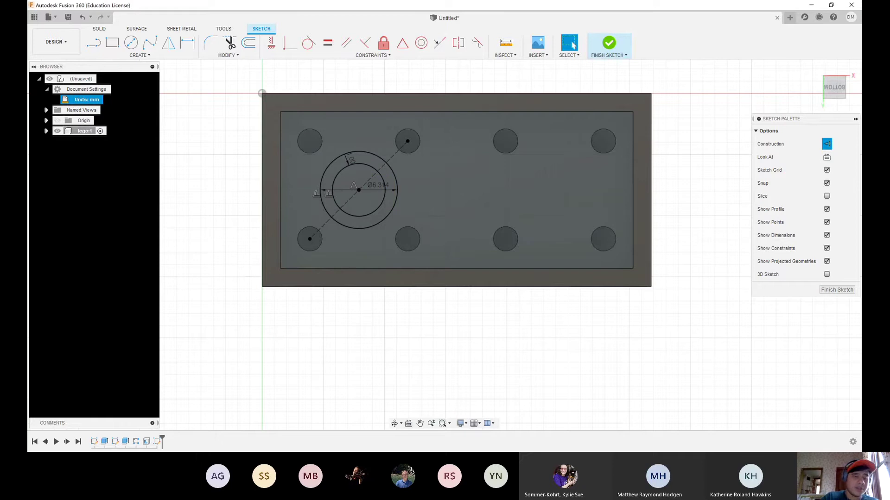
- Extrude the ring profile on the brick's underside by 8.1 mm, joining it to the body as a hollow tube
left_click(108, 29)
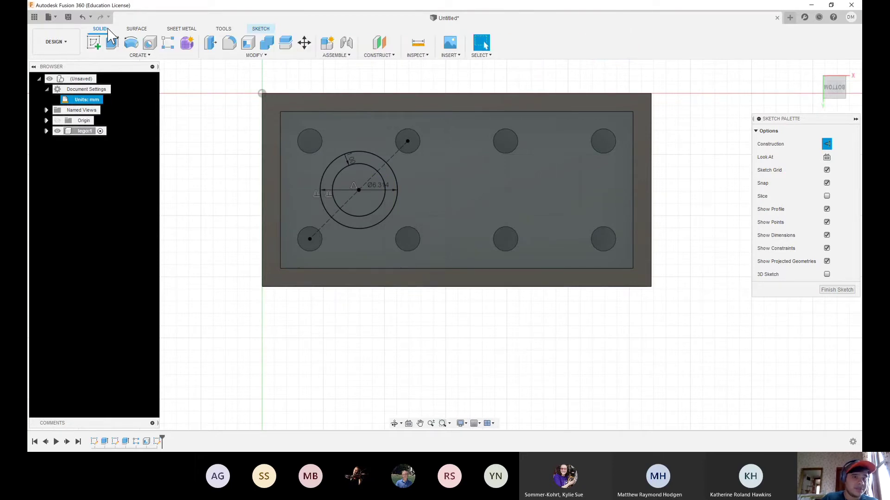
left_click(134, 56)
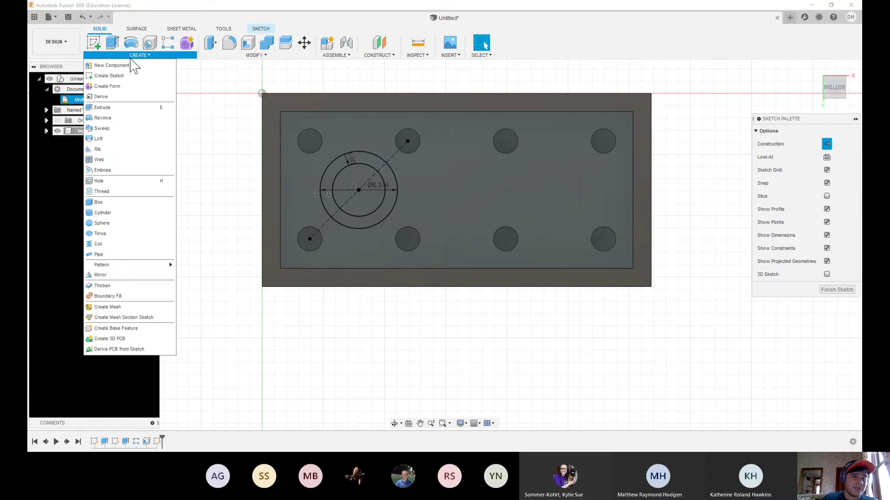
left_click(114, 109)
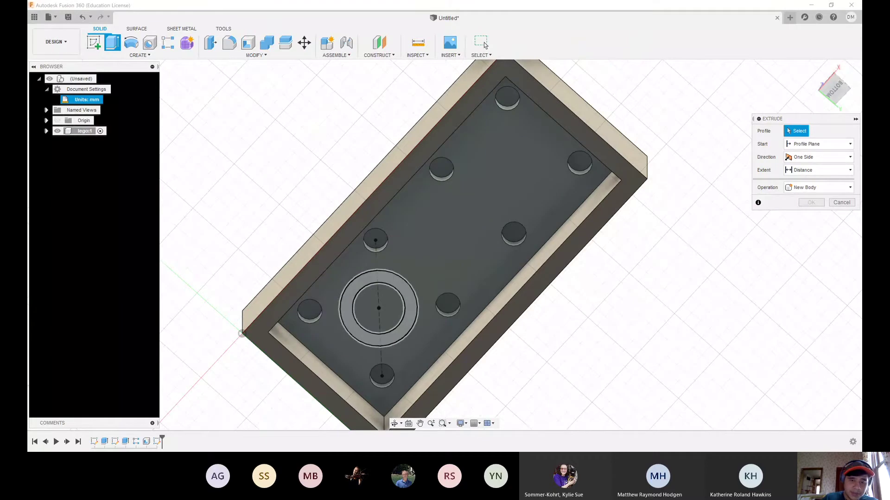
left_click(397, 291)
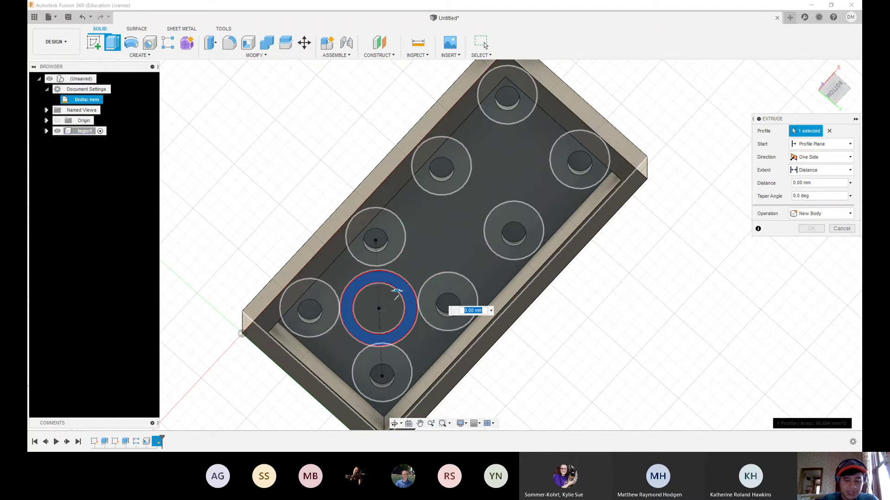
type("8.1")
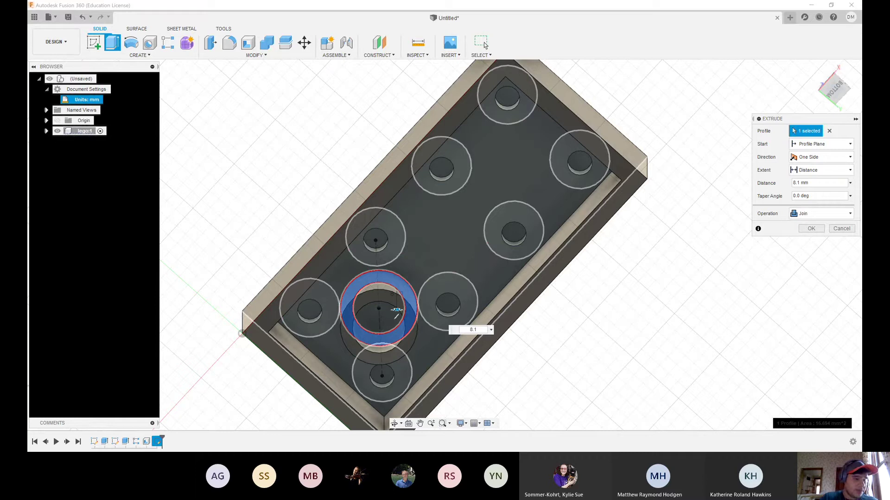
key("Return")
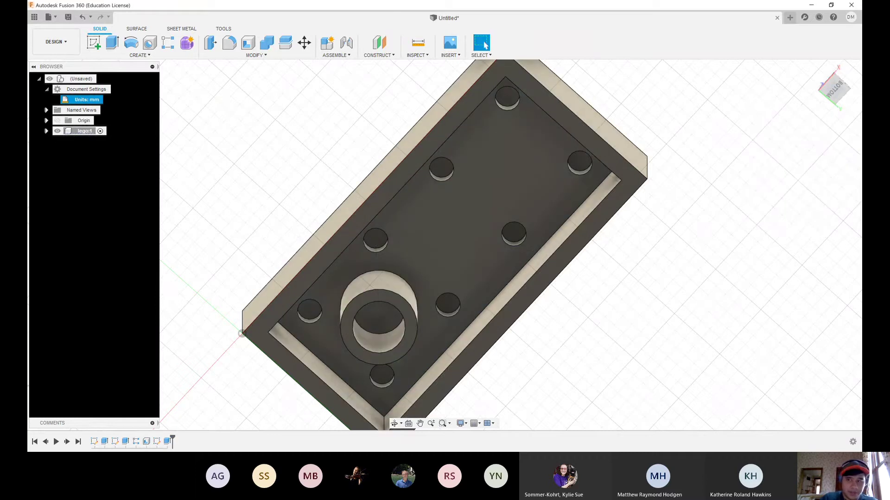
- Create a rectangular pattern of the tube feature along the brick's long edge, with quantity 3 over a 16 mm extent
middle_click_drag(445, 242, 458, 201, "shift")
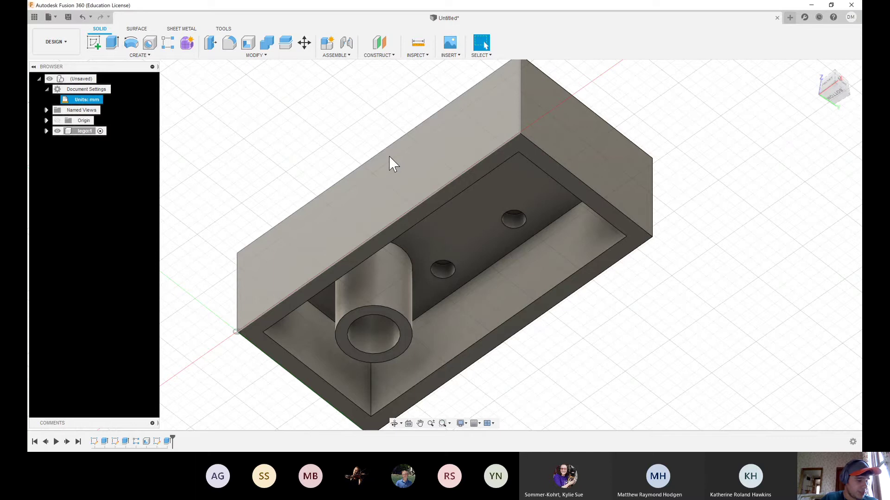
left_click(151, 57)
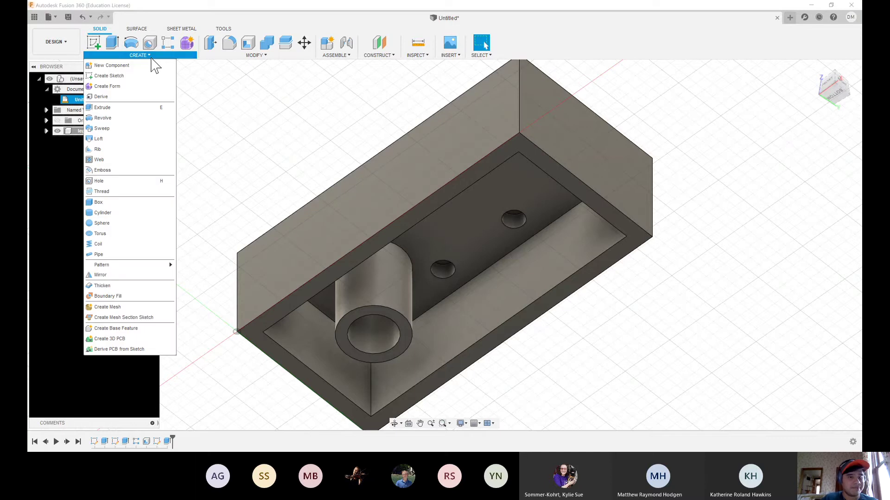
mouse_move(152, 265)
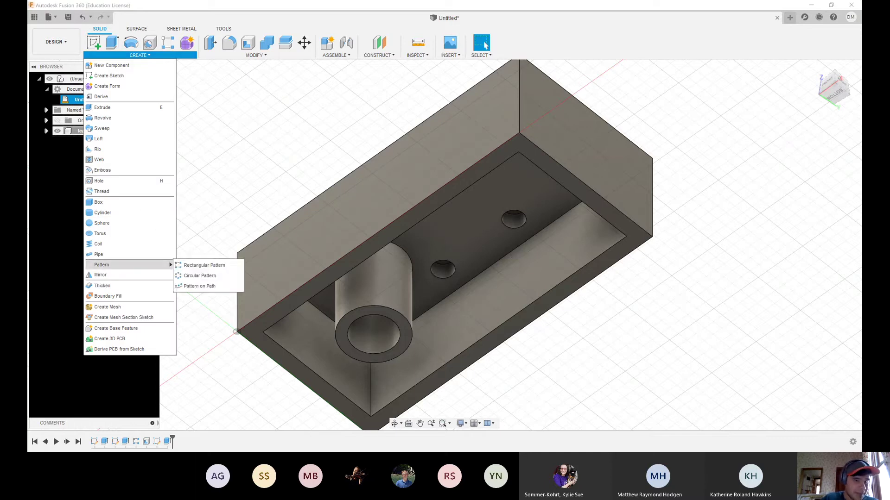
left_click(203, 265)
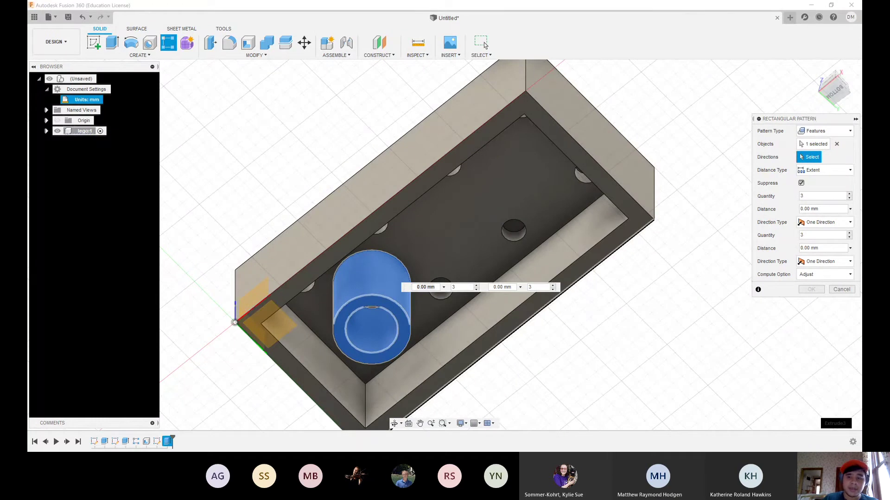
left_click(528, 319)
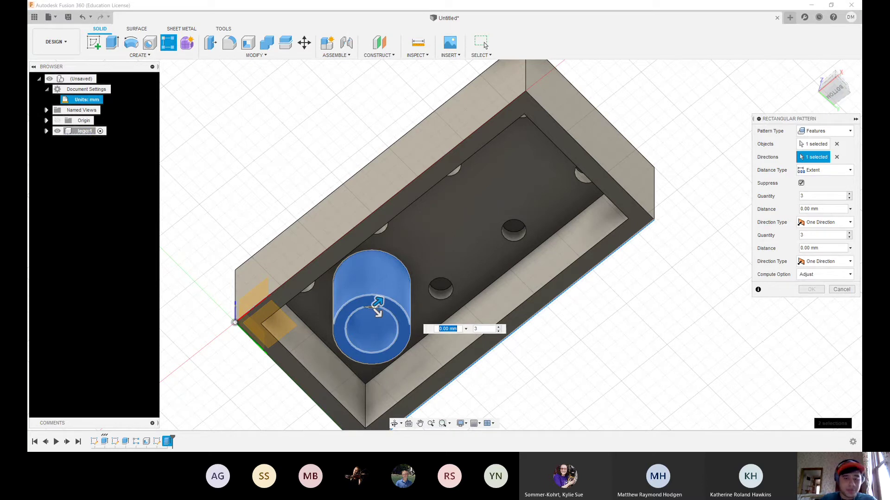
key("Tab")
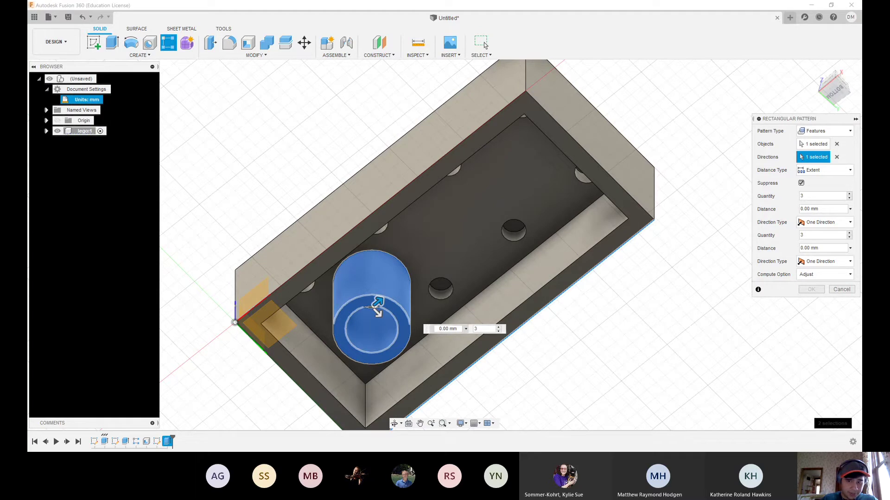
key("Tab")
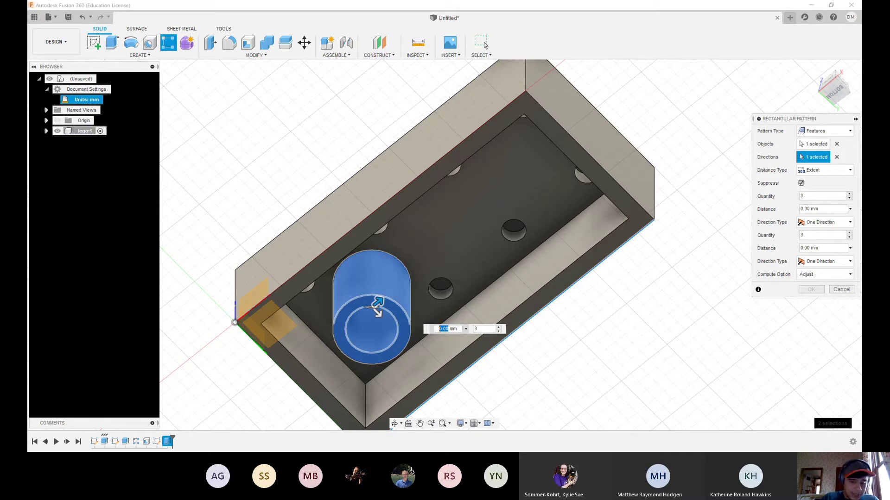
type("16")
key("Return")
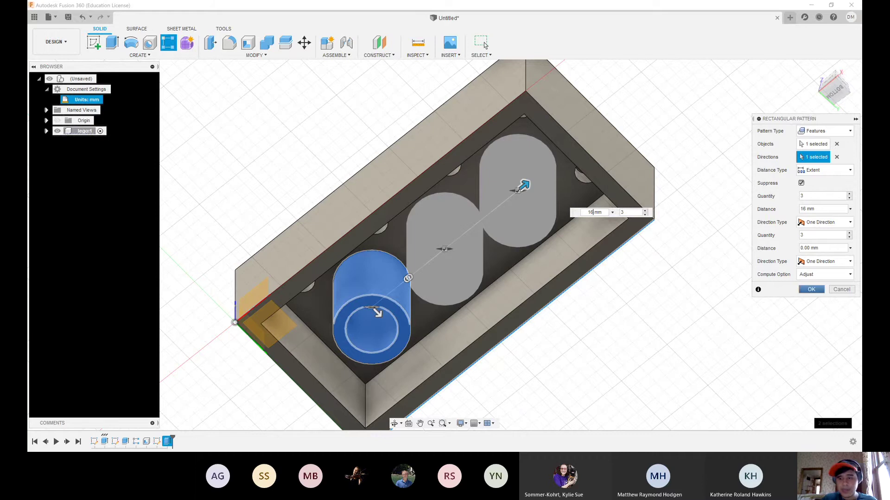
key("Return")
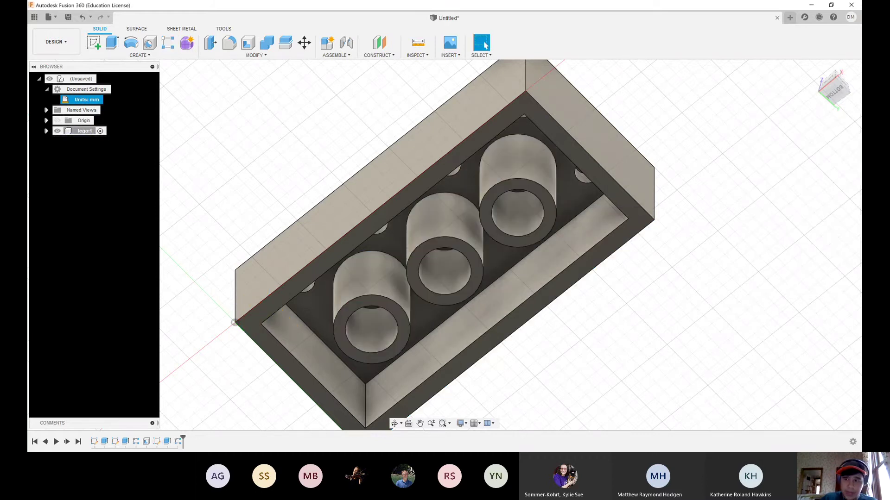
- Fillet the top circular edges of all eight studs with a constant 0.2 mm radius
left_click(814, 67)
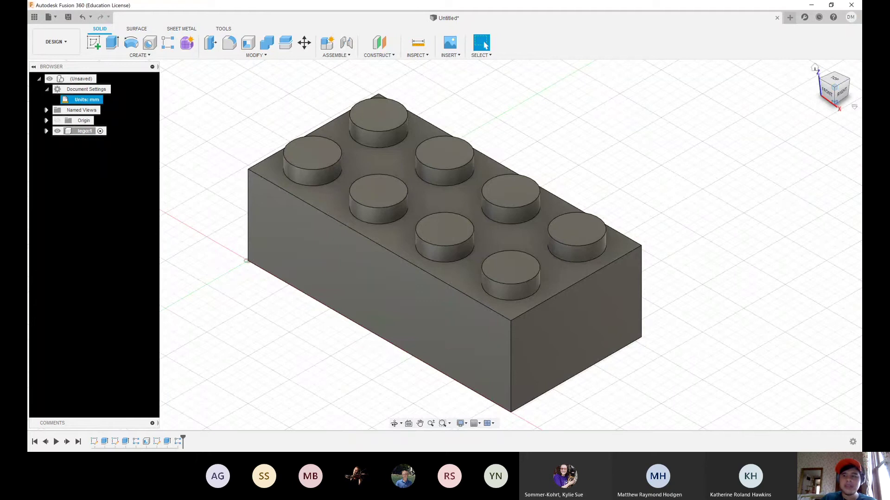
middle_click_drag(444, 245, 444, 244, "shift")
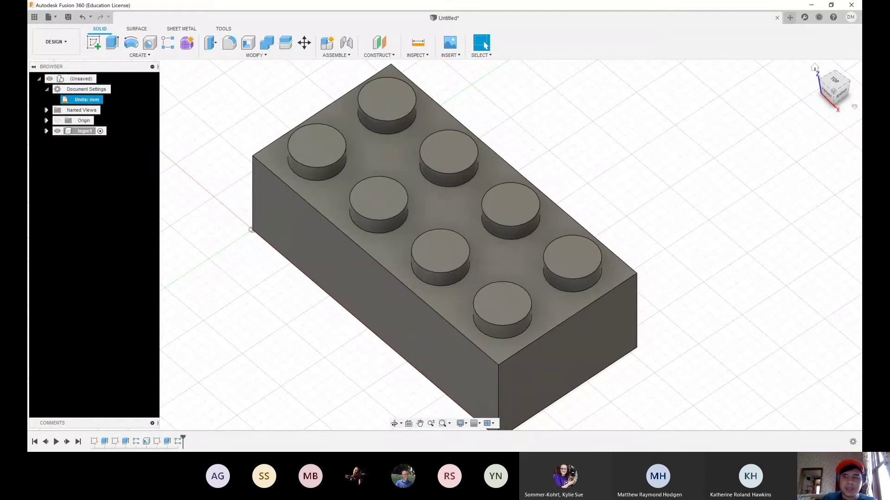
left_click(833, 92)
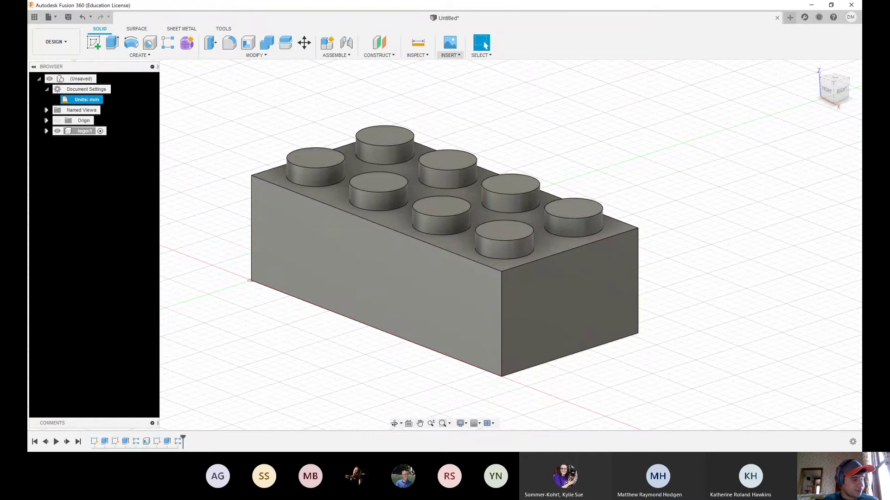
left_click(267, 62)
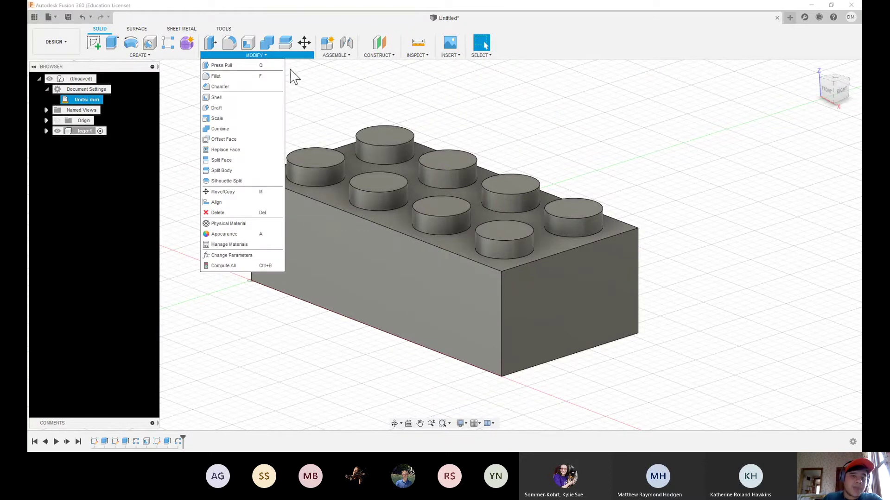
left_click(216, 76)
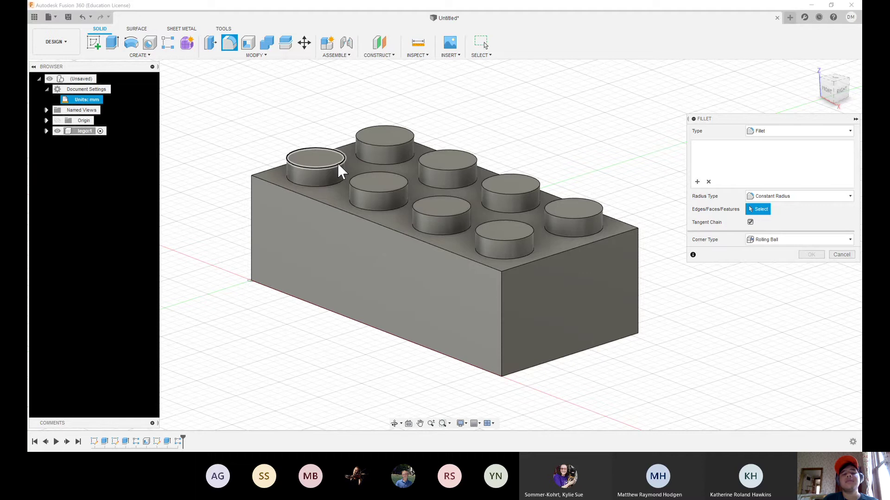
left_click(339, 165)
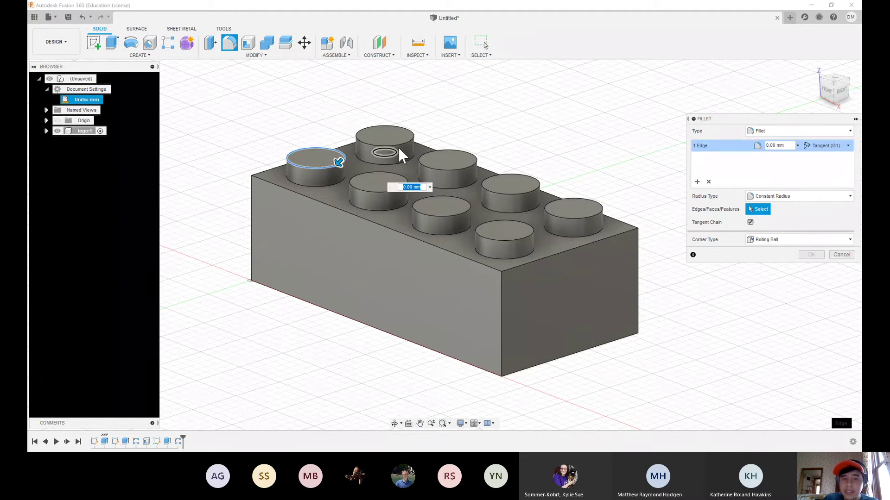
left_click(402, 148)
left_click(405, 184)
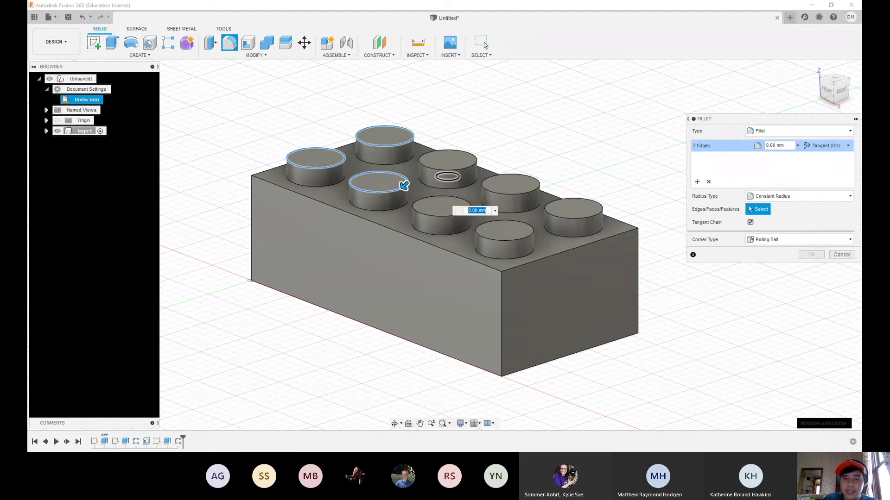
left_click(464, 166)
left_click(502, 189)
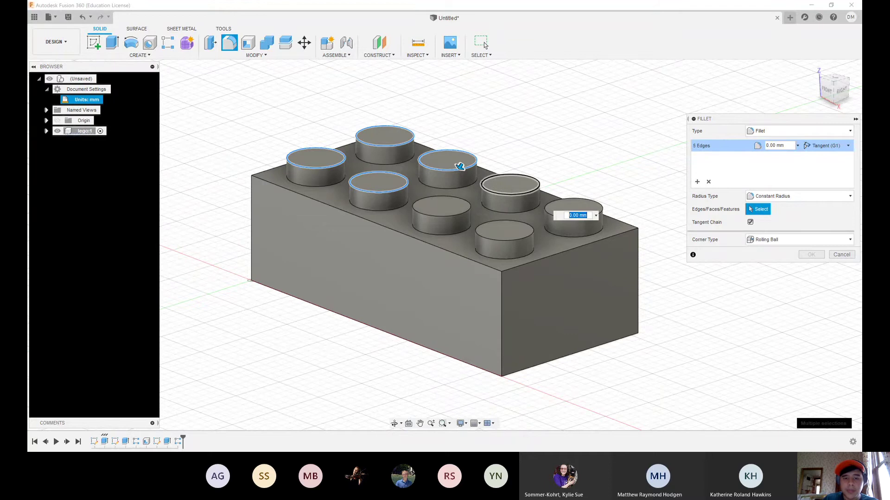
left_click(457, 208)
left_click(482, 233)
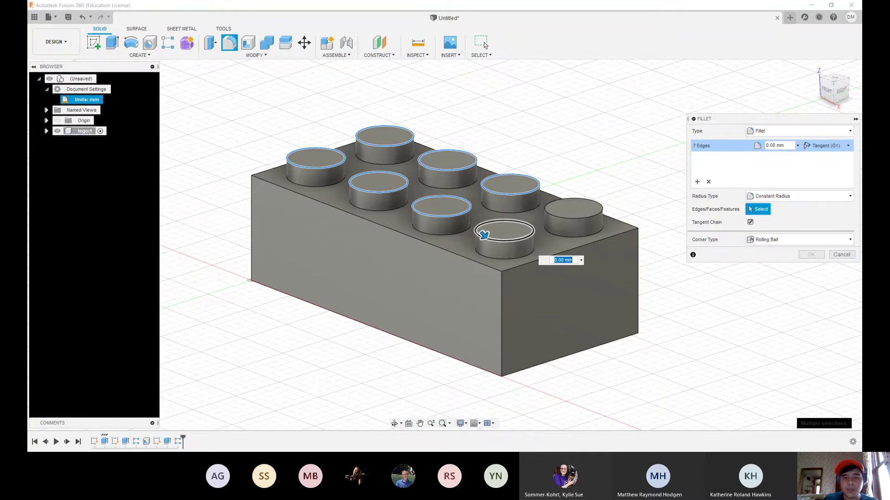
left_click(602, 209)
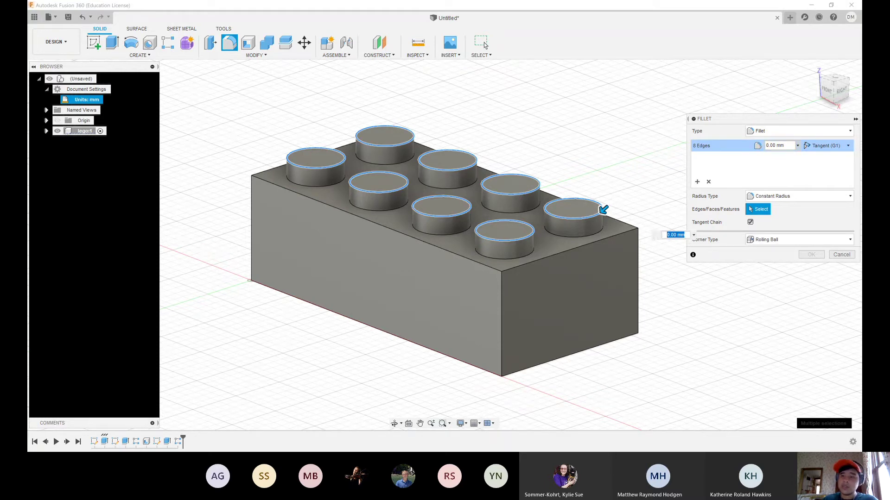
left_click(776, 145)
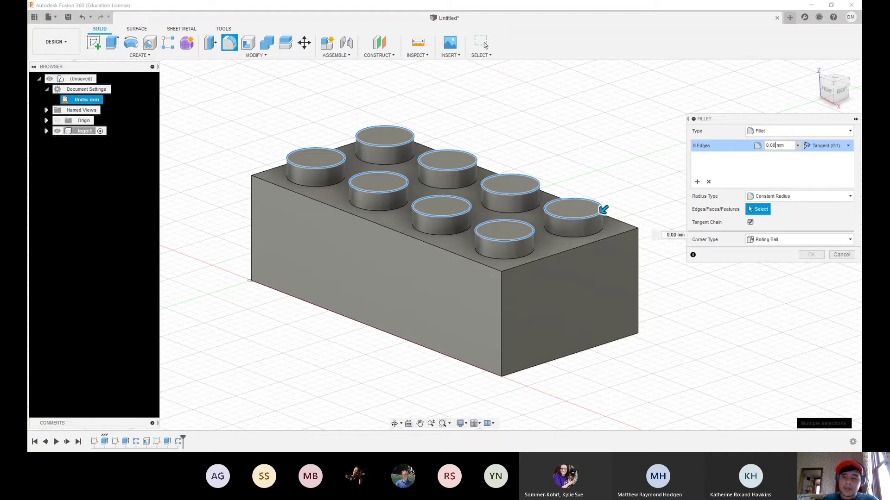
key("shift+Left")
key("shift+Left")
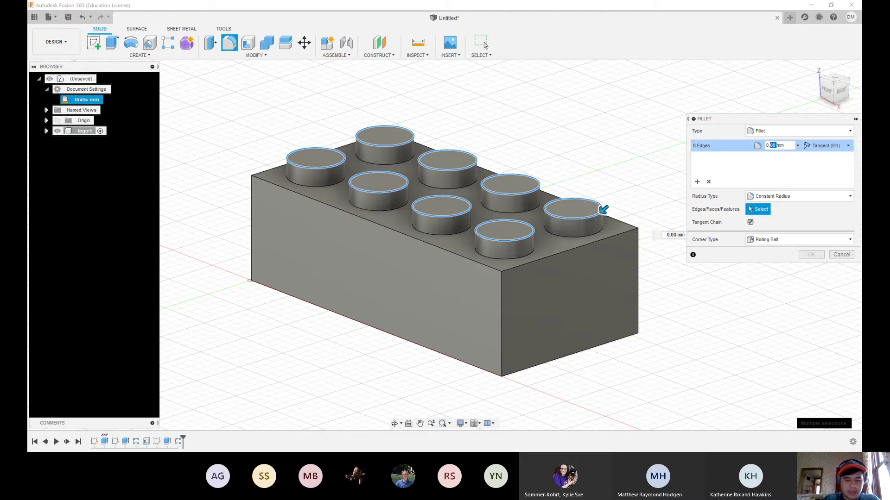
type(".2")
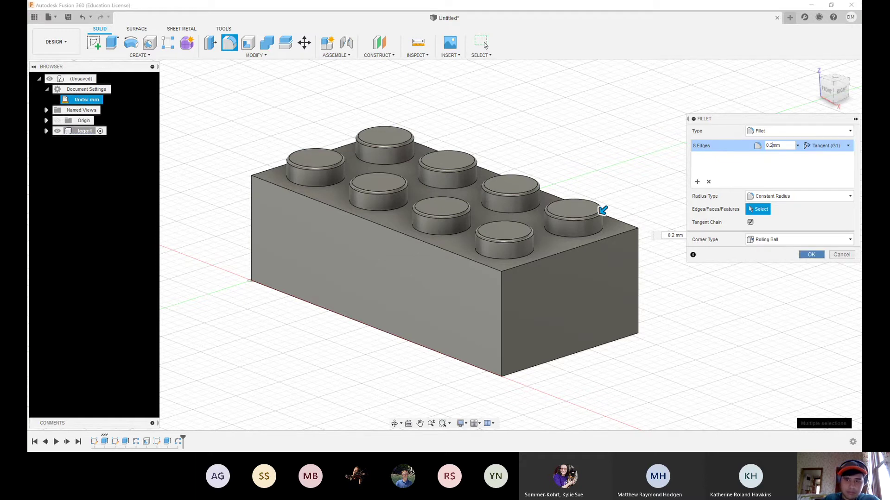
key("Return")
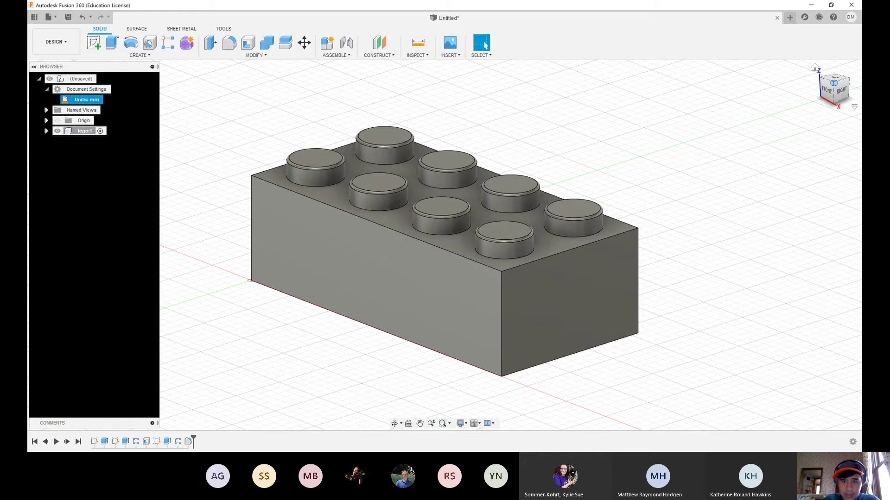
- Fillet the outer circular end edges of the three underside tubes with a constant 0.2 mm radius
mouse_move(444, 245)
middle_mouse_down("shift")
mouse_move(452, 242)
mouse_move(452, 157)
middle_mouse_up("shift")
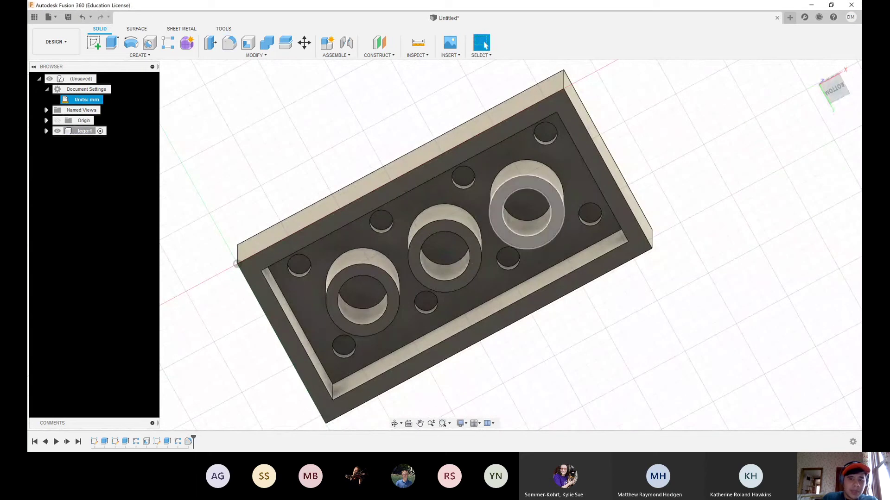
left_click(279, 57)
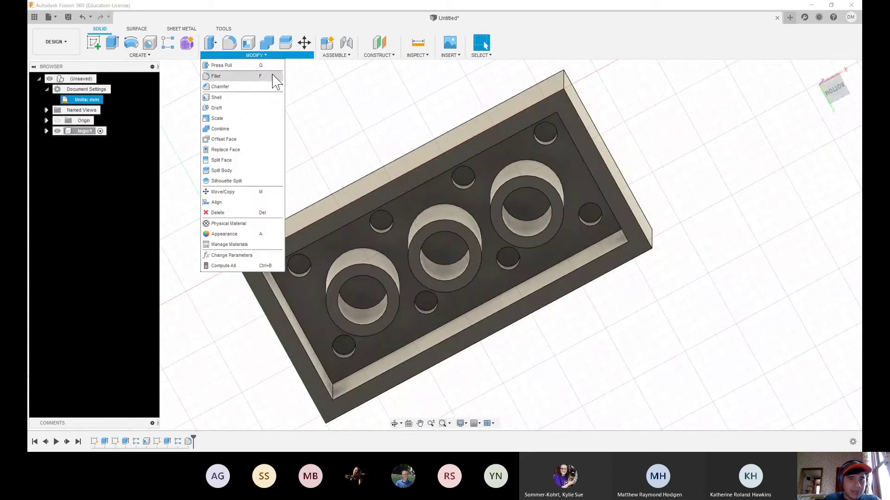
left_click(222, 76)
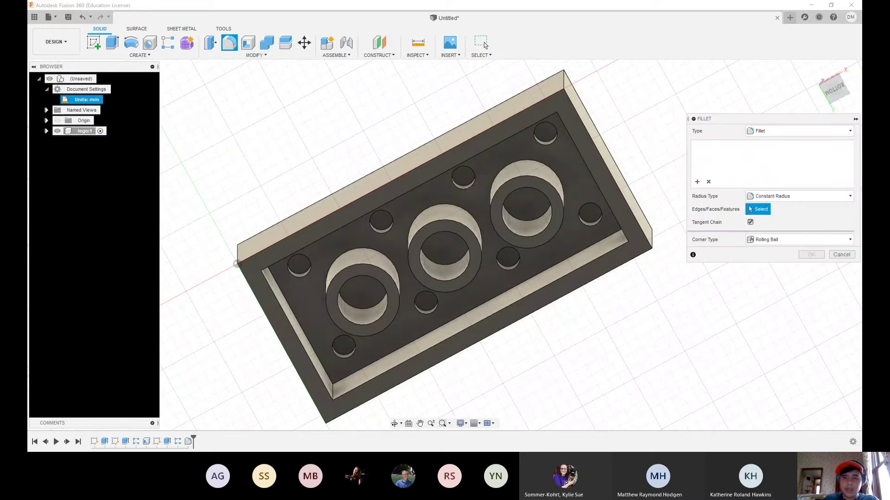
left_click(511, 176)
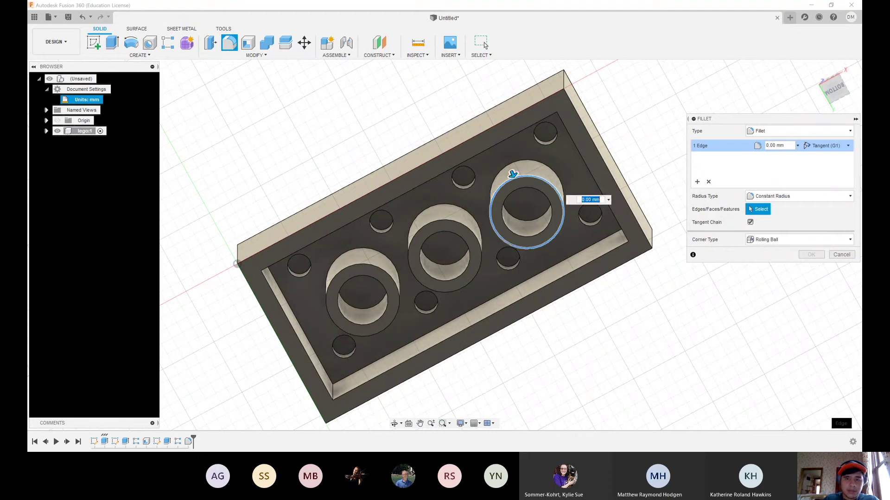
left_click(432, 218)
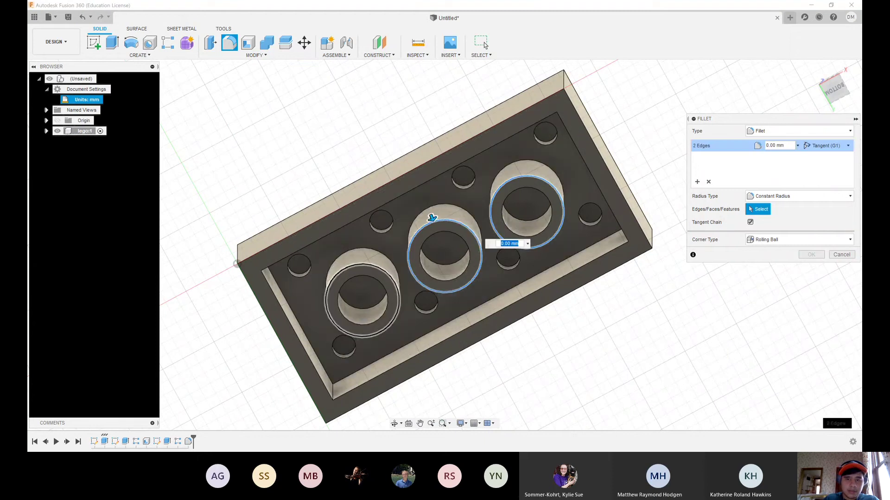
left_click(366, 259)
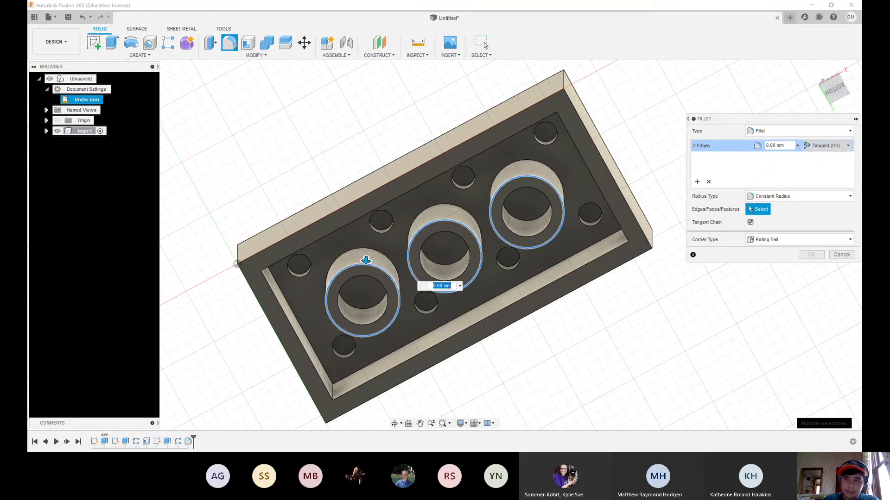
type("0.2")
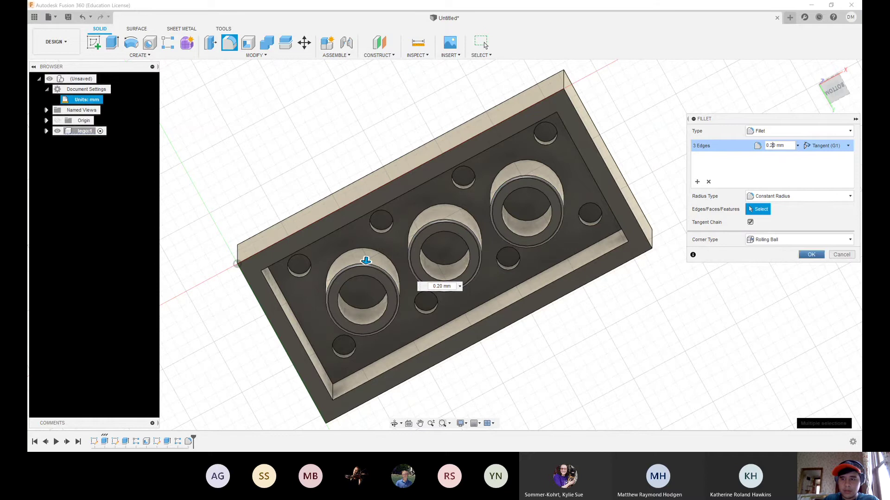
key("Return")
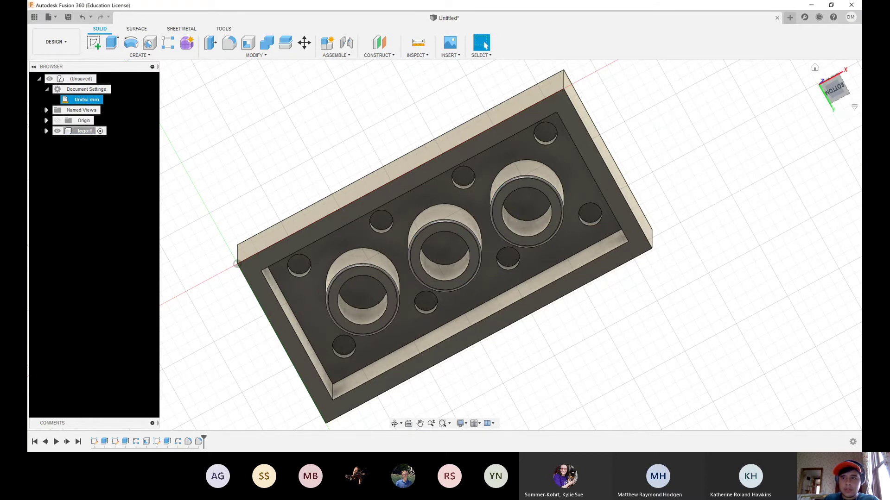
- Save the finished brick design under the name lego
middle_click_drag(444, 244, 445, 244, "shift")
mouse_move(237, 263)
middle_mouse_down("shift")
mouse_move(262, 221)
mouse_move(292, 216)
middle_mouse_up("shift")
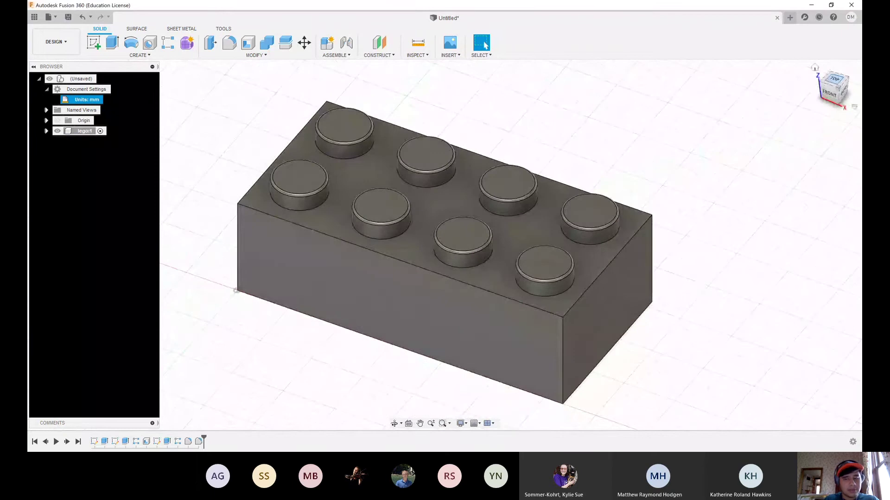
scroll(533, 281, "down", 3)
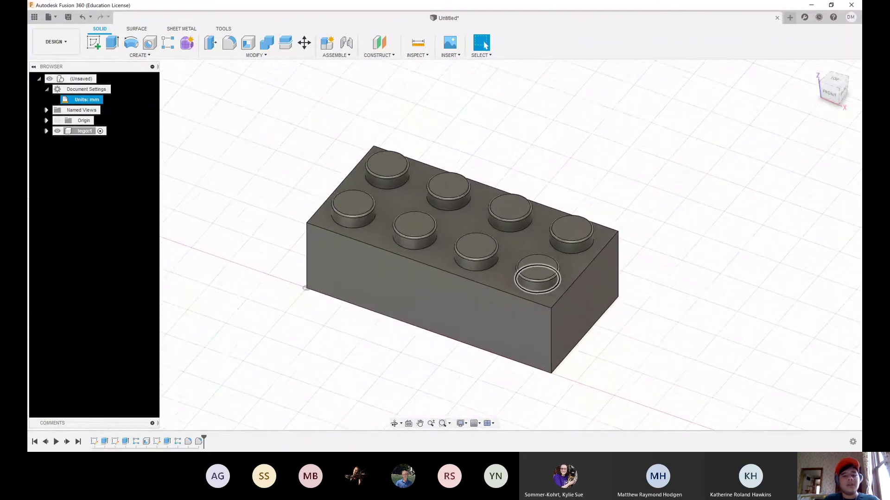
left_click(68, 19)
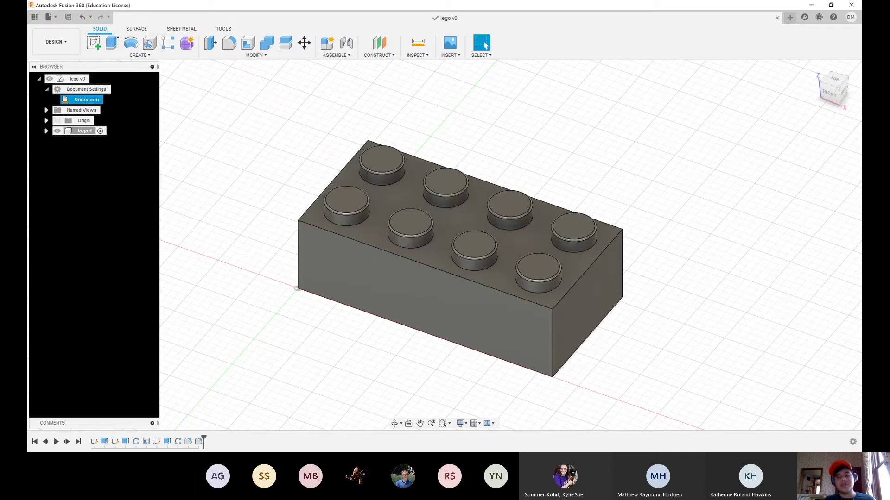
middle_click_drag(443, 244, 427, 236, "shift")
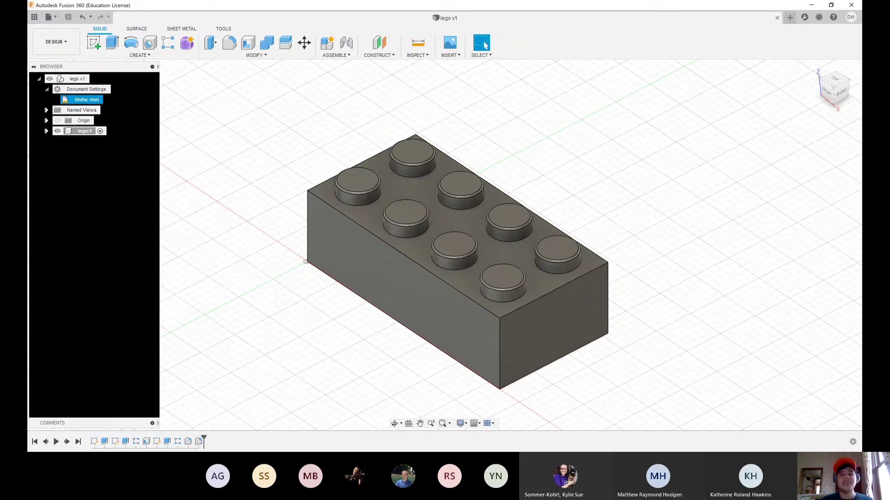
- Create a new design and add an active internal standard component named Beer Bottle
mouse_move(827, 84)
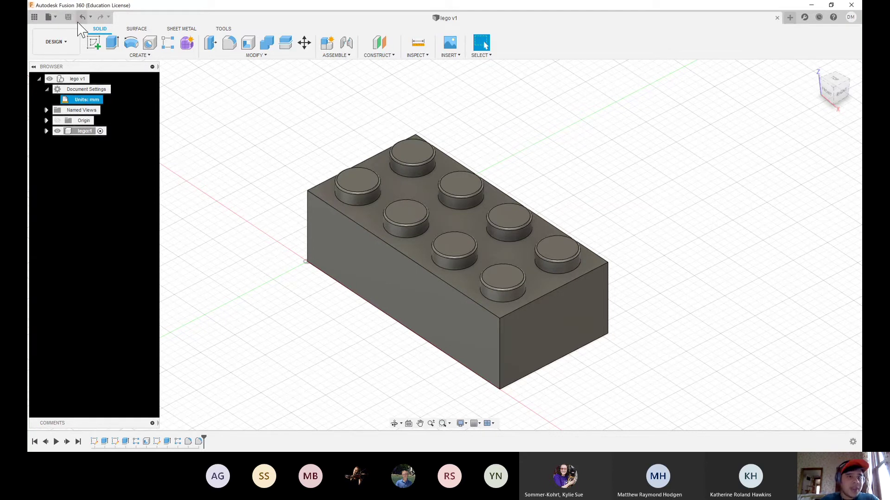
left_click(52, 18)
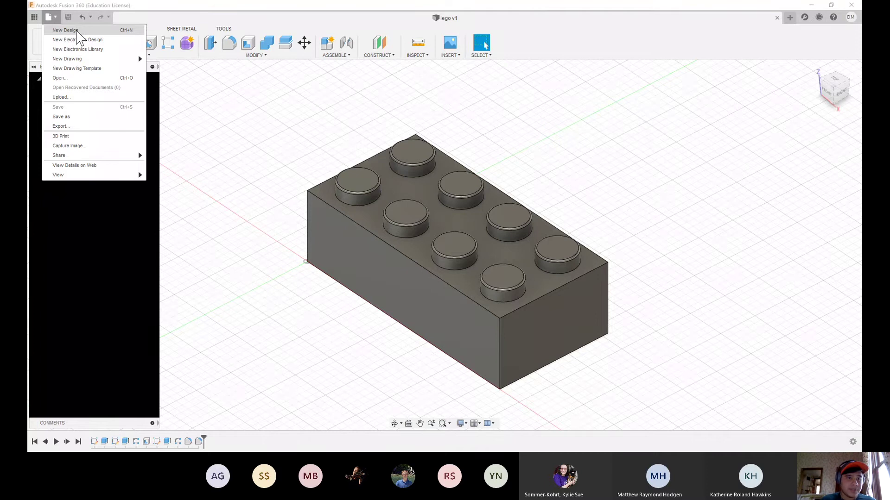
left_click(65, 30)
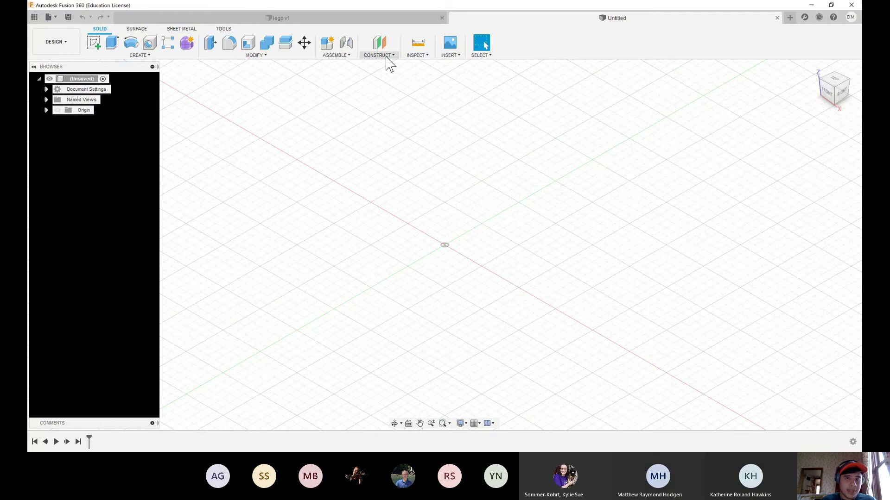
left_click(347, 56)
left_click(353, 66)
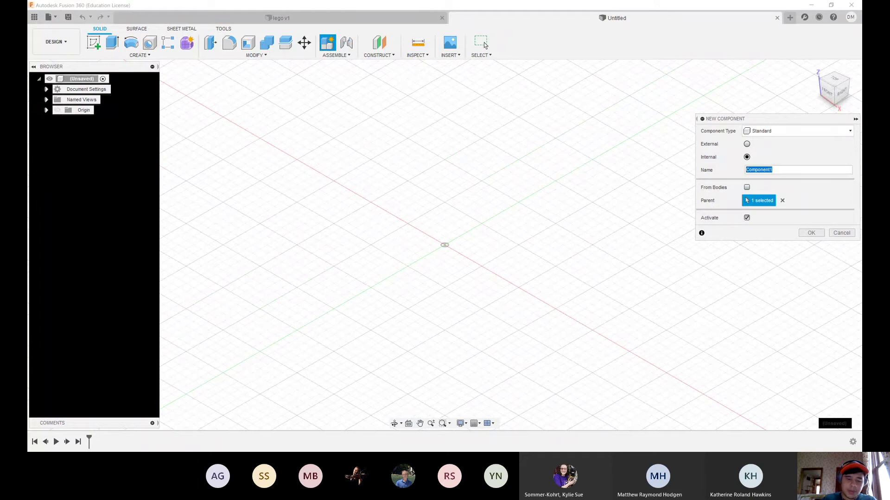
type("Beer Bottle")
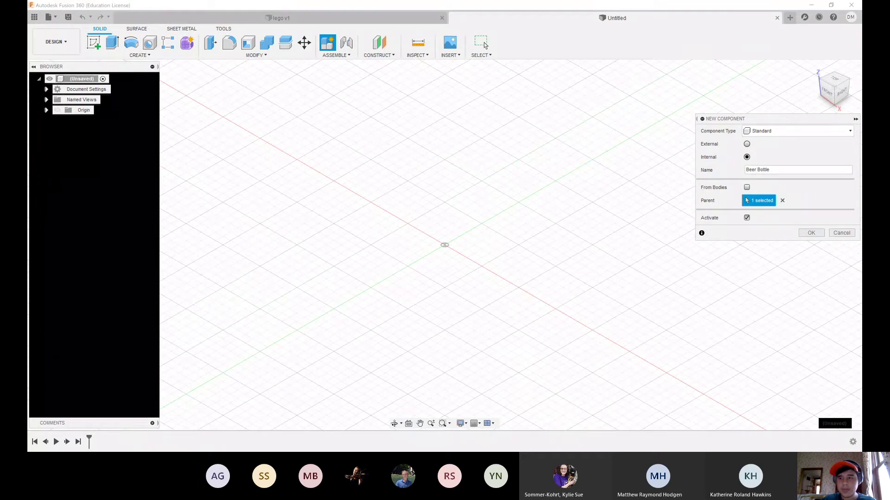
key("Tab")
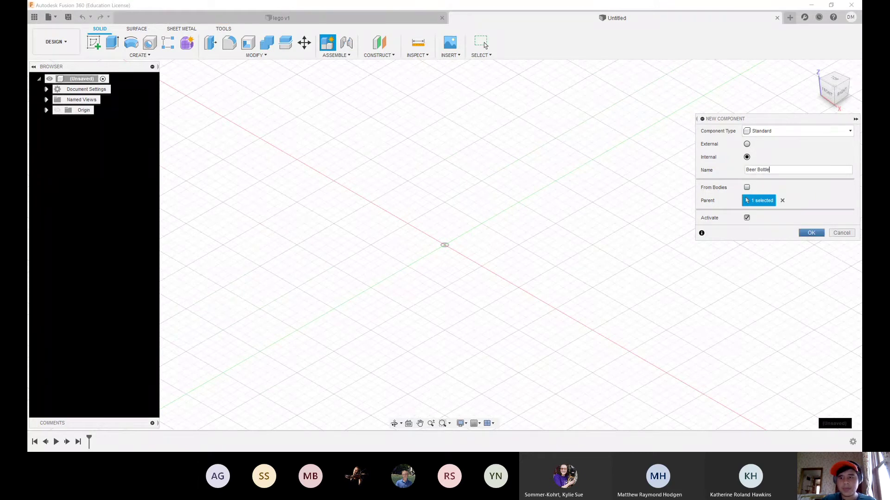
key("Return")
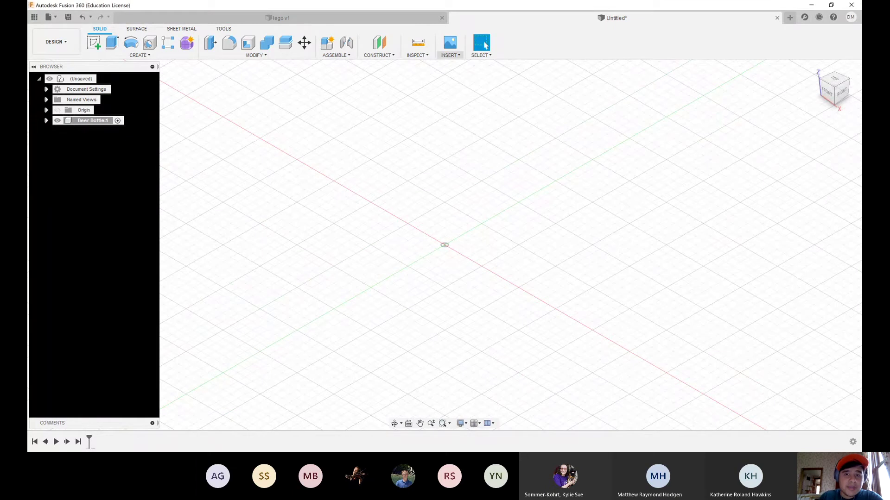
- Insert the image 3-36566_cold-beer-bottle-png-transparent-png from the Desktop as a canvas on the XZ plane
left_click(449, 55)
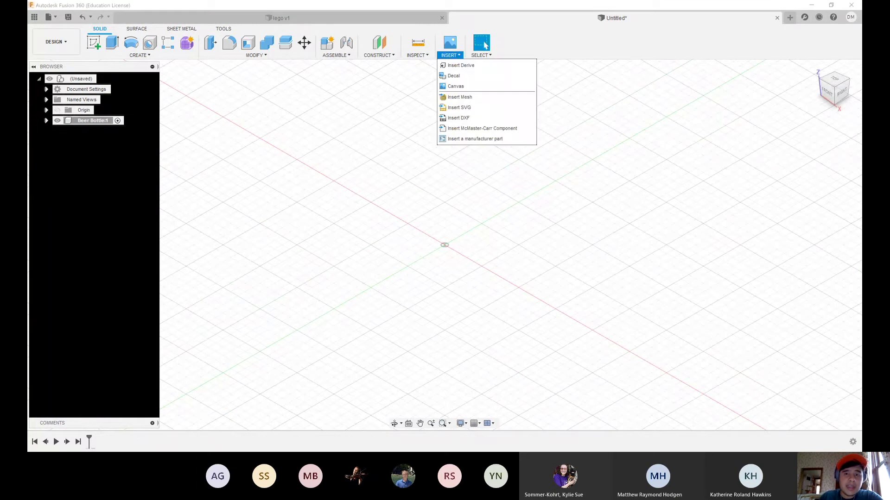
left_click(455, 87)
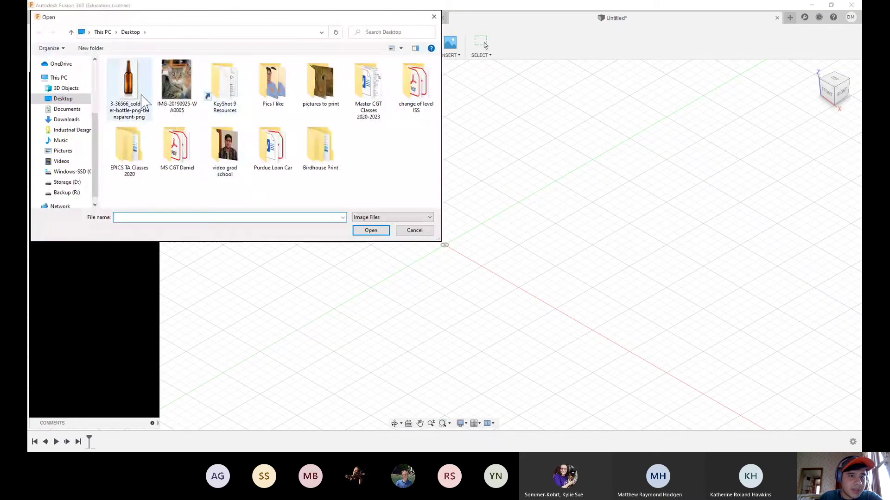
left_click(144, 102)
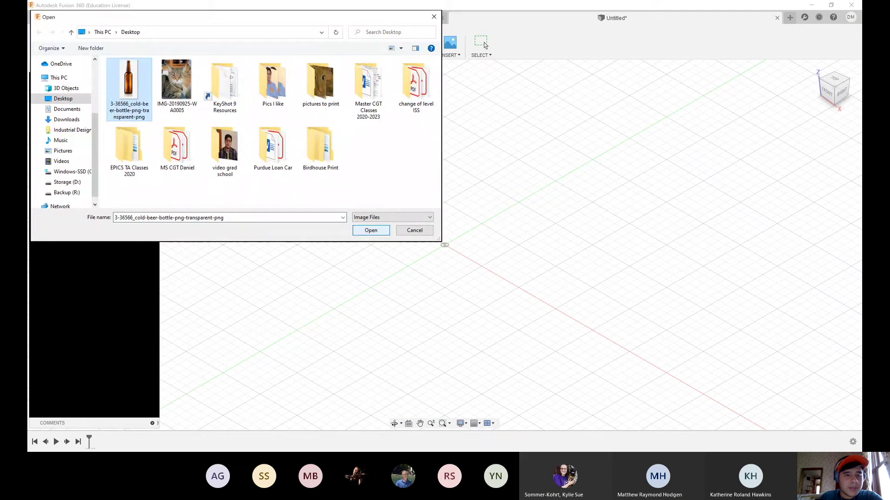
key("Return")
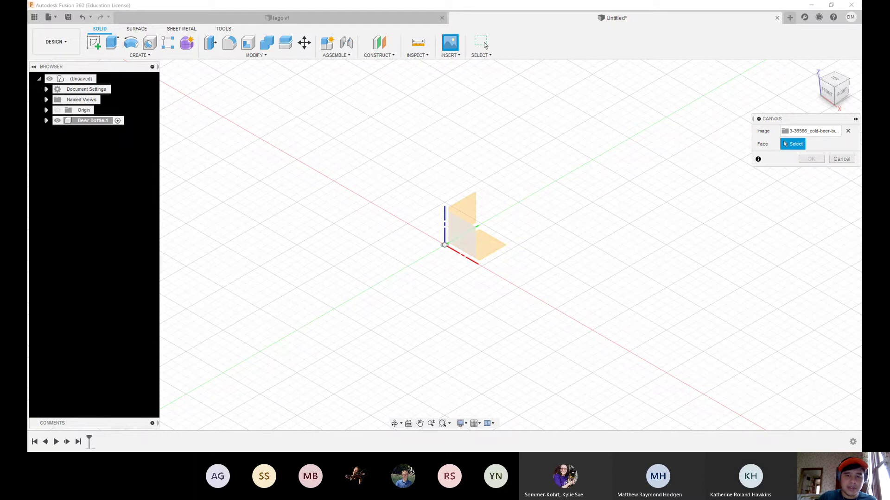
left_click(452, 234)
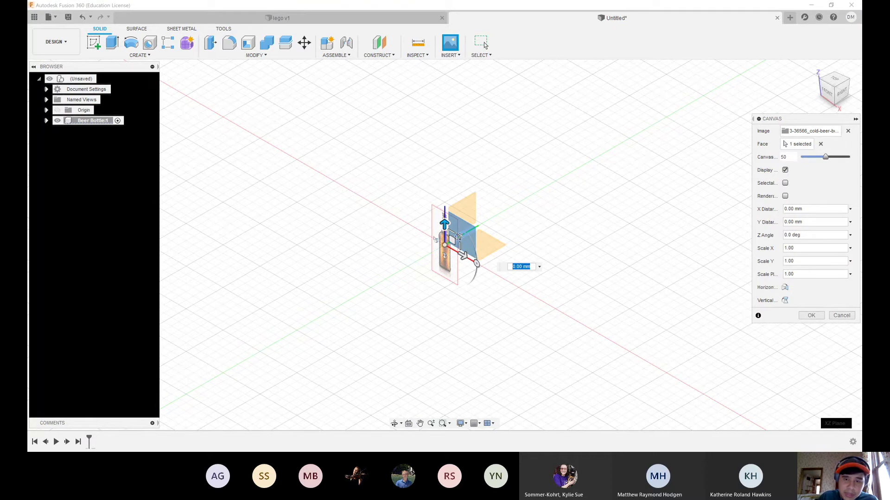
- Scale the bottle canvas uniformly in its plane to 2.00
key("Tab")
type("2.00")
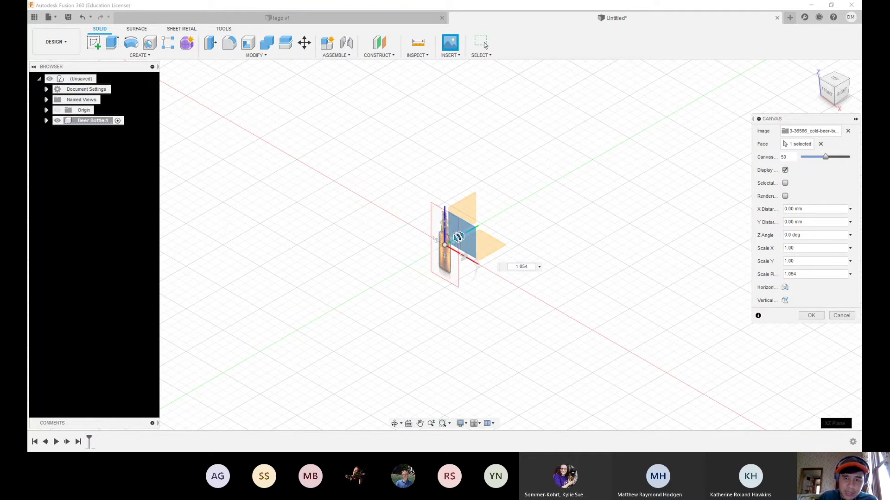
key("BackSpace")
key("BackSpace")
type("389")
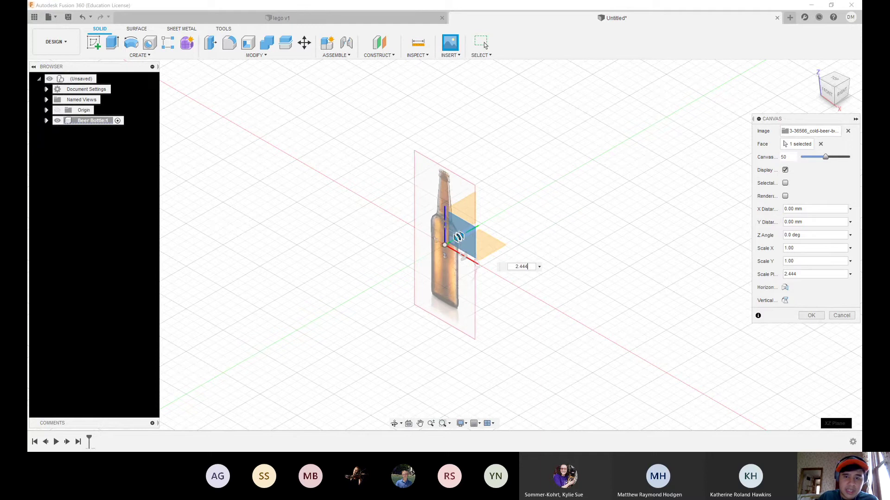
key("BackSpace")
key("BackSpace")
key("BackSpace")
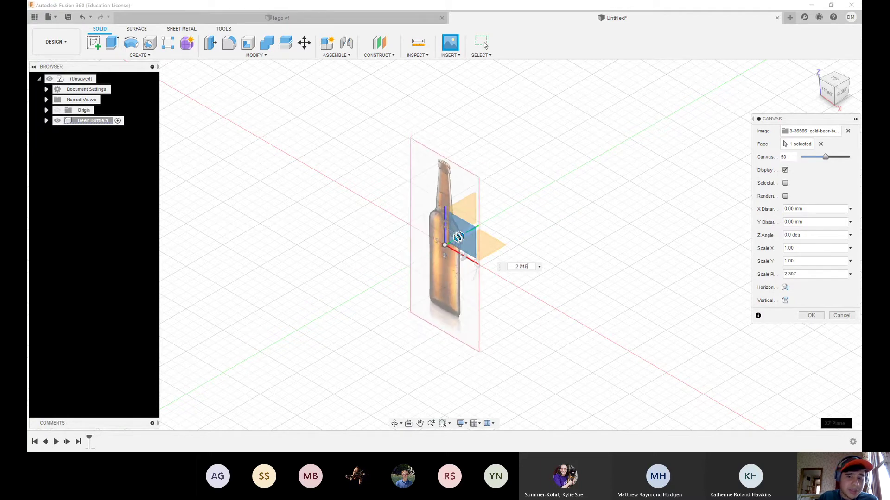
type("00")
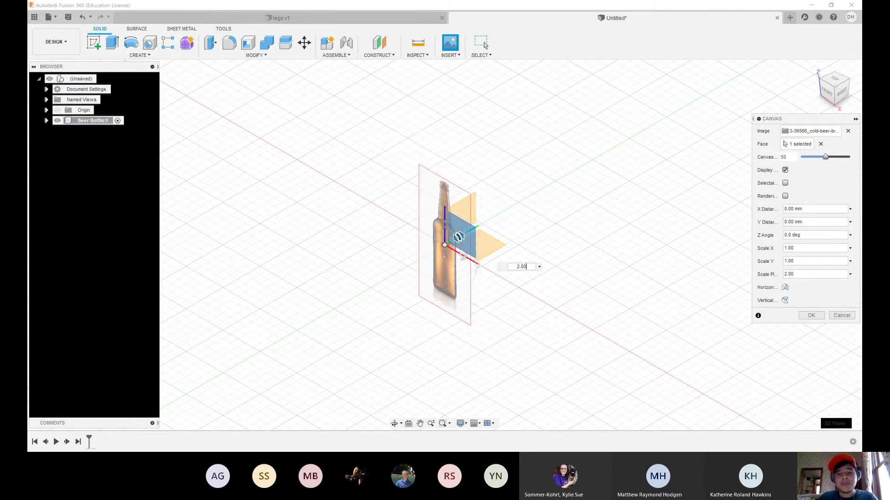
key("Return")
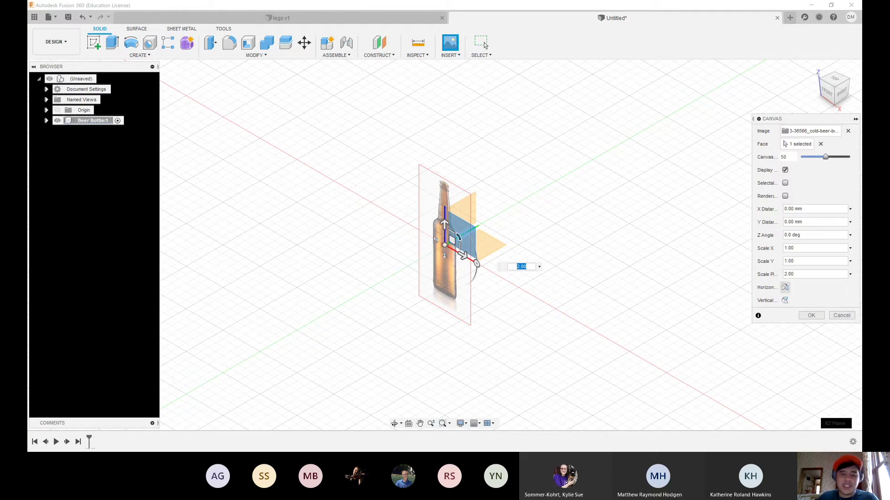
- Flip the bottle canvas horizontally and back again, and finish inserting it into the Beer Bottle component
left_click(784, 287)
left_click(784, 288)
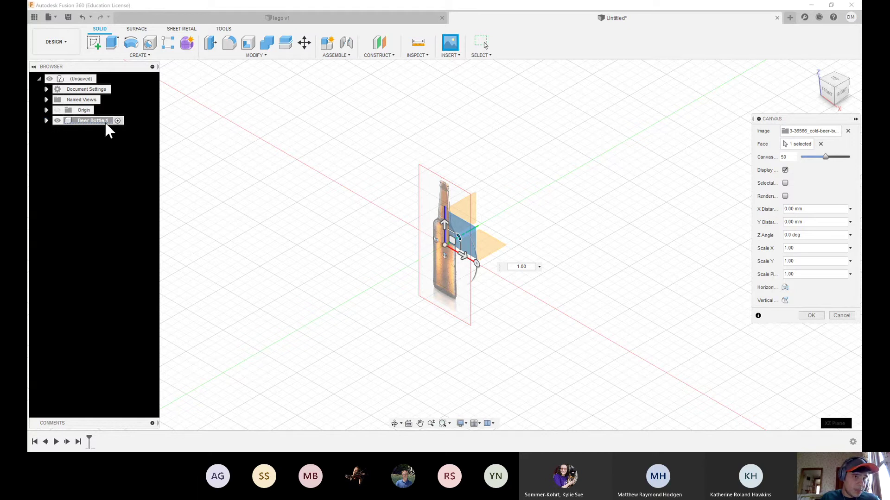
left_click(47, 121)
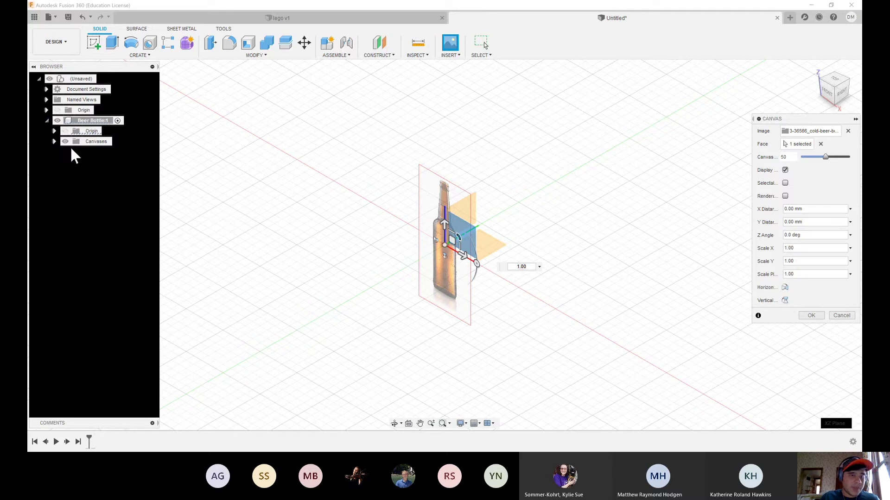
left_click(522, 266)
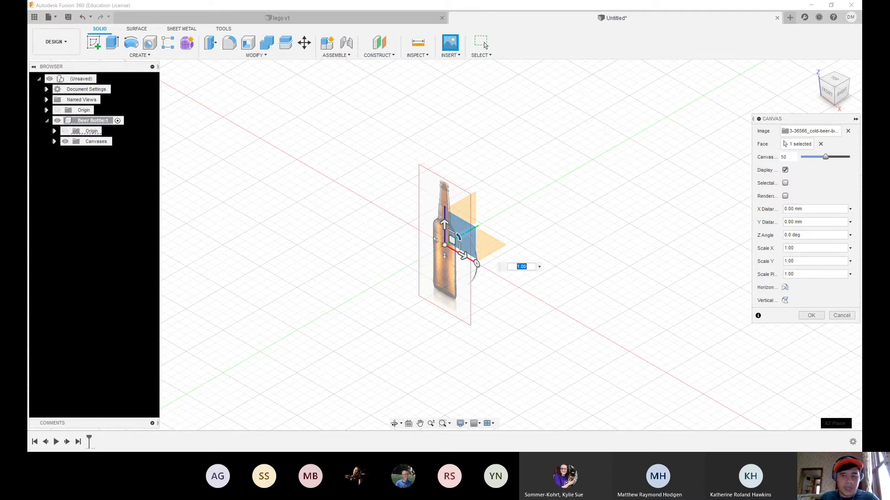
key("Return")
key("Return")
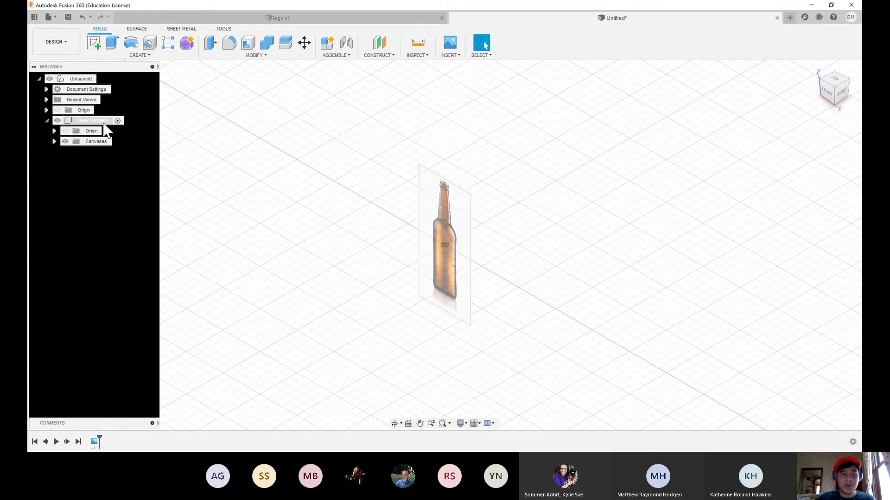
- Calibrate the bottle canvas from the top of the cap to the bottle's base as 240 mm
left_click(53, 142)
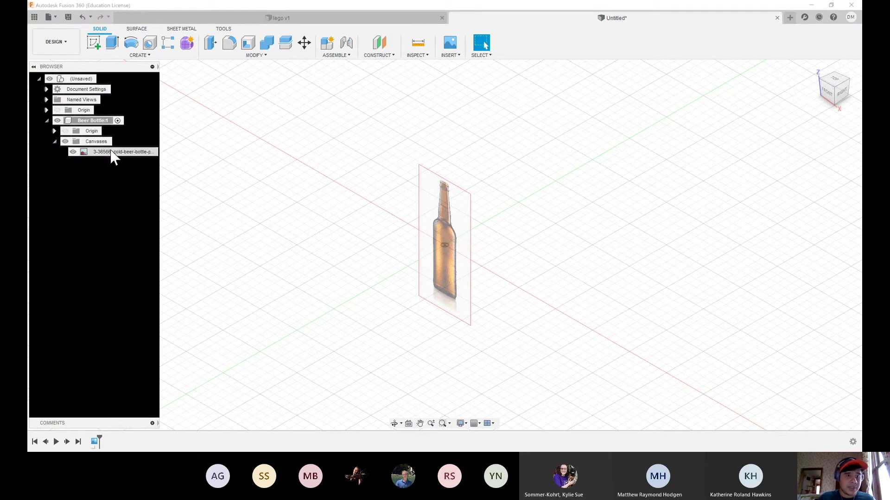
left_click(135, 153)
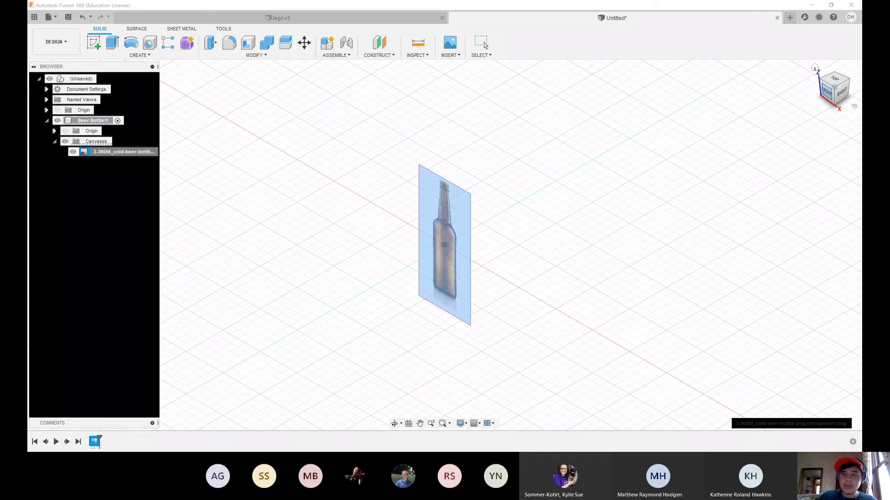
left_click(826, 92)
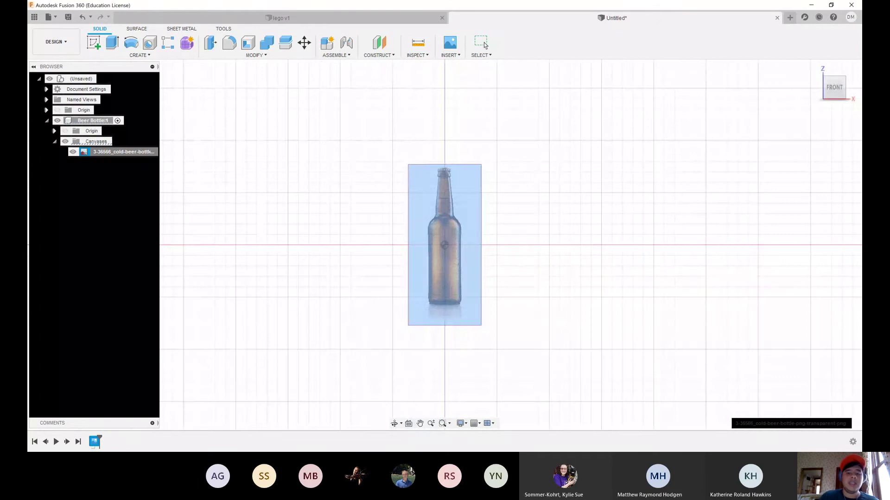
scroll(458, 214, "down", 2)
scroll(457, 214, "up", 5)
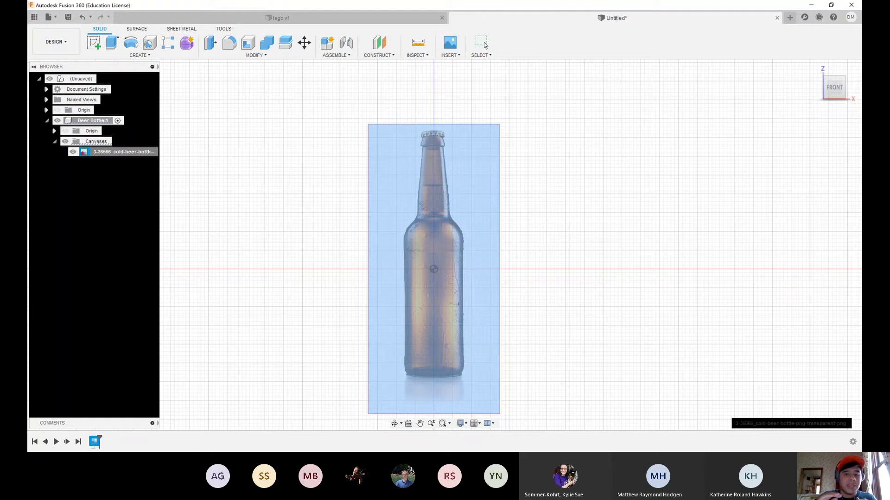
scroll(458, 218, "up", 1)
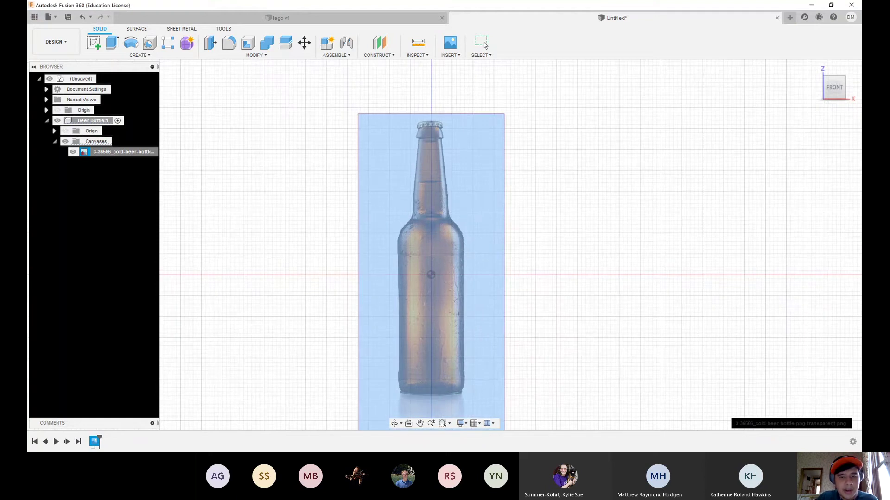
left_click(436, 127)
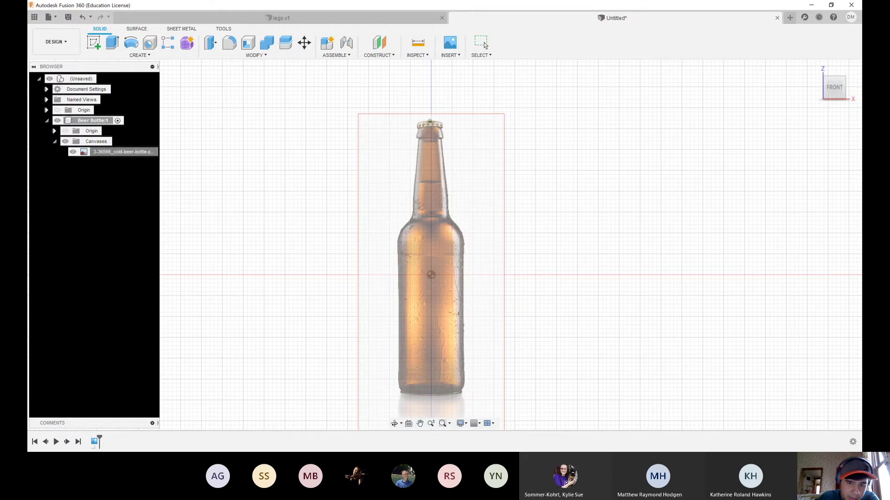
left_click(429, 395)
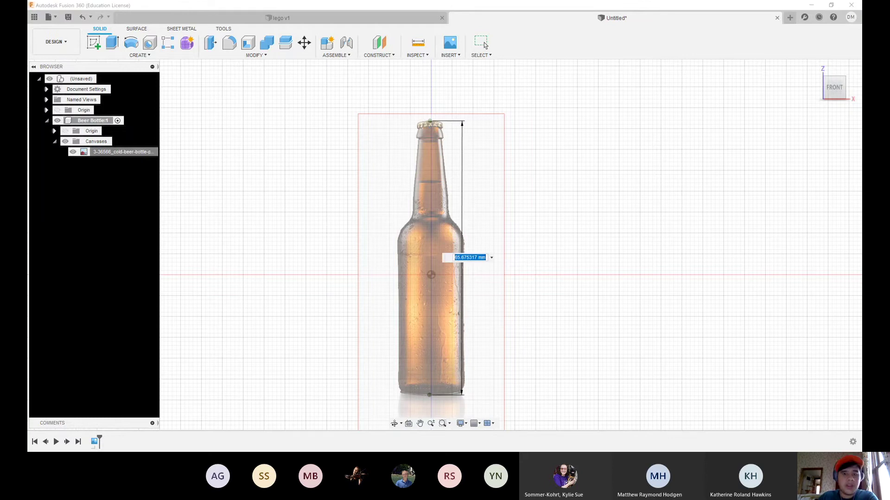
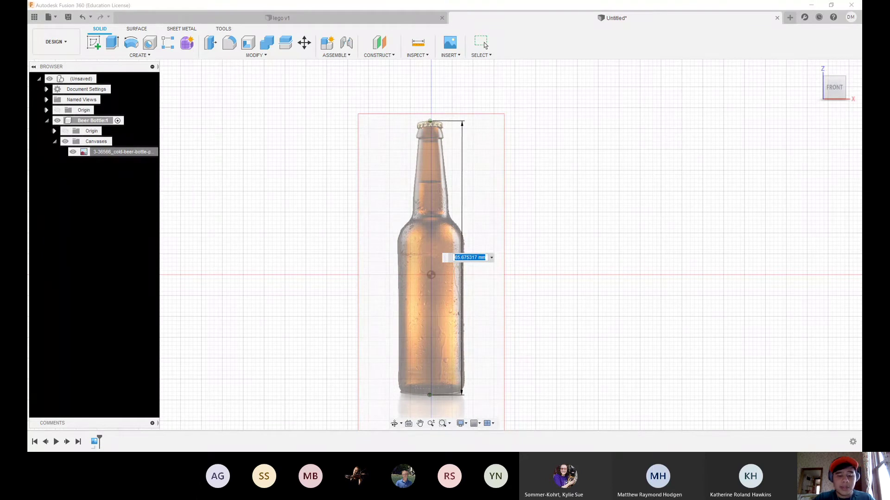
type("240")
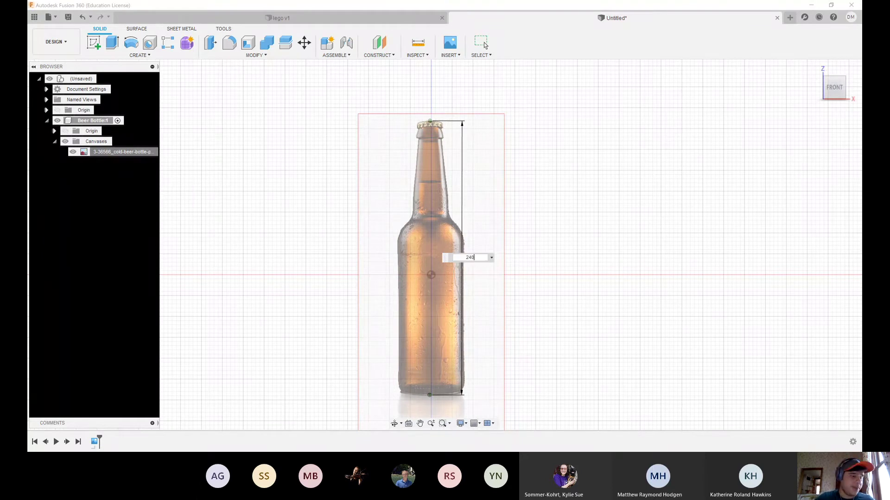
key("Return")
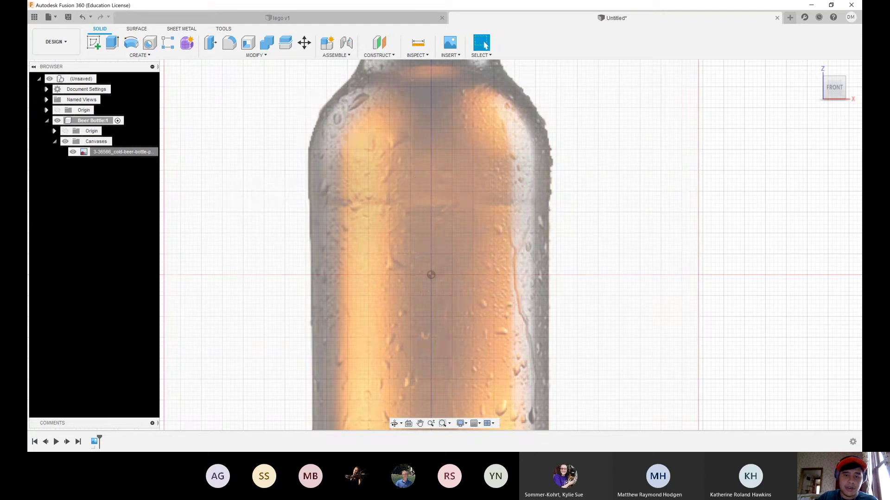
key("F6")
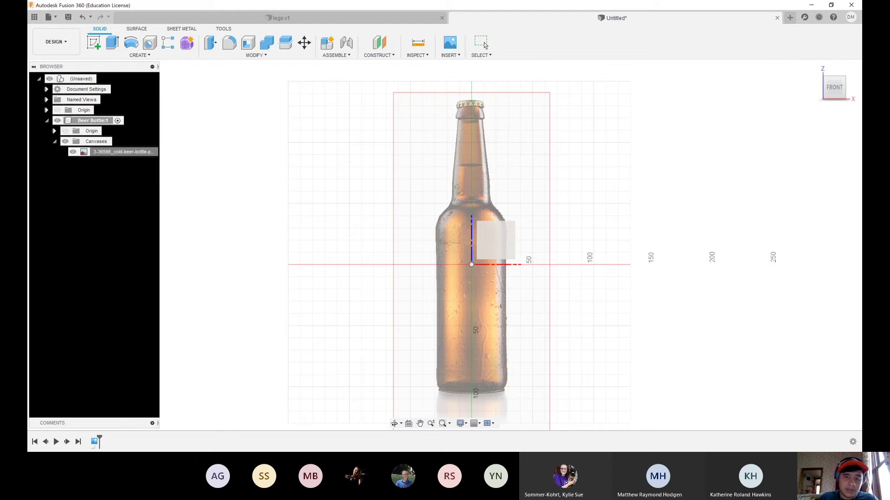
- Start a sketch on the canvas plane and draw a vertical centre line about 240 mm long from the cap's top to the base
key("l")
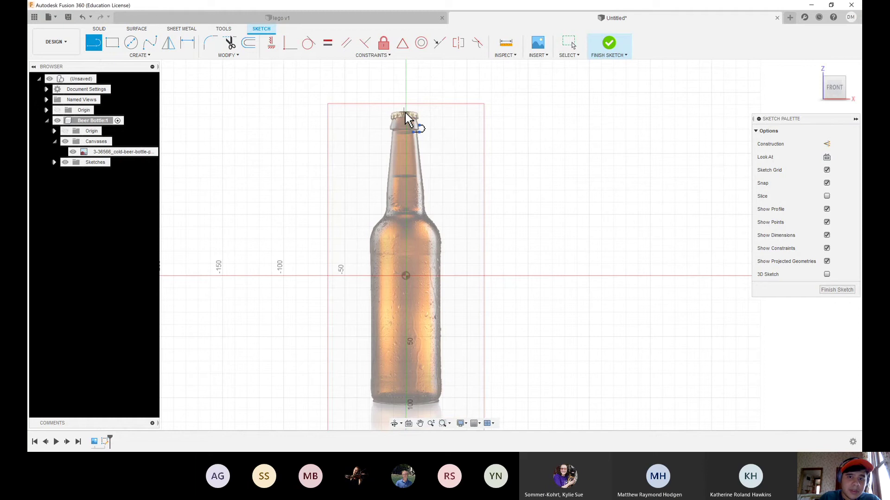
scroll(405, 116, "up", 5)
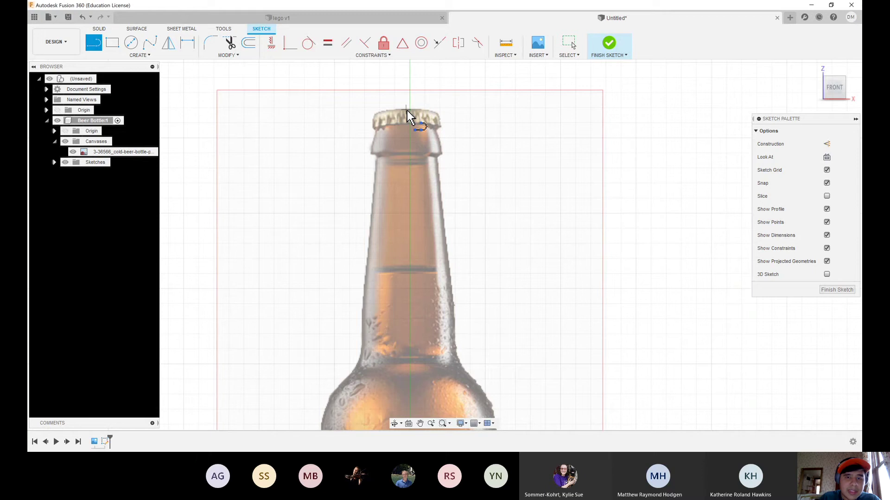
scroll(408, 114, "down", 4)
left_click(407, 112)
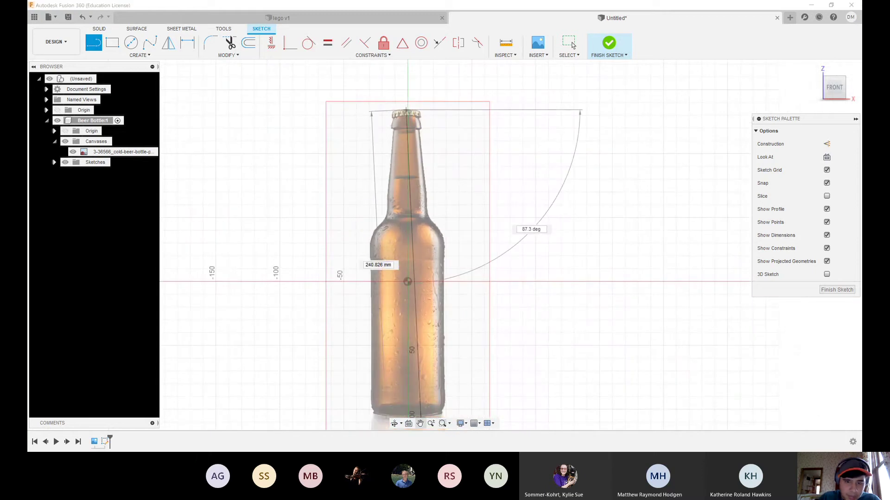
left_click(419, 424)
left_click_drag(420, 408, 419, 374)
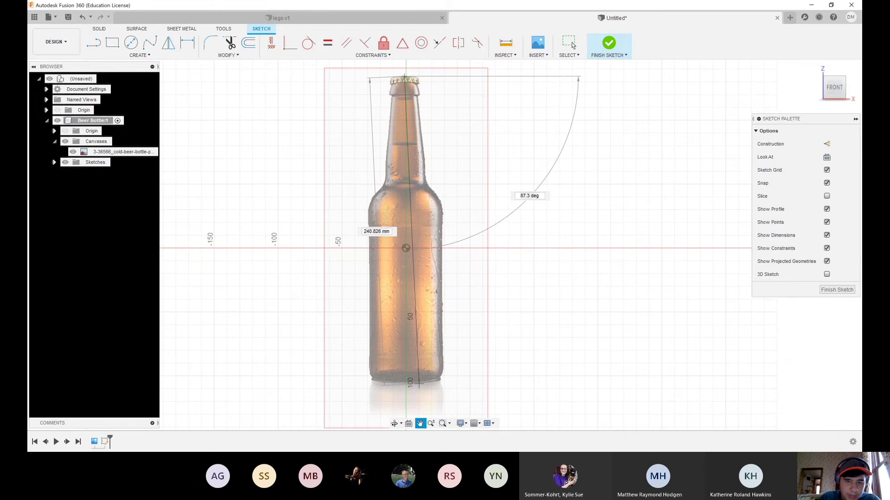
key("Escape")
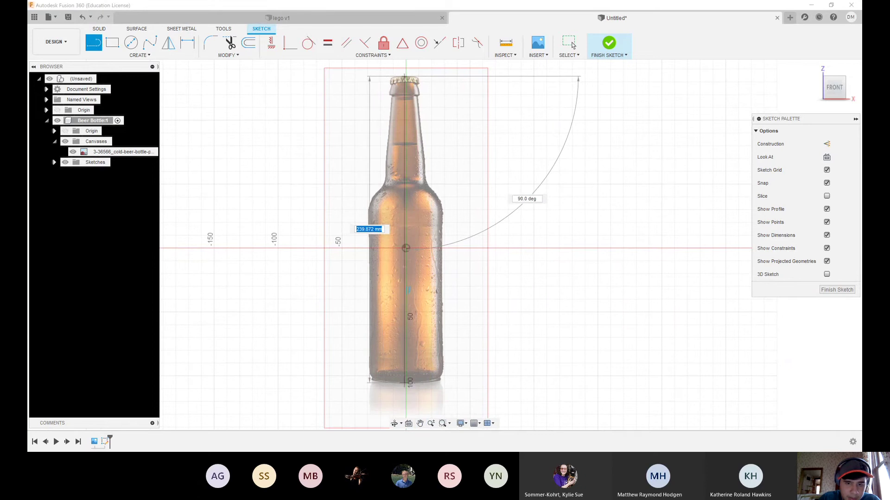
left_click(406, 382)
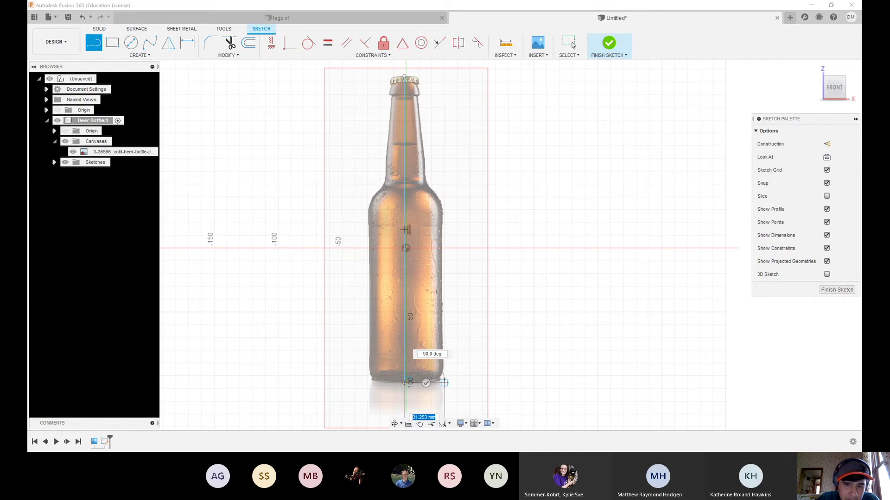
- Continue with a horizontal base line about 31 mm long and a vertical line about 125 mm up the bottle's right side
left_click(443, 383)
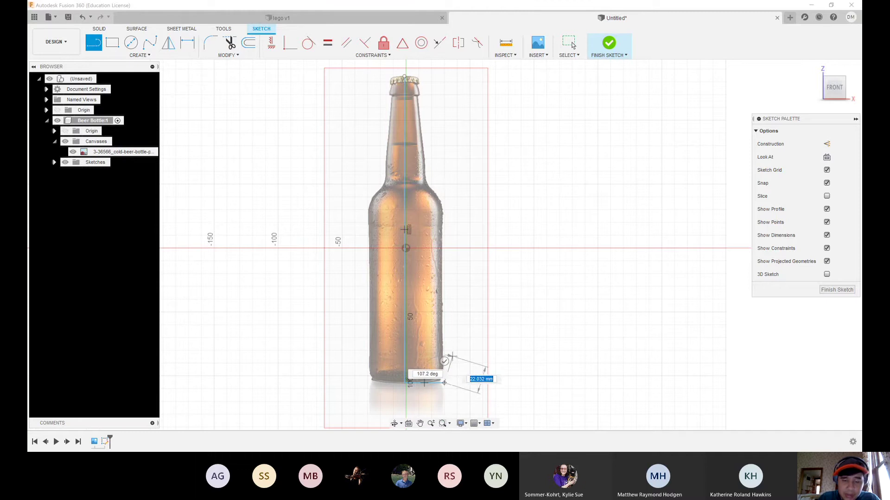
left_click(444, 382)
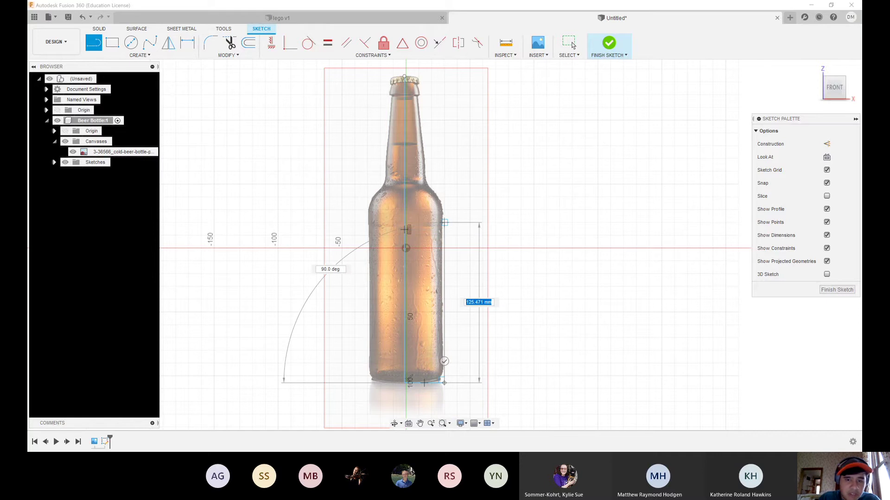
left_click(444, 223)
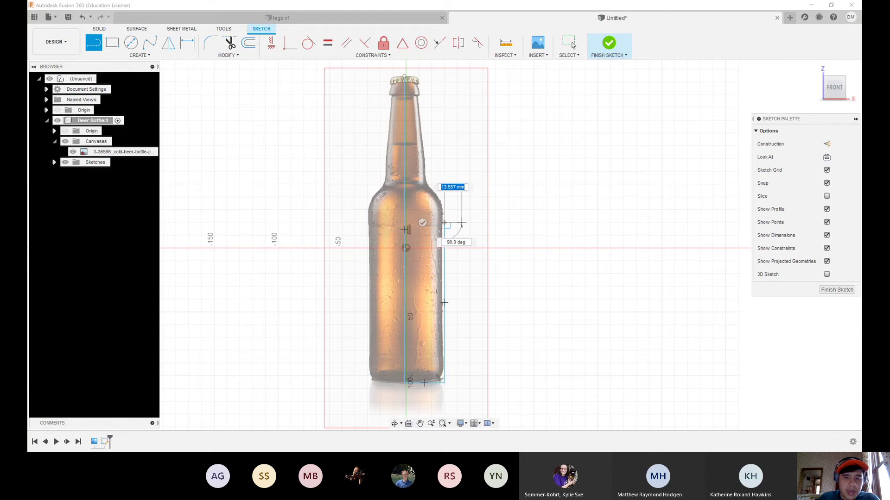
key("Escape")
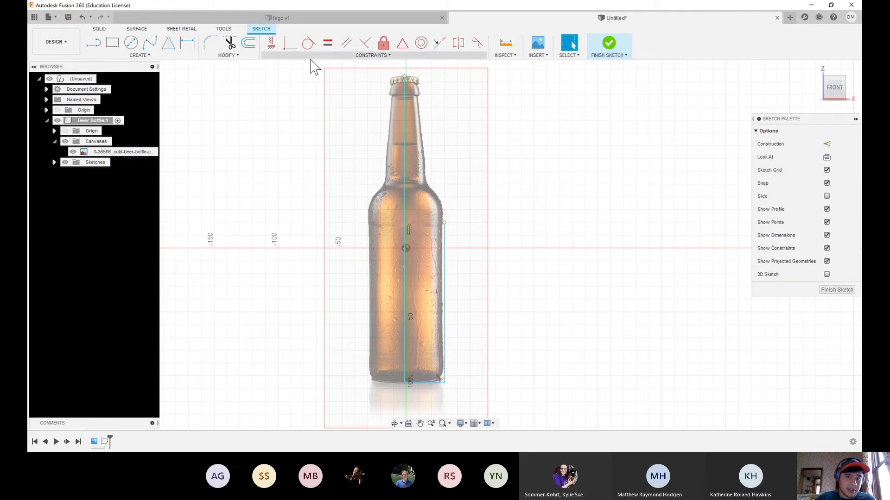
- Place sketch points along the bottle's right shoulder contour, from above the side line up to the start of the neck
left_click(150, 56)
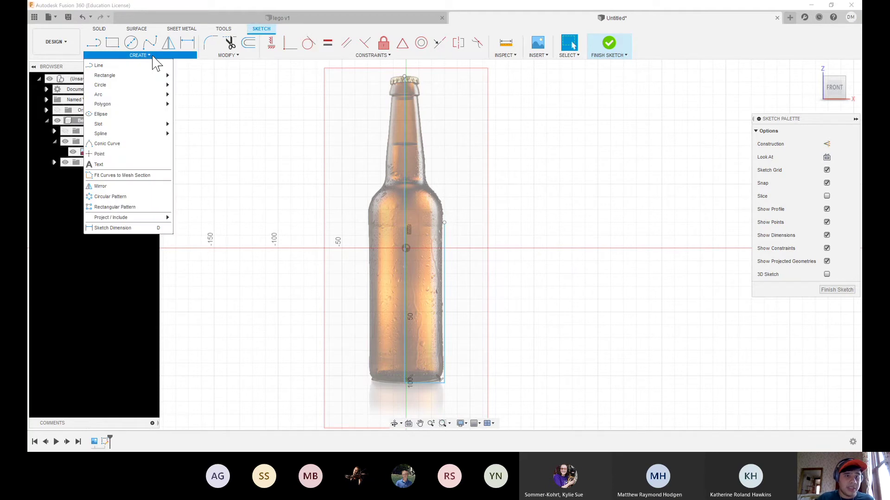
left_click(104, 155)
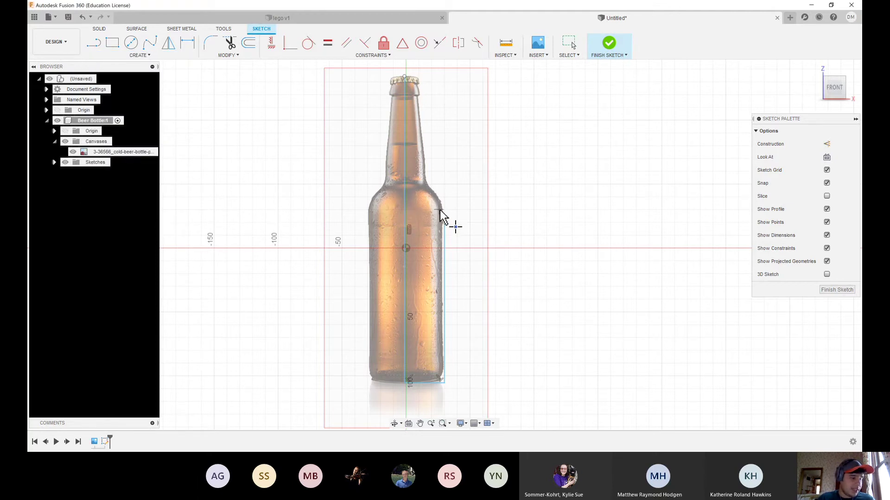
scroll(442, 218, "up", 4)
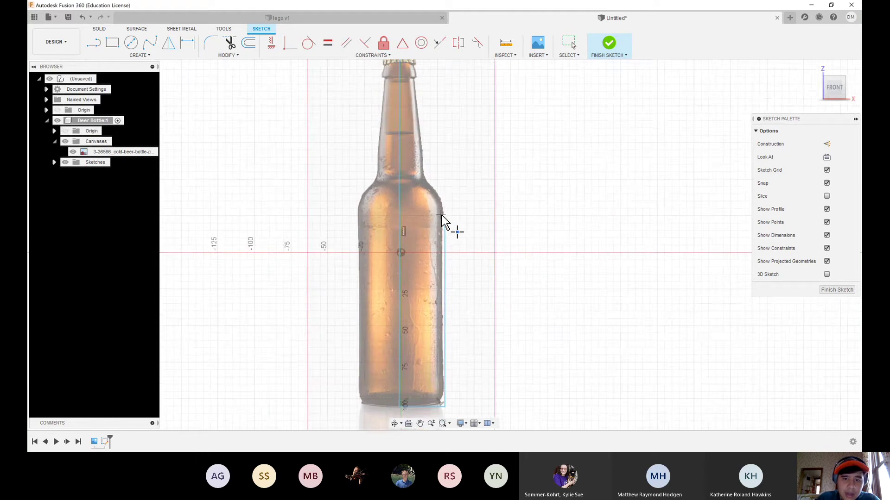
scroll(443, 214, "up", 2)
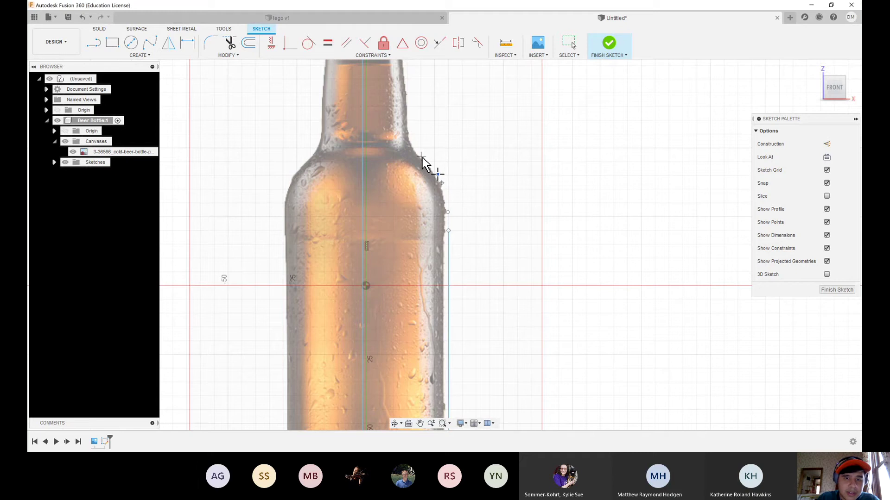
left_click(407, 126)
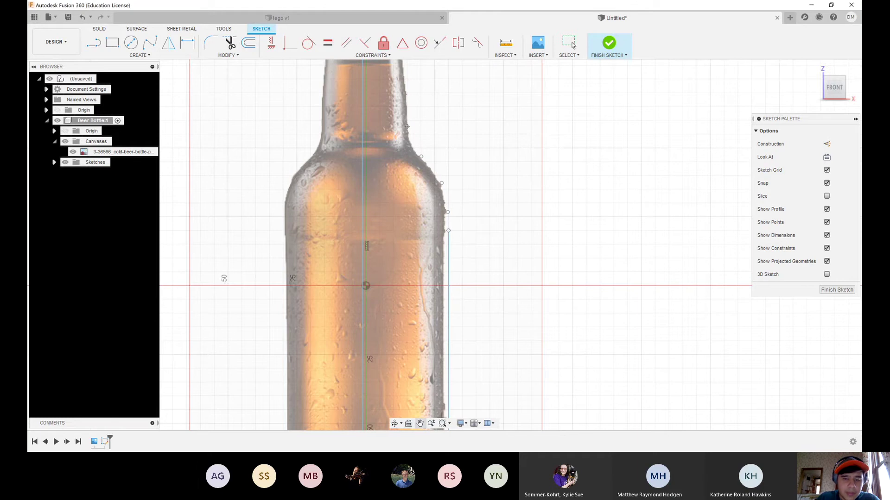
- Place four more sketch points along the right edge of the neck, ending just below the lip
left_click(420, 423)
left_click_drag(420, 408, 436, 457)
scroll(423, 177, "down", 2)
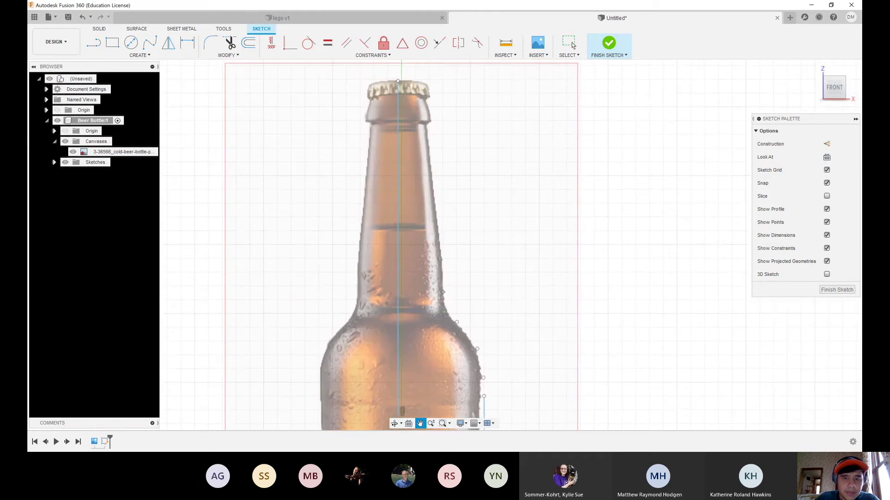
scroll(439, 308, "down", 1)
scroll(439, 308, "up", 4)
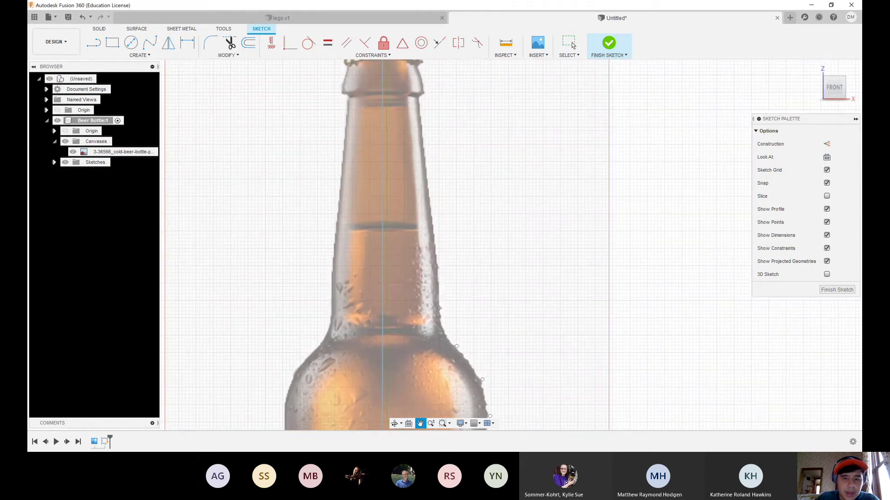
key("Escape")
left_click(439, 261)
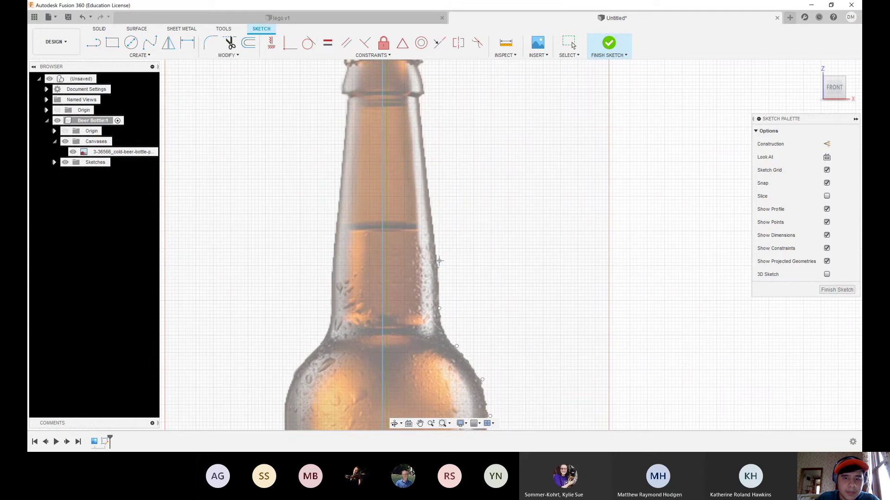
left_click(431, 210)
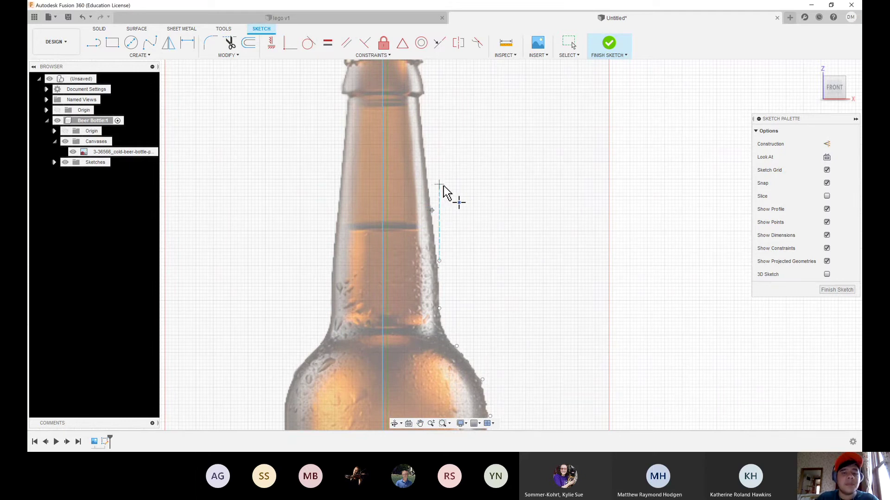
left_click(424, 158)
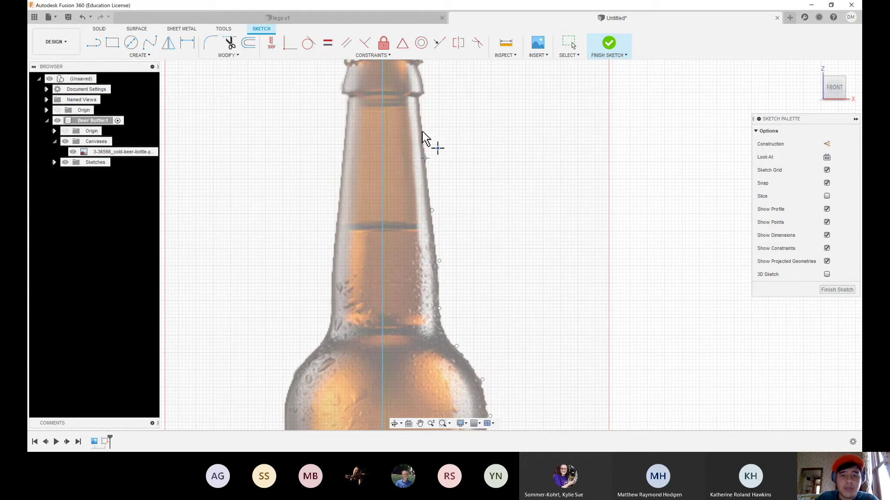
left_click(417, 99)
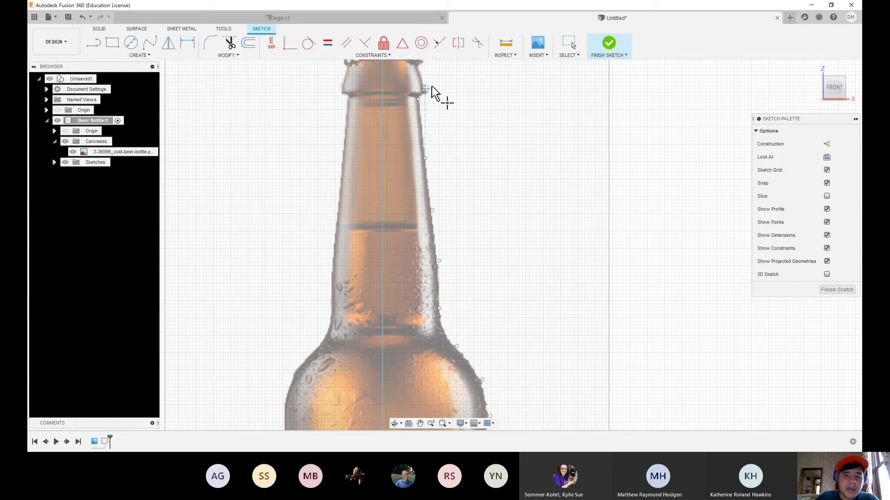
- Place sketch points at the lip's outer edge, just under the cap, and on the cap's right side and upper right corner
left_click(425, 93)
left_click(419, 424)
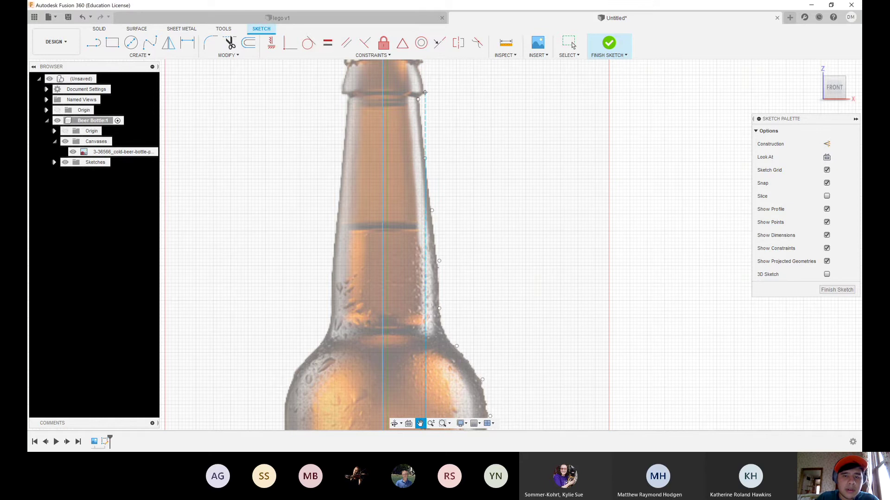
left_click_drag(447, 86, 450, 179)
key("Escape")
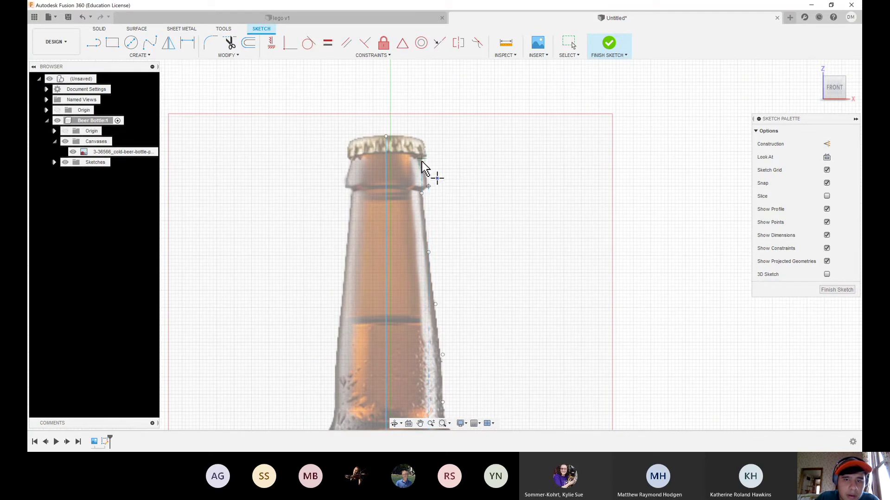
left_click(421, 158)
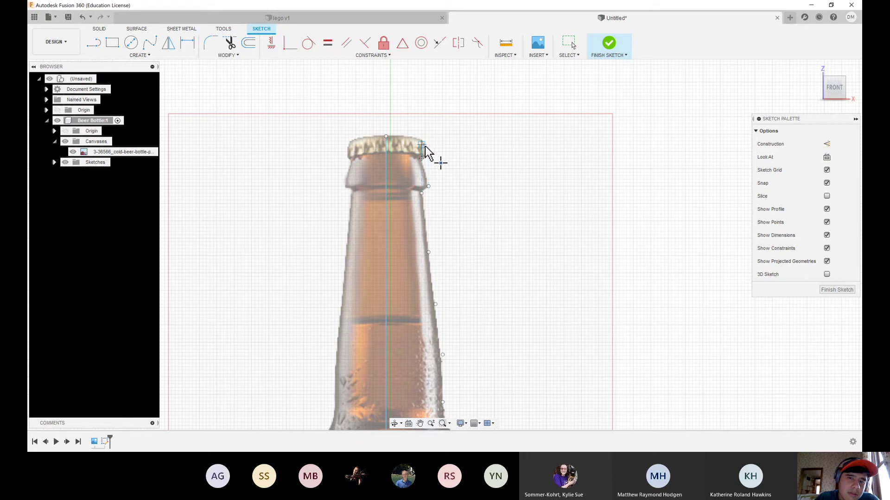
scroll(436, 157, "down", 2)
scroll(431, 155, "up", 3)
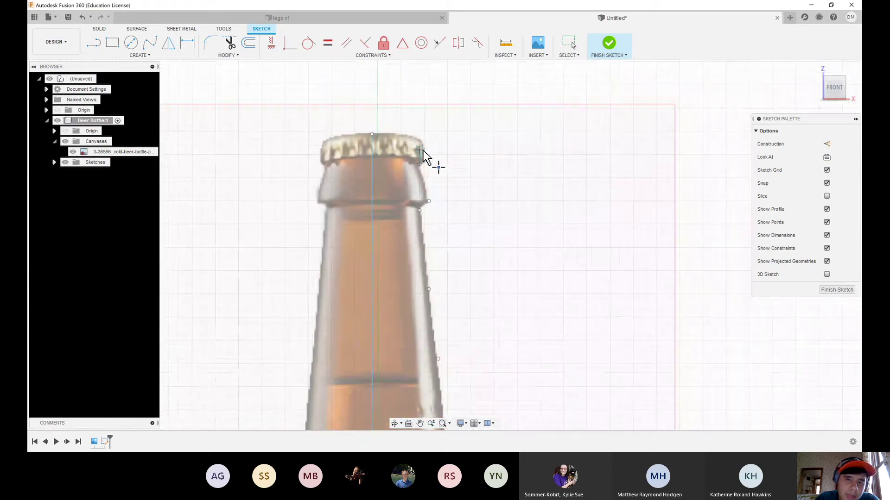
scroll(424, 150, "up", 2)
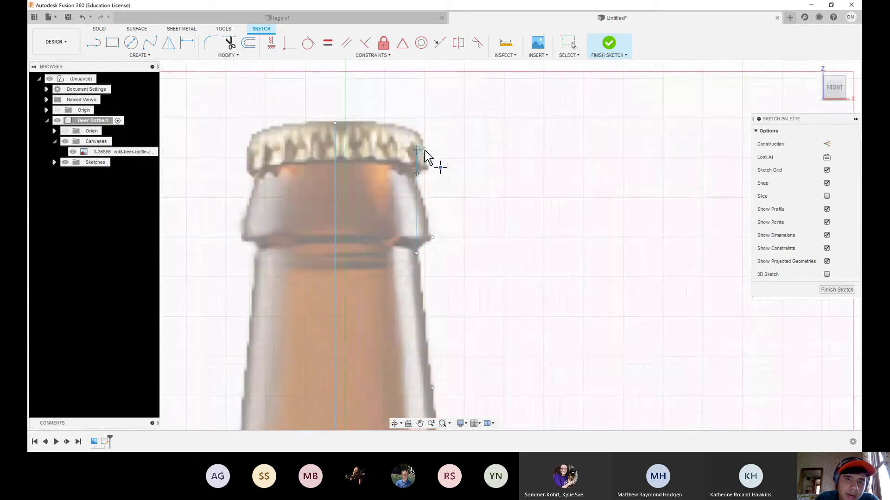
scroll(425, 153, "up", 1)
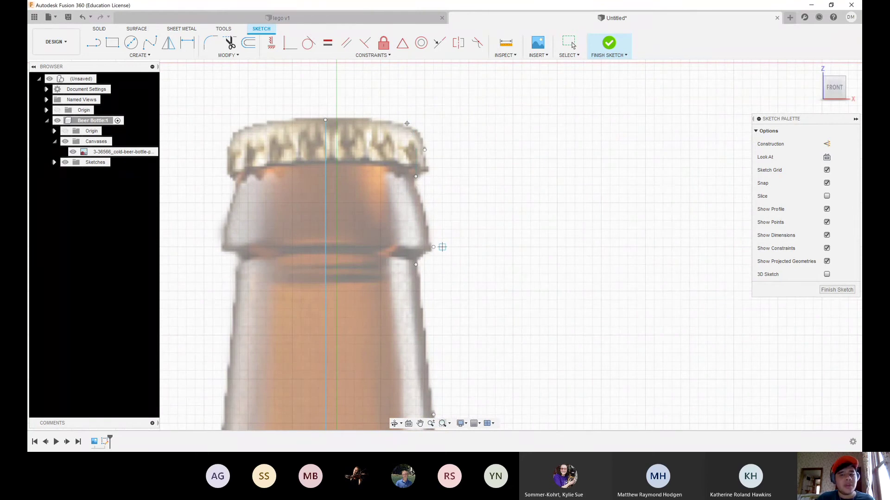
- Start a fit point spline at the upper end of the right side line and run it through the shoulder points to the neck's base
scroll(442, 247, "down", 5)
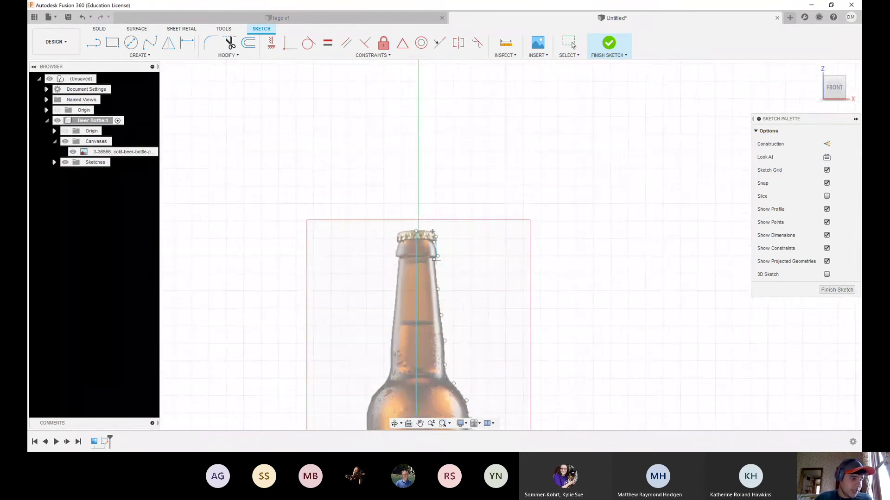
scroll(435, 260, "down", 2)
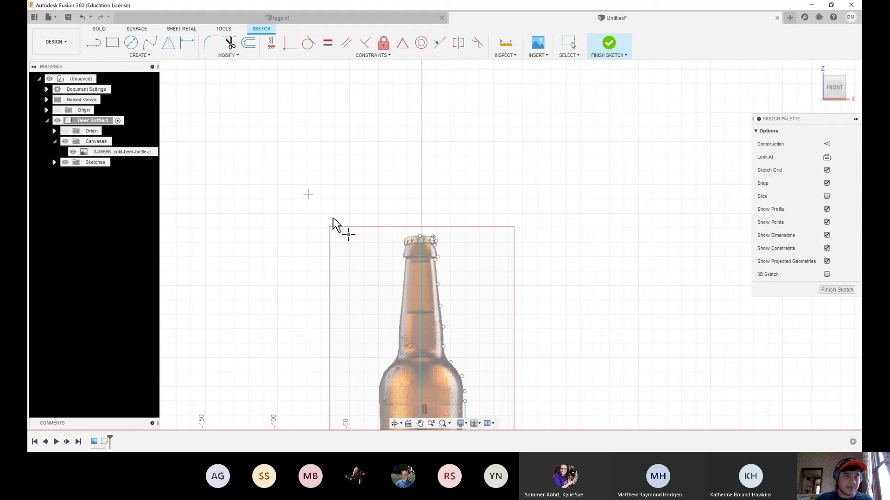
left_click(149, 56)
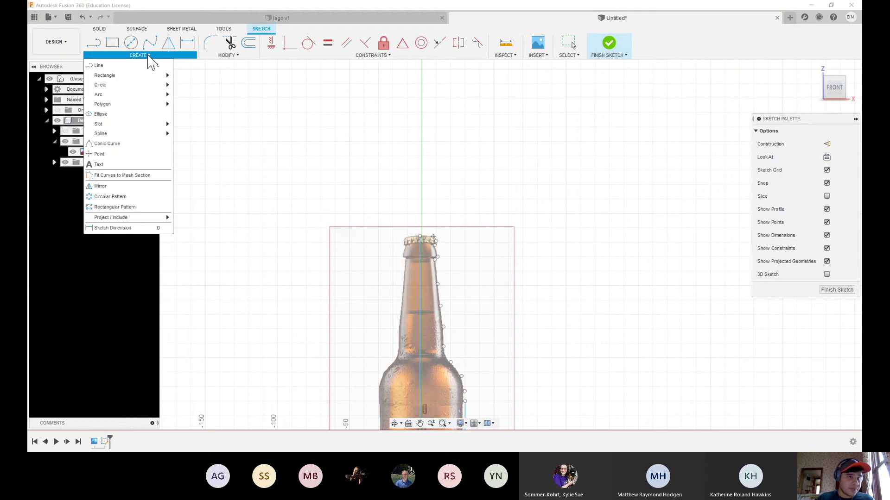
mouse_move(167, 135)
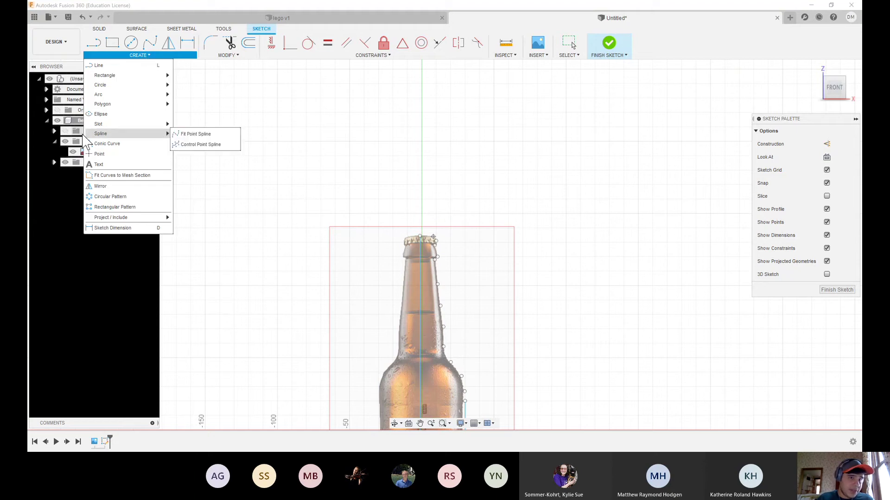
left_click(207, 136)
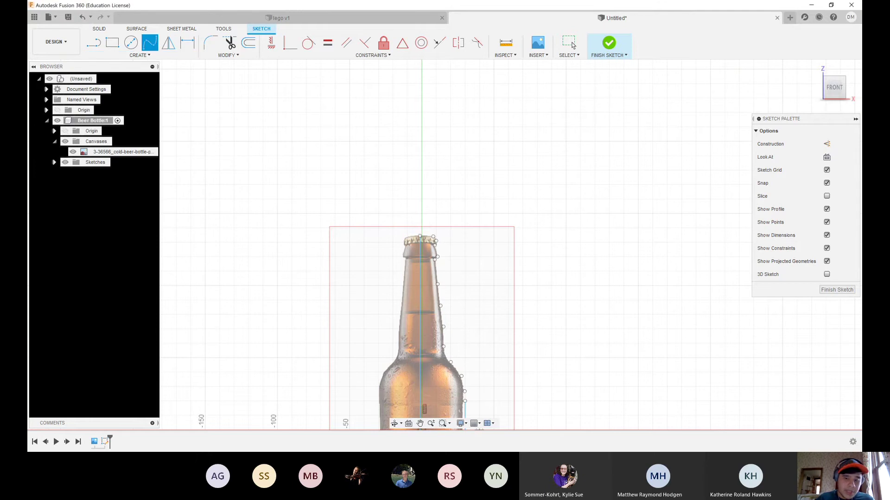
scroll(468, 402, "down", 2)
scroll(467, 399, "up", 5)
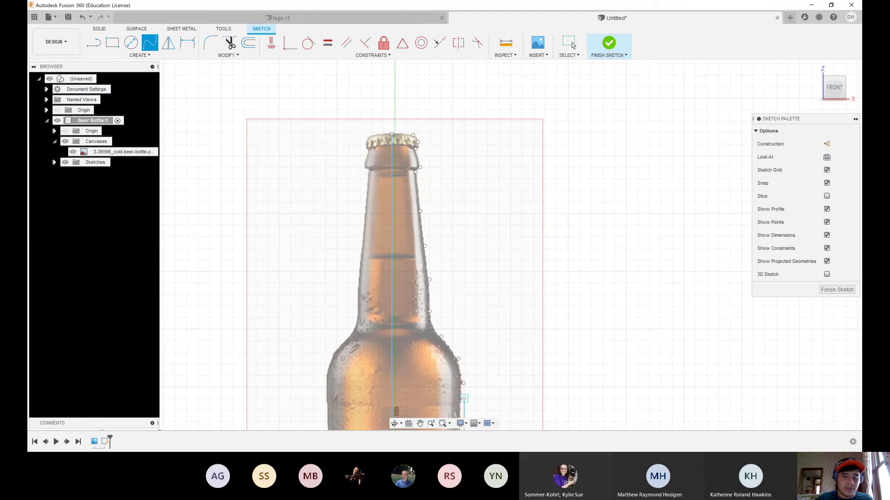
left_click(463, 398)
left_click(463, 384)
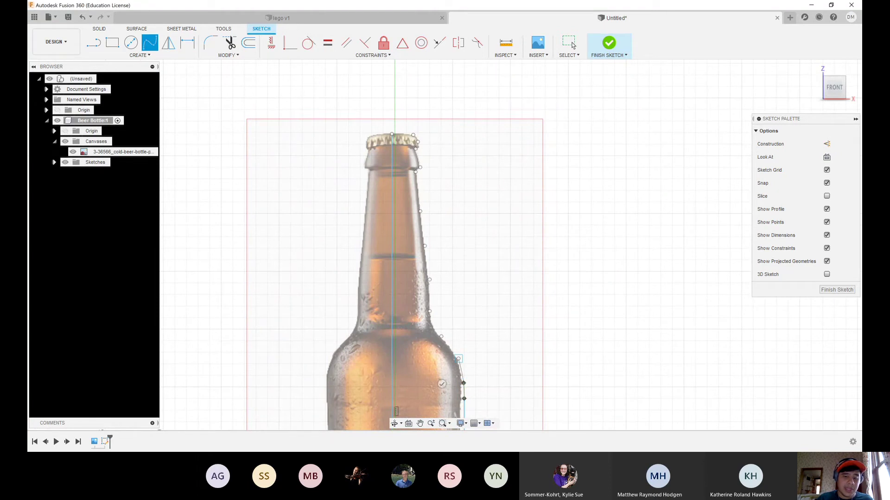
left_click(458, 359)
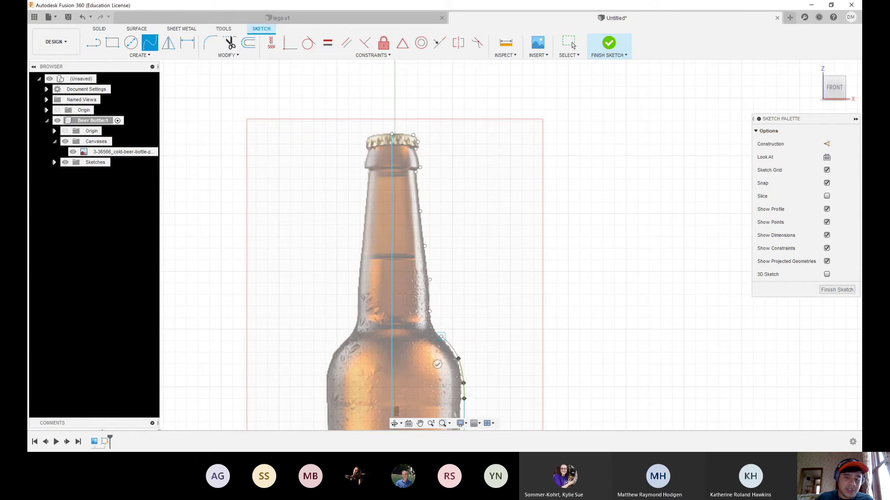
left_click(441, 337)
left_click(430, 311)
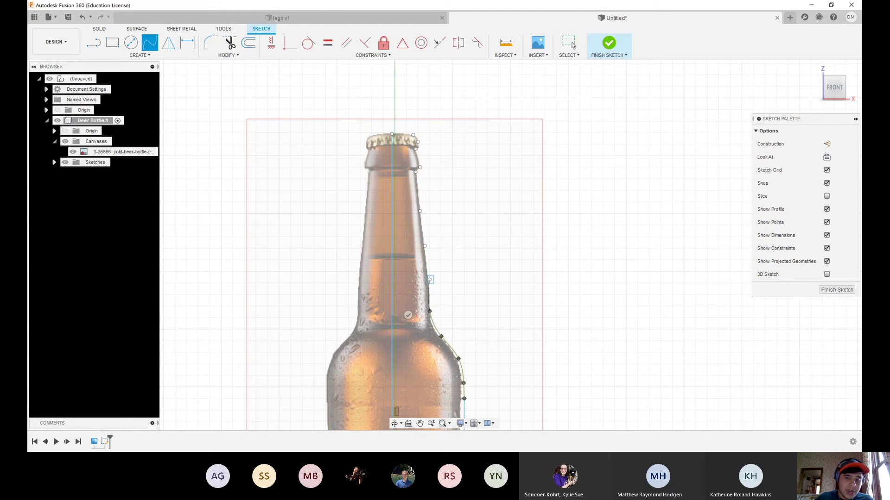
- Continue the spline through the neck, lip and cap points and finish it at the cap's upper right point
left_click(429, 280)
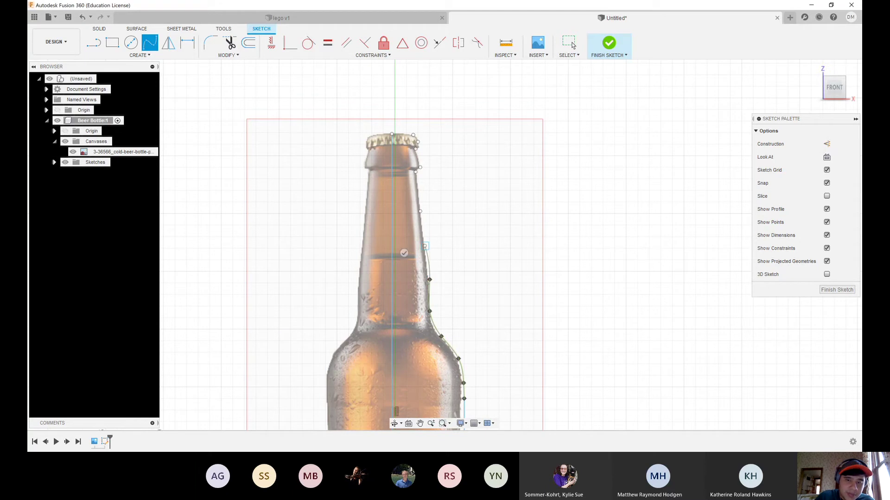
left_click(425, 246)
left_click(420, 212)
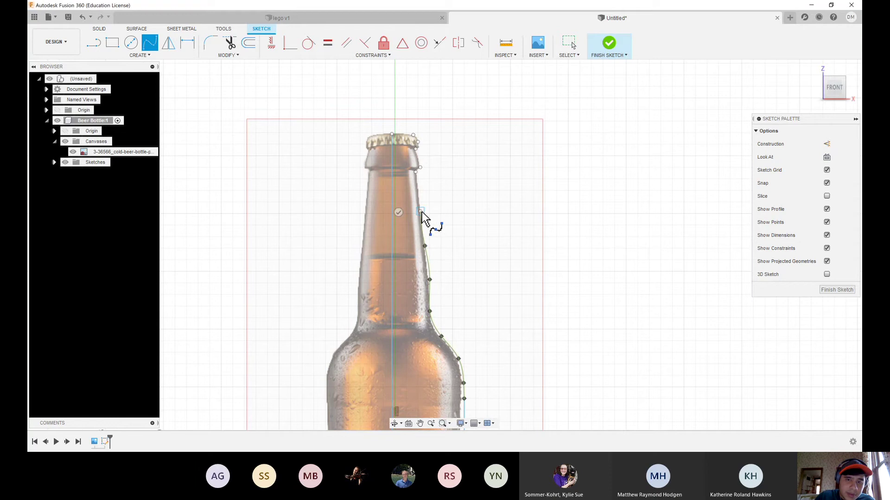
left_click(416, 173)
left_click(420, 166)
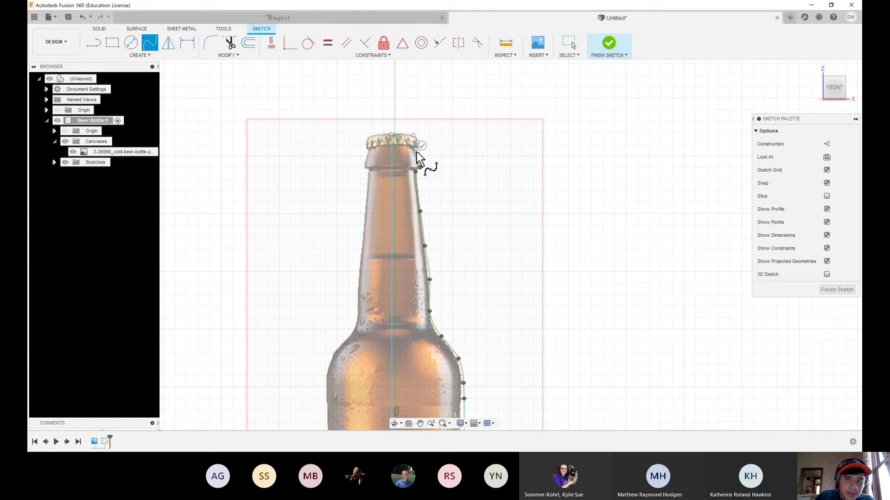
left_click(416, 149)
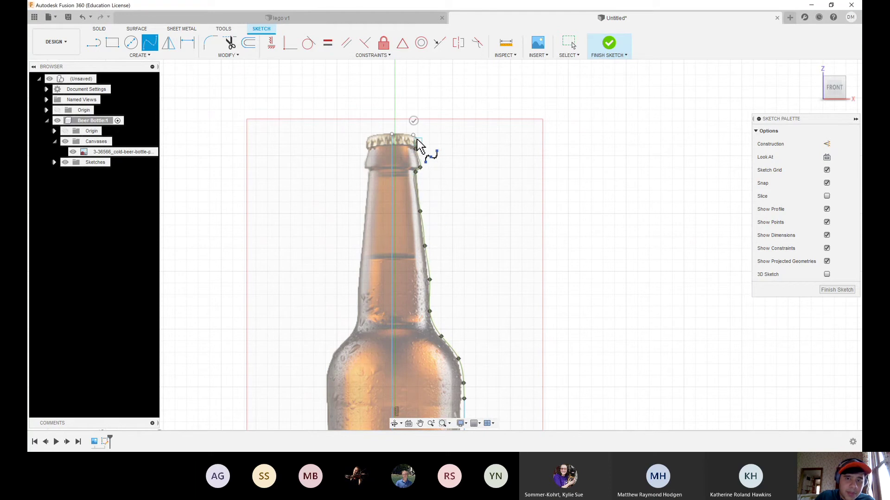
left_click(414, 136)
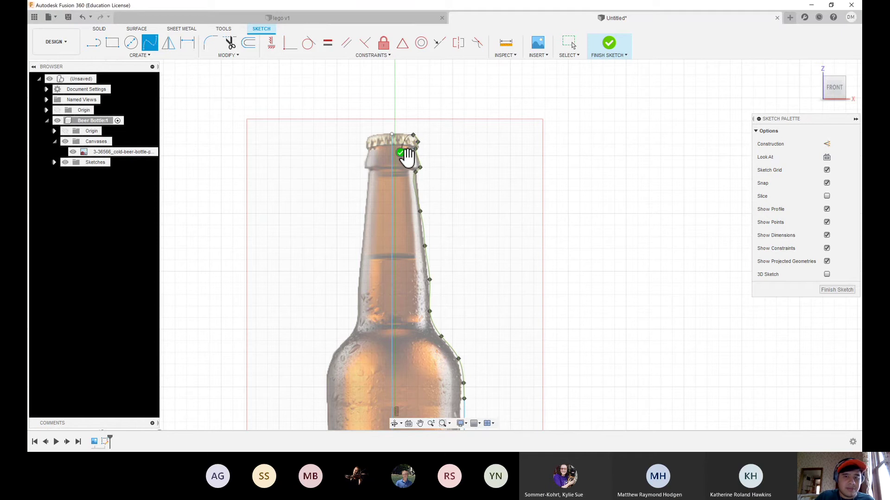
left_click(400, 153)
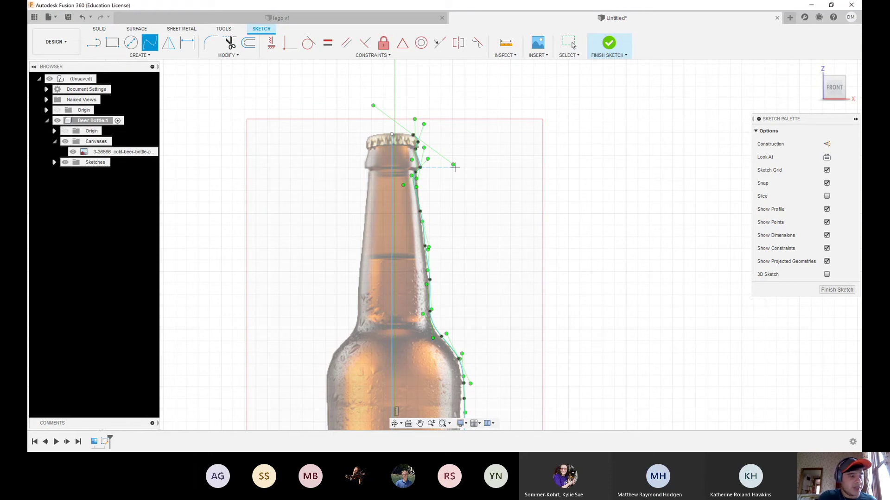
- Leave the spline command and shift the spline's fit point on the cap's right side slightly outward and down
scroll(424, 149, "down", 2)
scroll(422, 146, "up", 5)
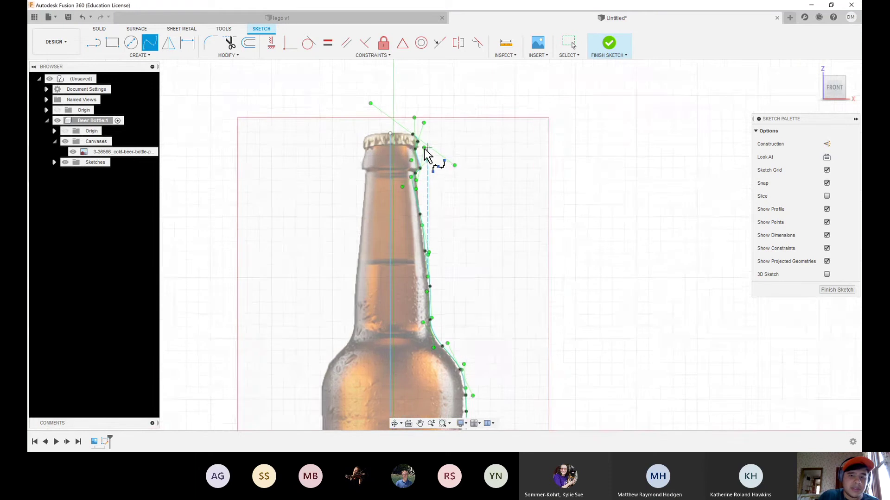
scroll(416, 141, "up", 4)
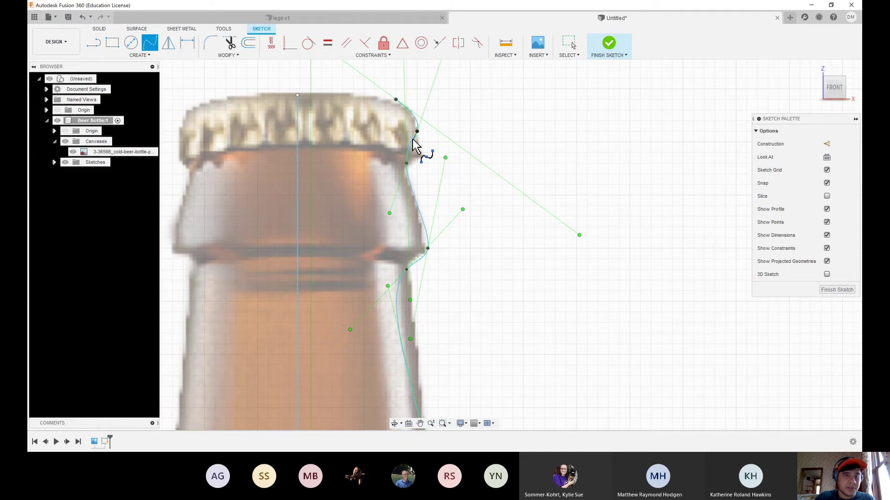
key("Escape")
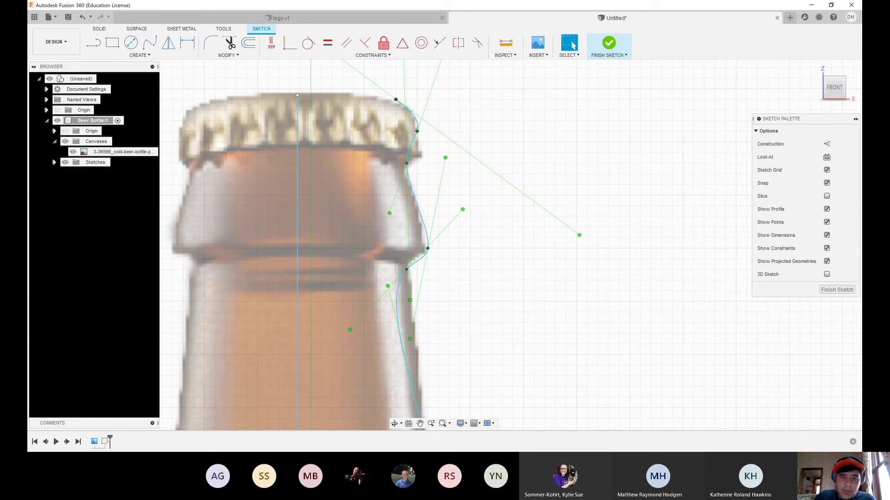
left_click(418, 132)
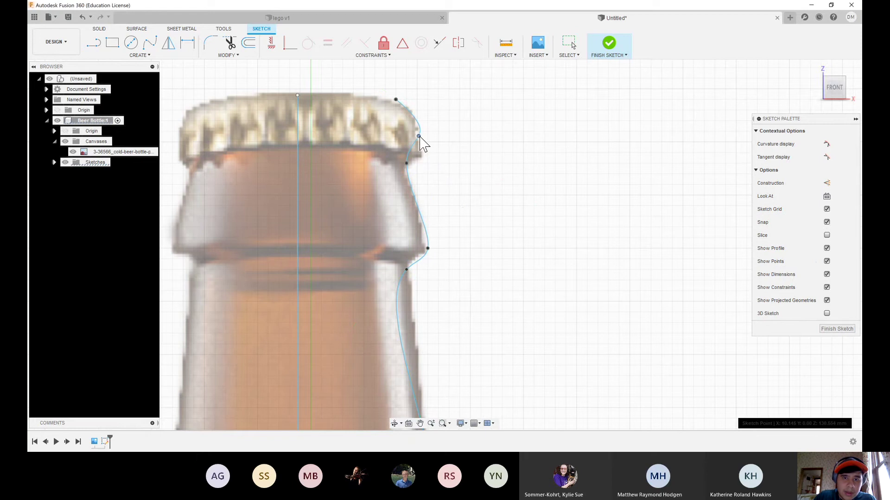
left_click_drag(416, 131, 419, 135)
left_click(397, 100)
key("m")
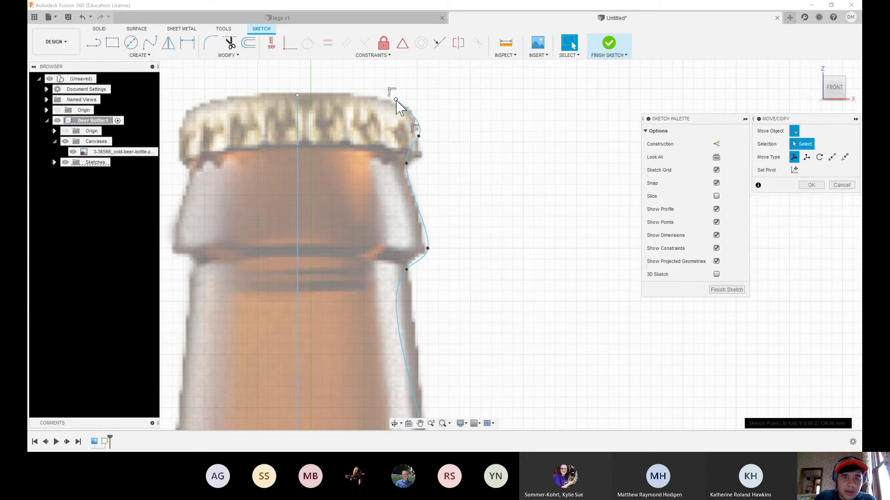
left_click(406, 163)
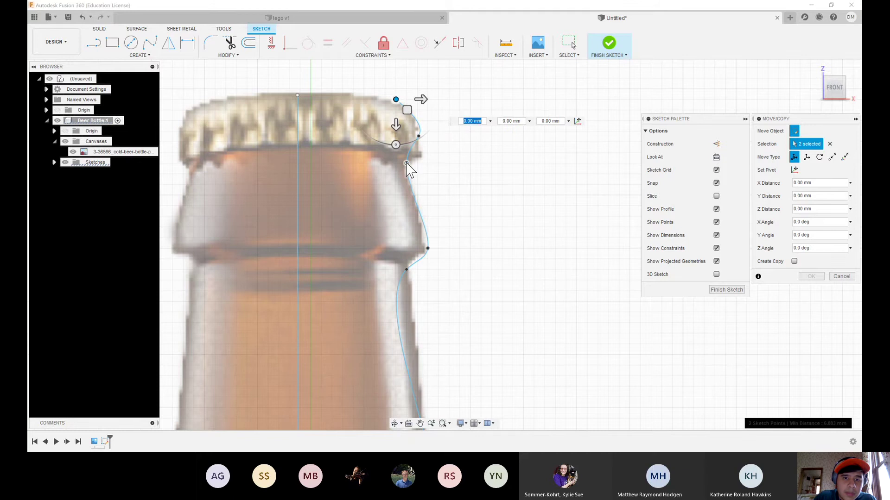
left_click(406, 163)
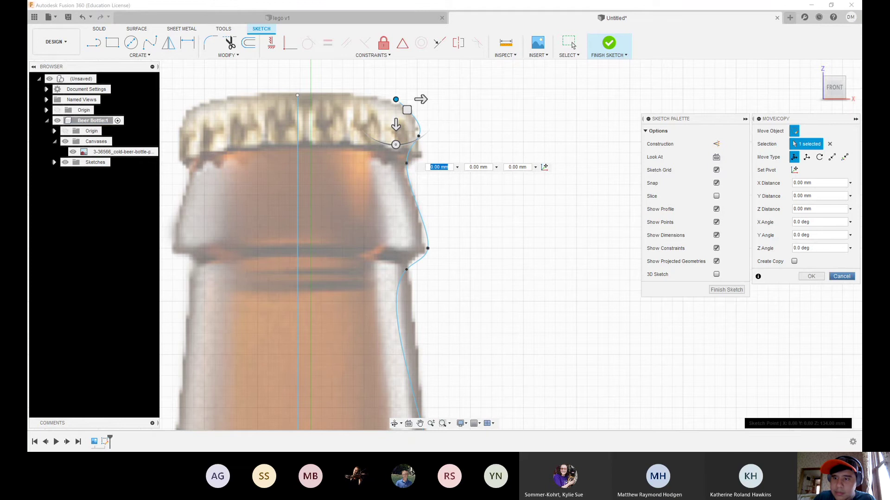
left_click(841, 276)
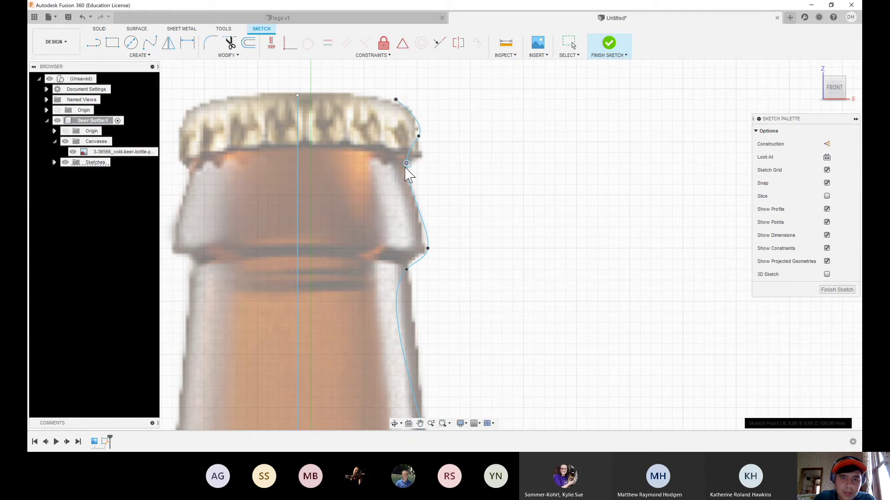
- Reposition the spline's fit points under the cap and below the lip, and steepen the lower one's tangent handle to follow the neck edge
left_click_drag(405, 168, 409, 171)
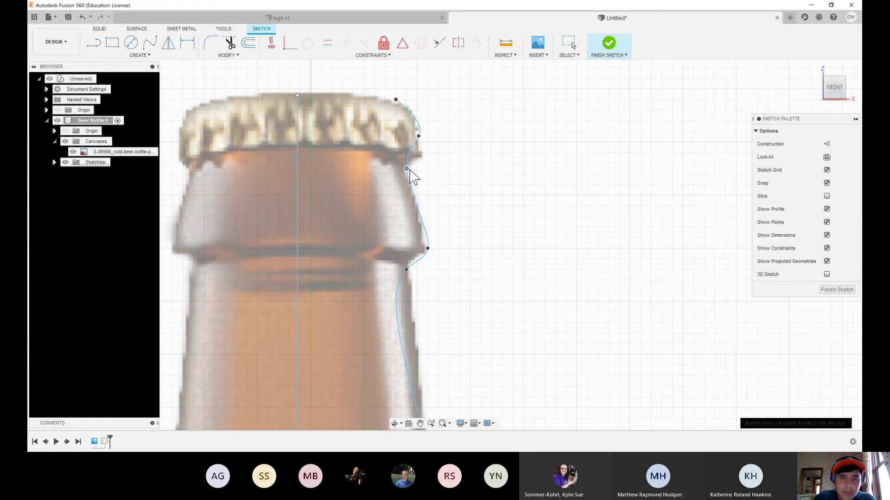
key("Escape")
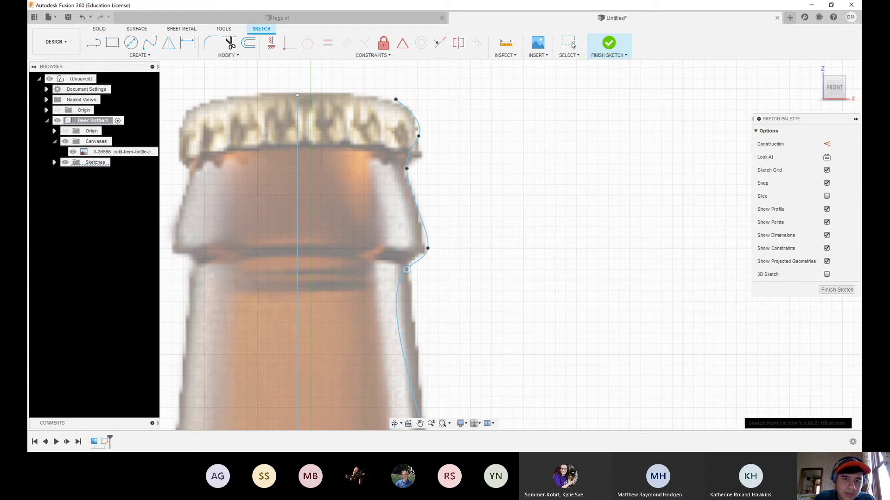
left_click_drag(406, 269, 410, 269)
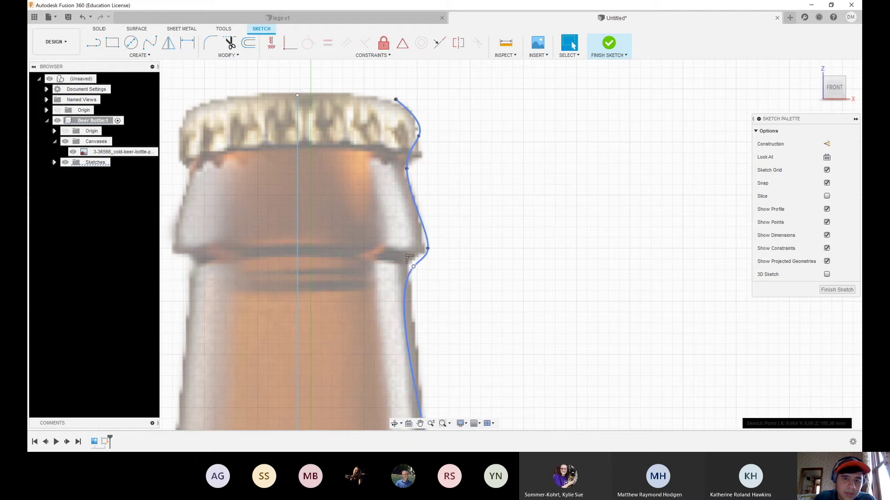
left_click(413, 266)
left_click_drag(463, 206, 431, 204)
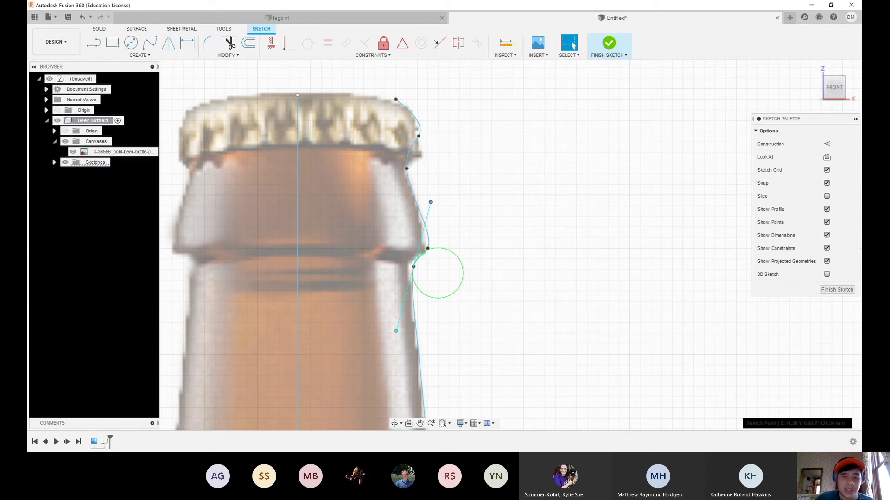
- Move the spline's fit point on the lower neck slightly inward so the curve follows the bottle's edge
scroll(451, 248, "down", 5)
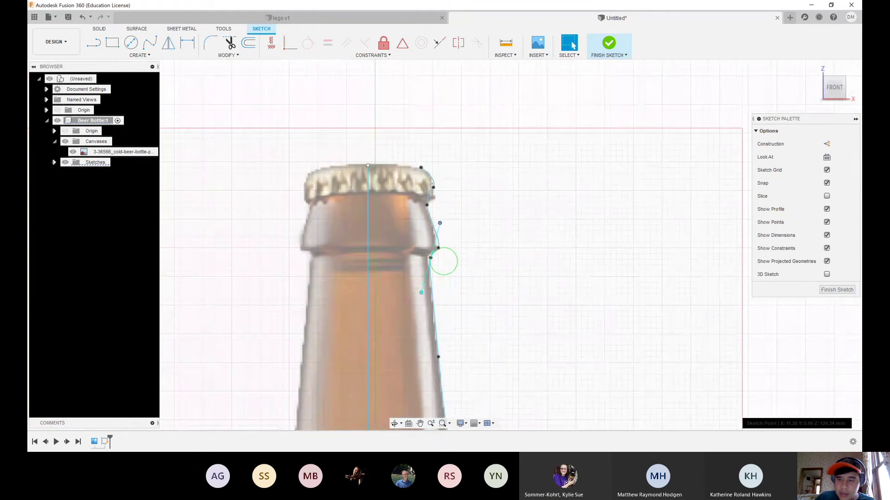
left_click(419, 423)
left_click_drag(420, 417, 402, 146)
left_click(573, 44)
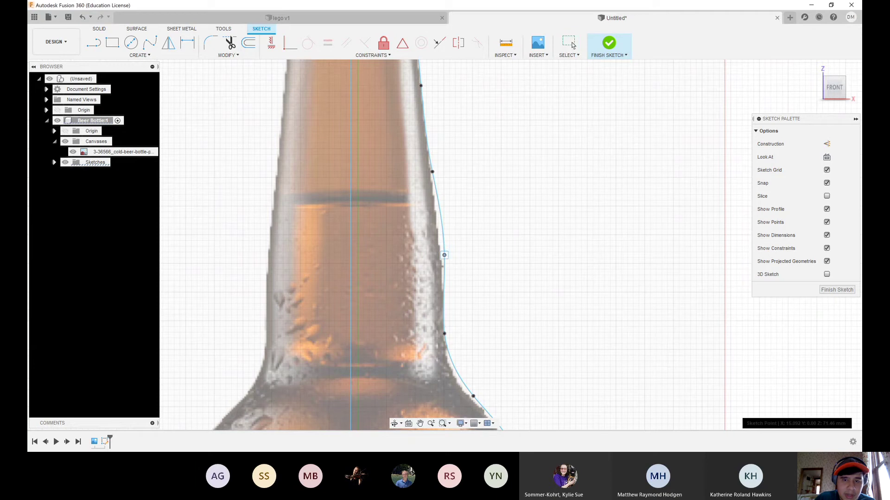
left_click_drag(437, 245, 434, 246)
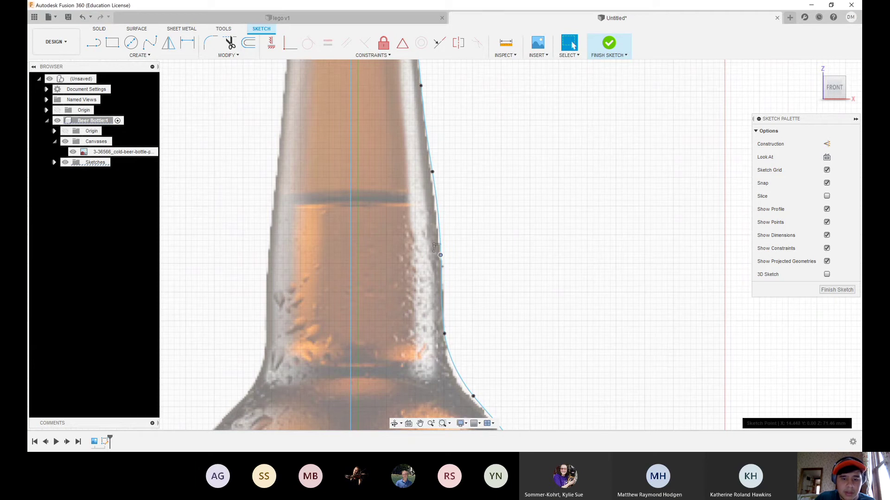
- Raise the spline's end point on the cap so it sits about level with the top of the centre line
left_click(420, 423)
left_click_drag(524, 369, 440, 126)
scroll(439, 126, "up", 3)
scroll(439, 126, "down", 6)
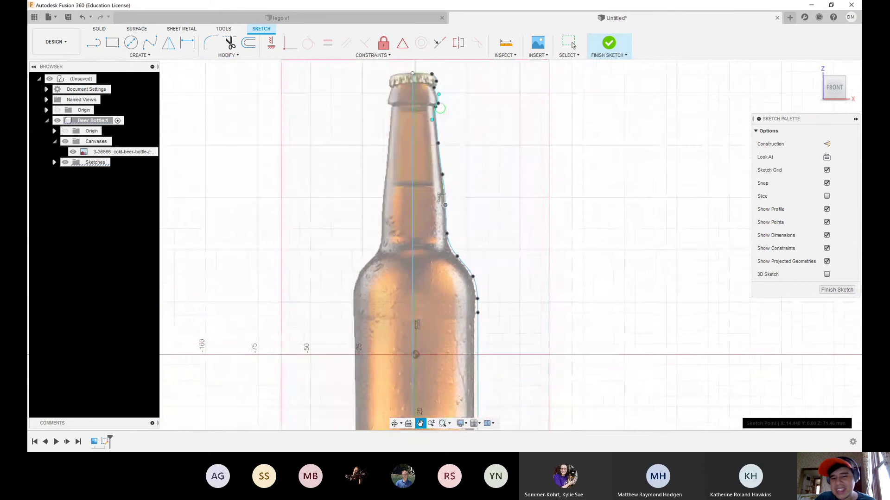
scroll(507, 315, "down", 2)
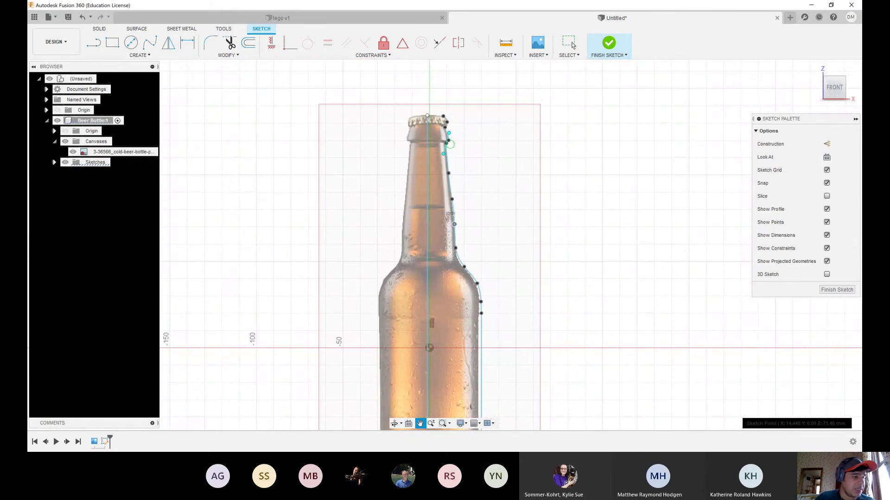
left_click_drag(433, 231, 452, 196)
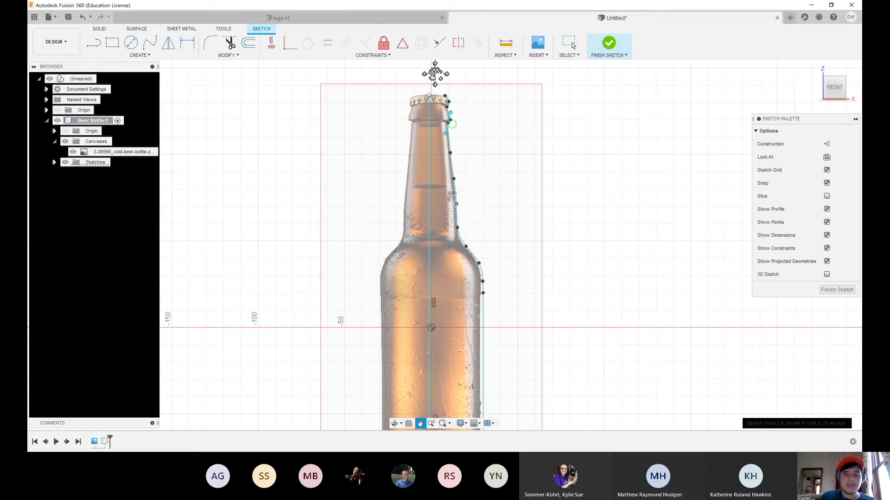
scroll(450, 195, "down", 5)
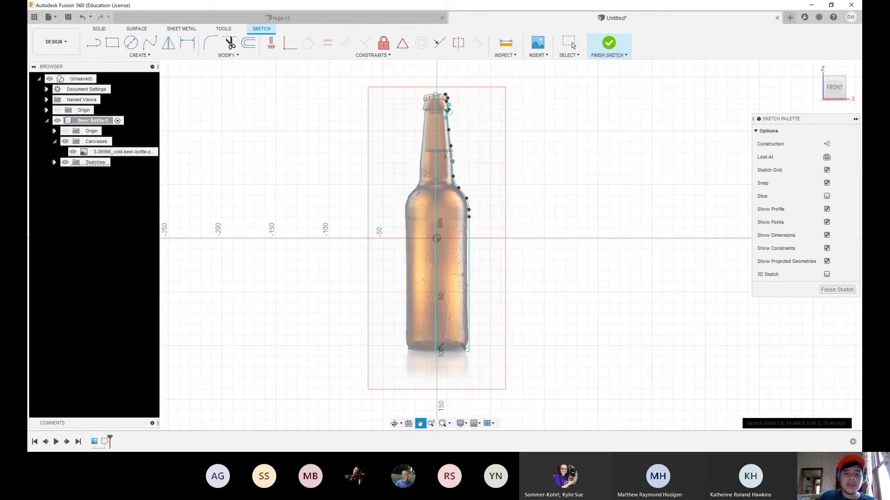
scroll(446, 153, "up", 3)
scroll(446, 99, "up", 8)
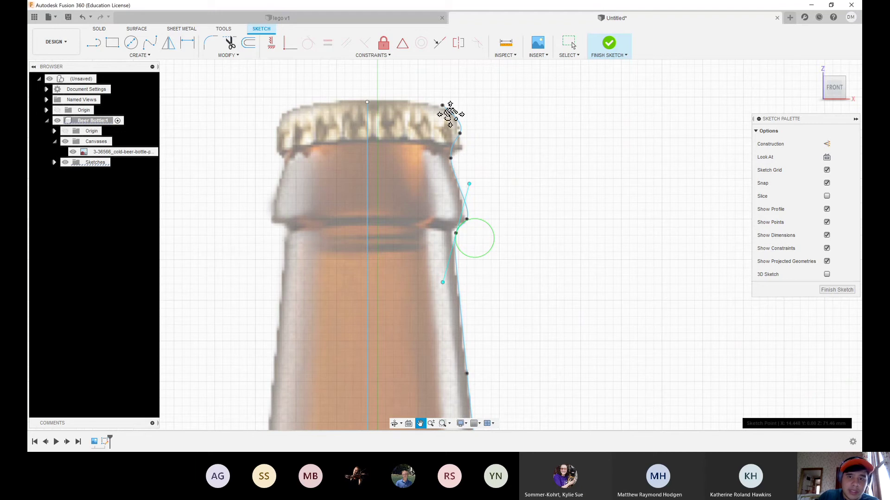
key("Escape")
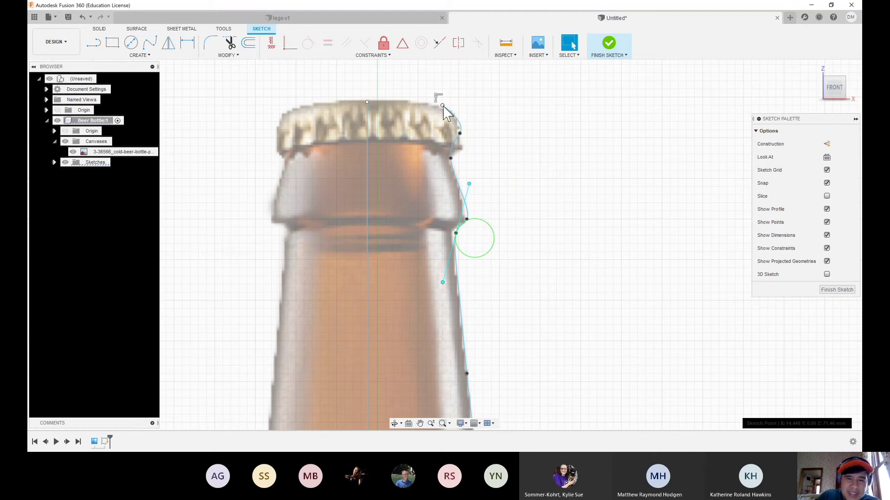
scroll(445, 111, "up", 5)
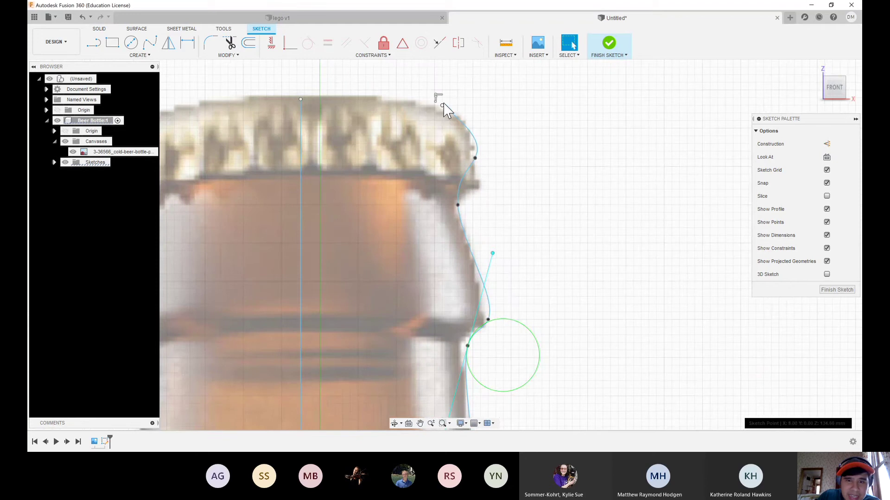
left_click_drag(443, 107, 443, 103)
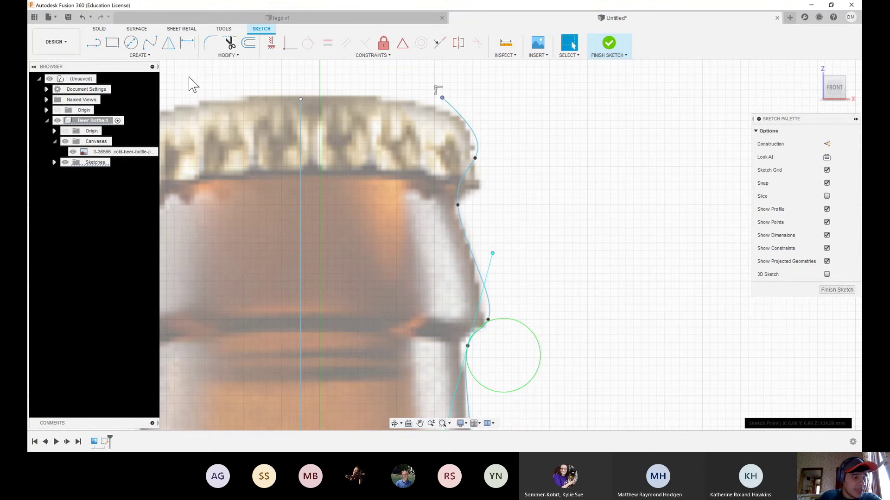
- Close the half profile with a line from the top of the centre line to the spline's end point on the cap
left_click(98, 46)
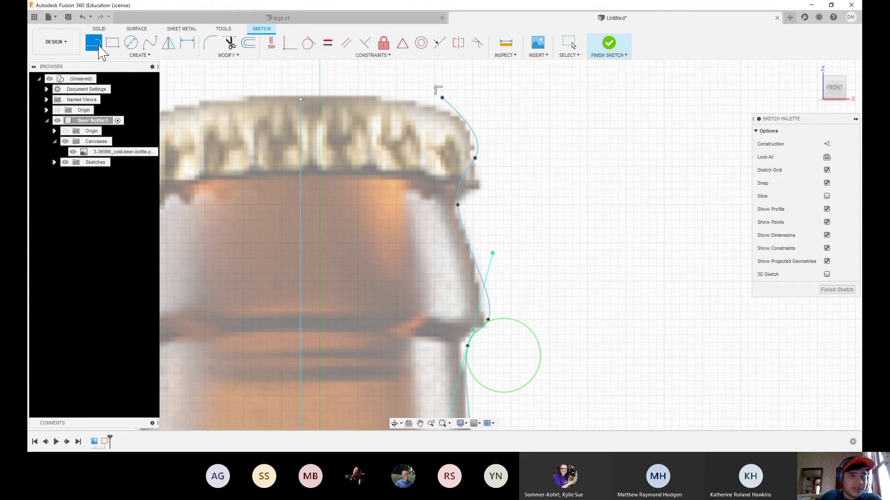
left_click(301, 100)
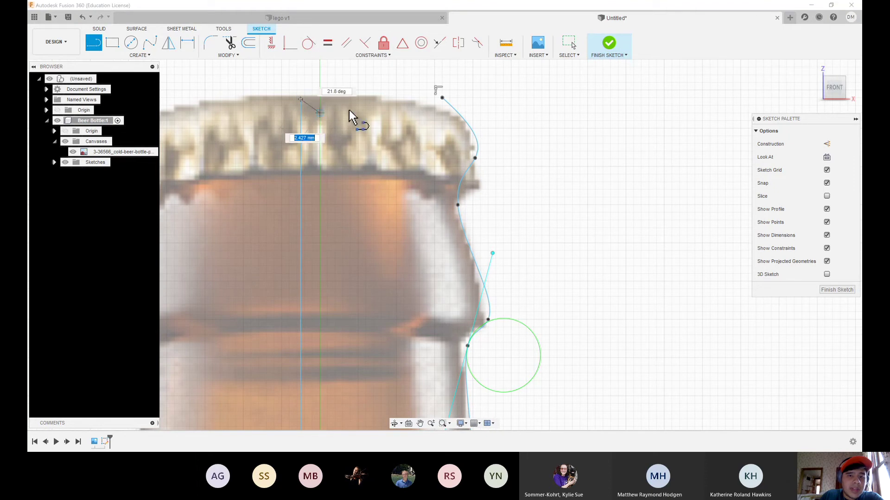
left_click(442, 98)
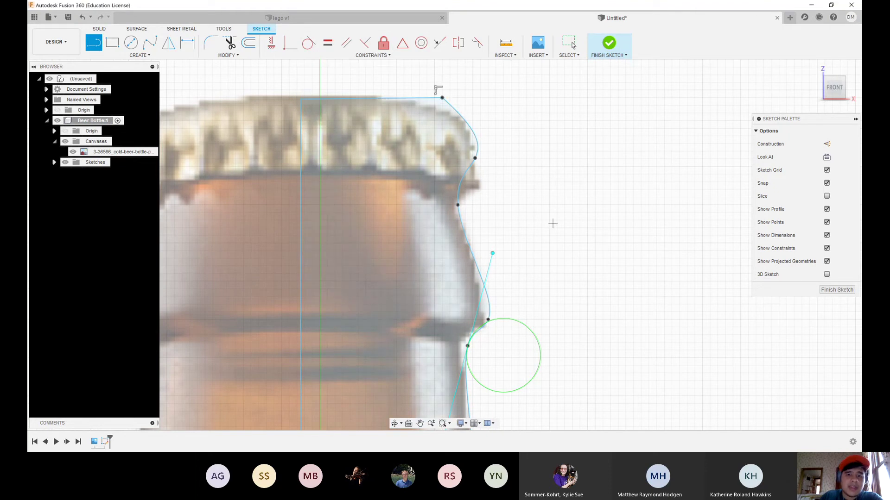
scroll(478, 238, "down", 8)
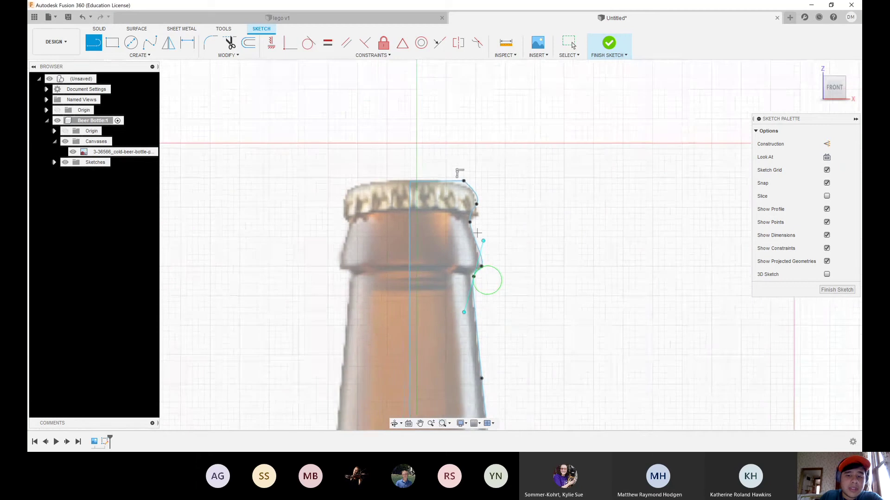
scroll(484, 267, "down", 5)
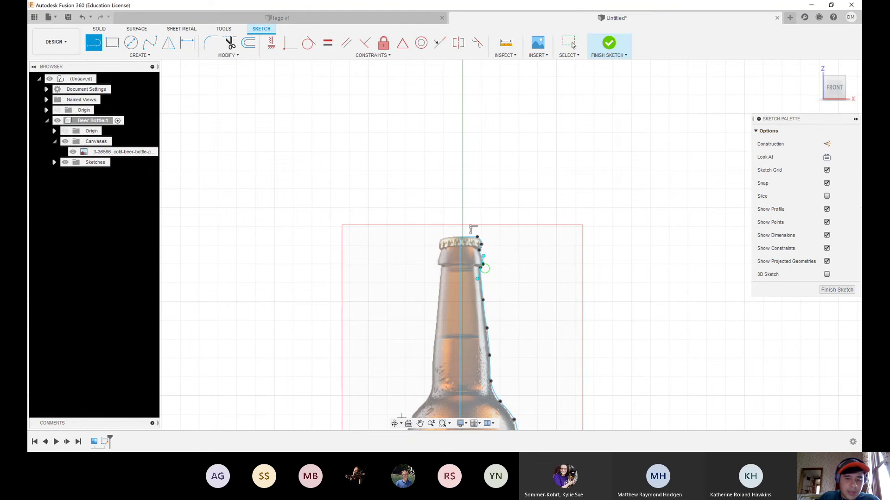
- Try to revolve the half profile 360 degrees about the bottle's outer side line, and undo it
left_click(420, 424)
mouse_move(427, 427)
left_mouse_down()
mouse_move(387, 320)
mouse_move(378, 243)
left_mouse_up()
scroll(398, 274, "down", 2)
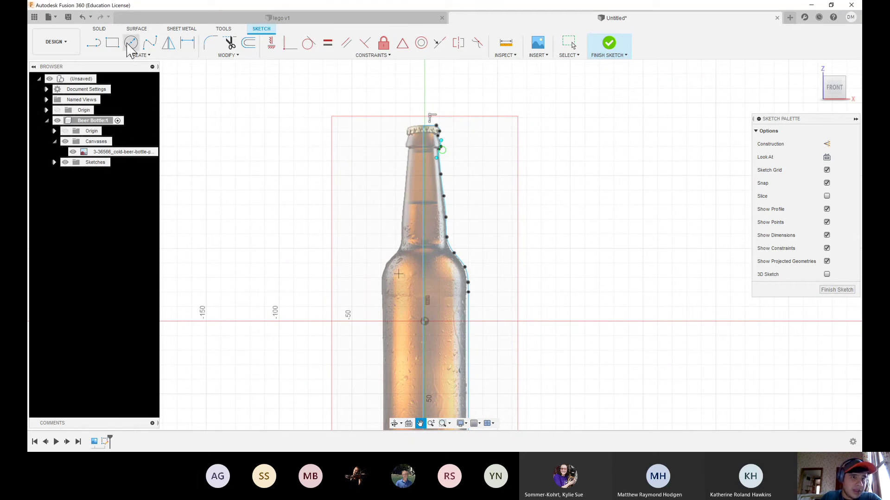
left_click(103, 29)
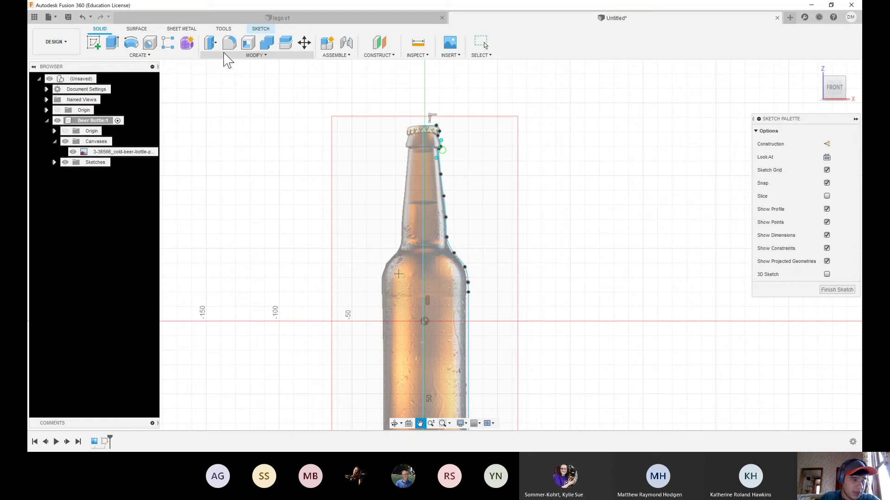
left_click(156, 57)
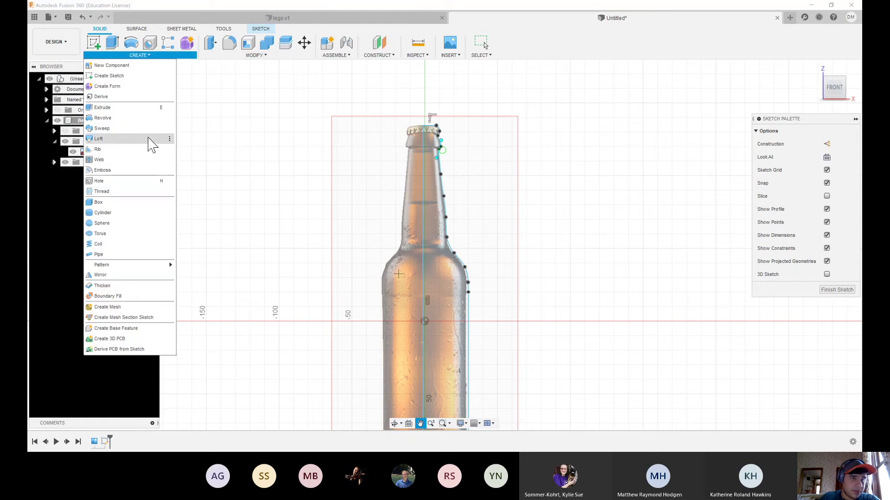
left_click(117, 120)
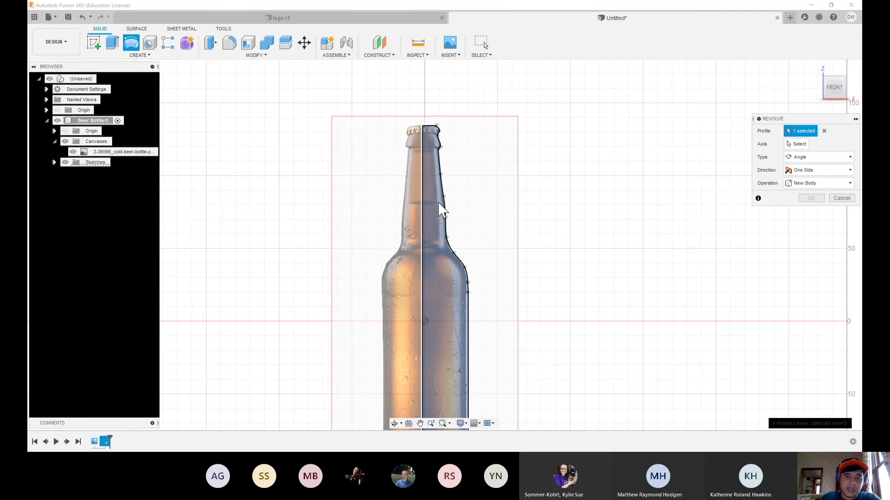
left_click(441, 209)
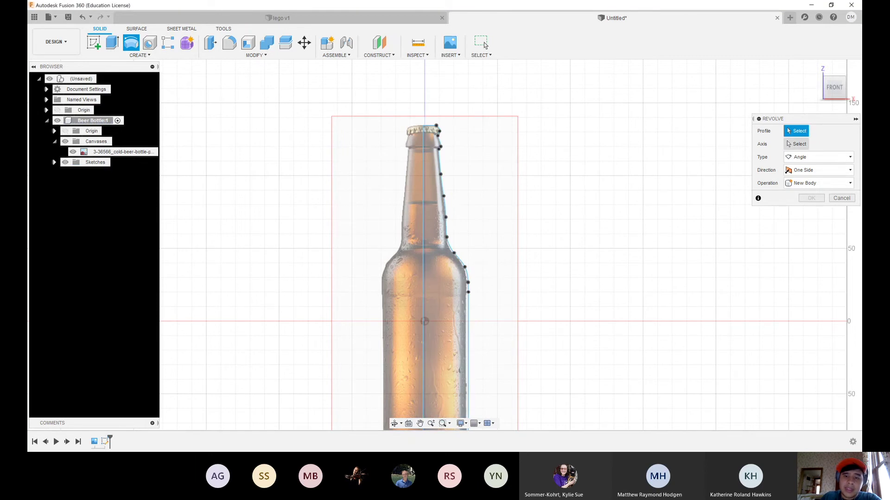
left_click(796, 144)
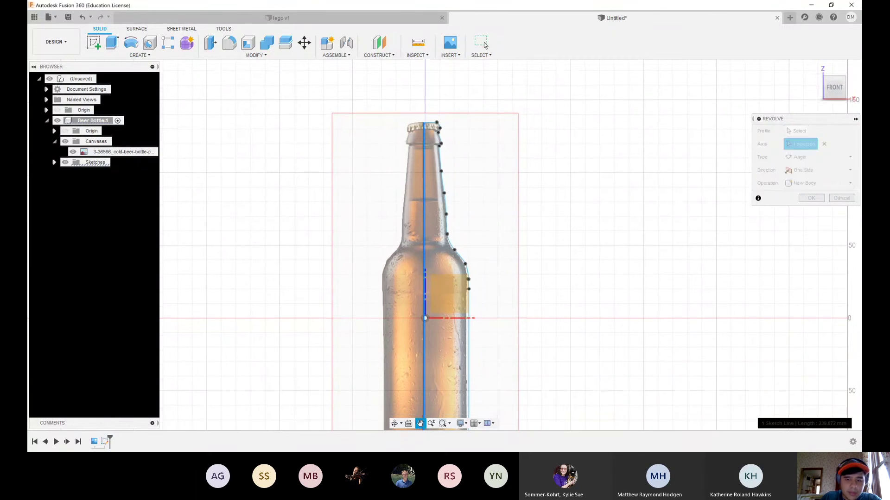
middle_click_drag(510, 278, 495, 204)
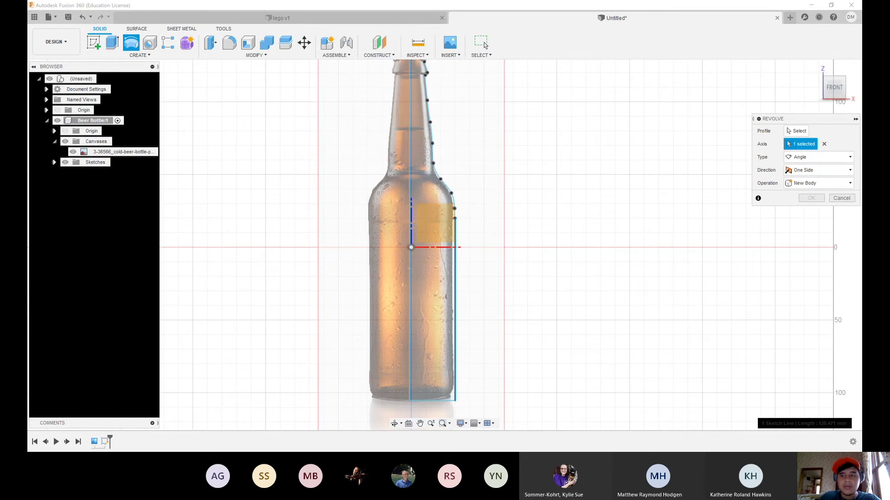
left_click(795, 131)
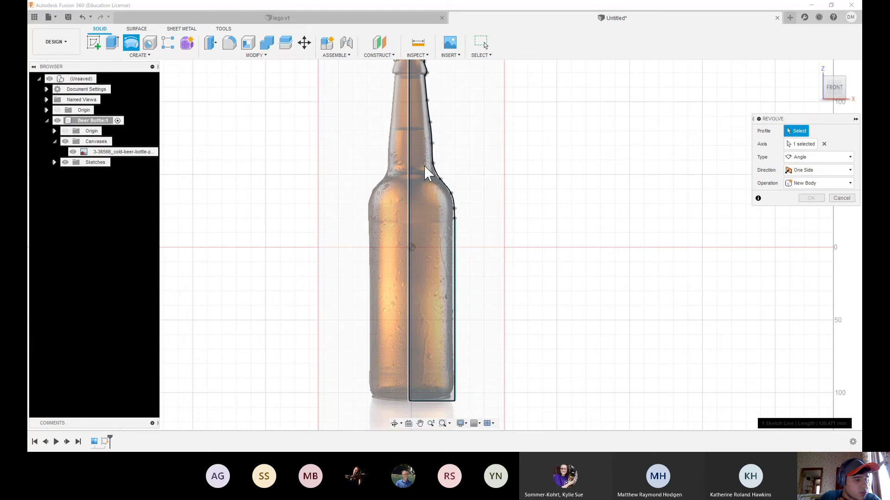
left_click(447, 211)
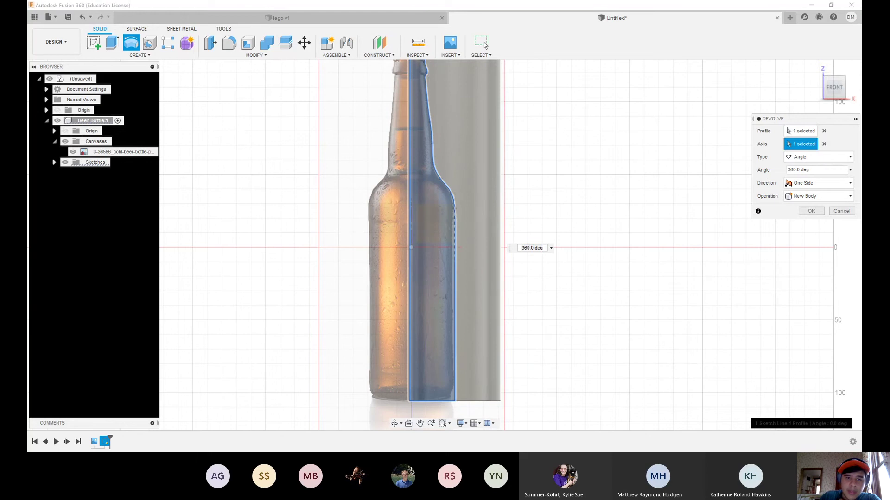
left_click(411, 232)
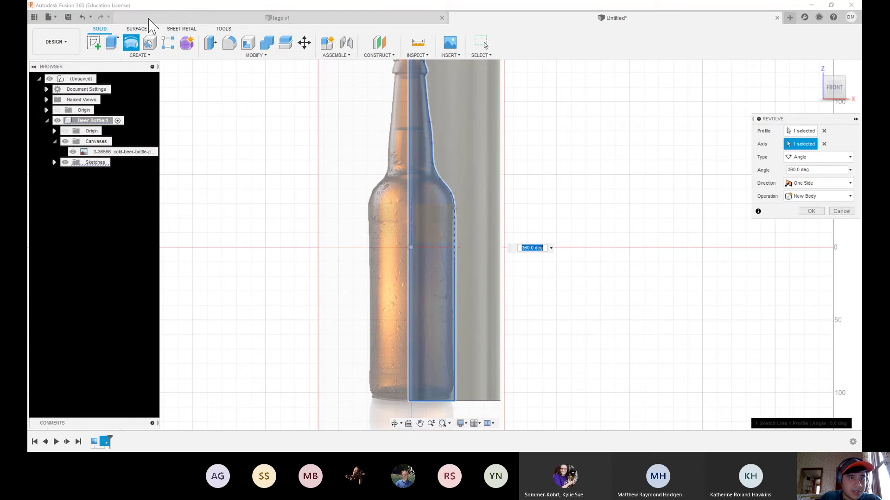
left_click(83, 17)
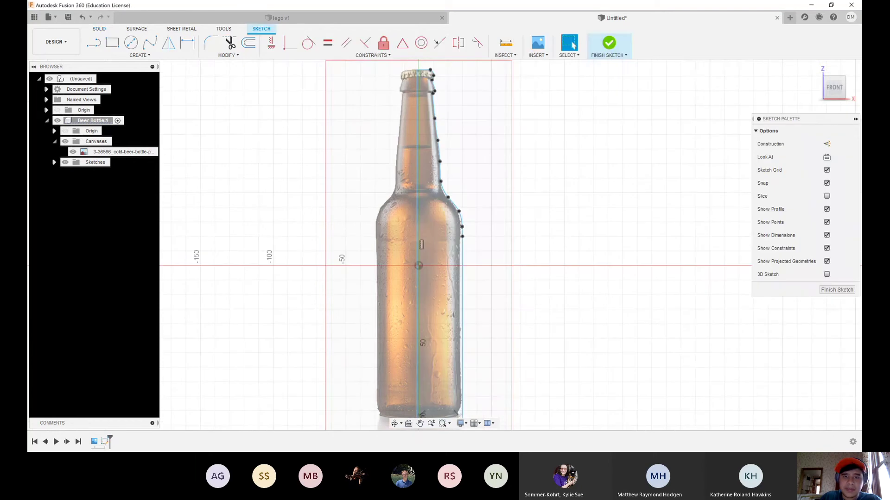
- Revolve the half profile 360 degrees about the bottle's centre line as a new body
left_click(139, 55)
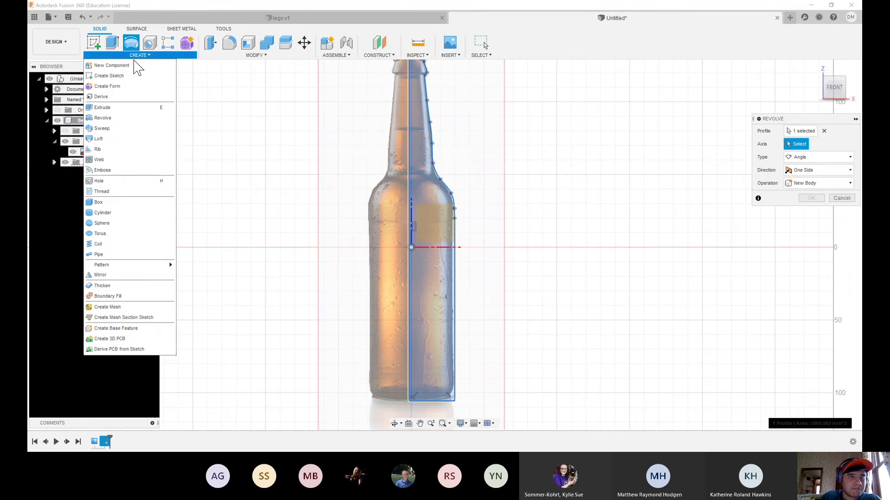
left_click(129, 118)
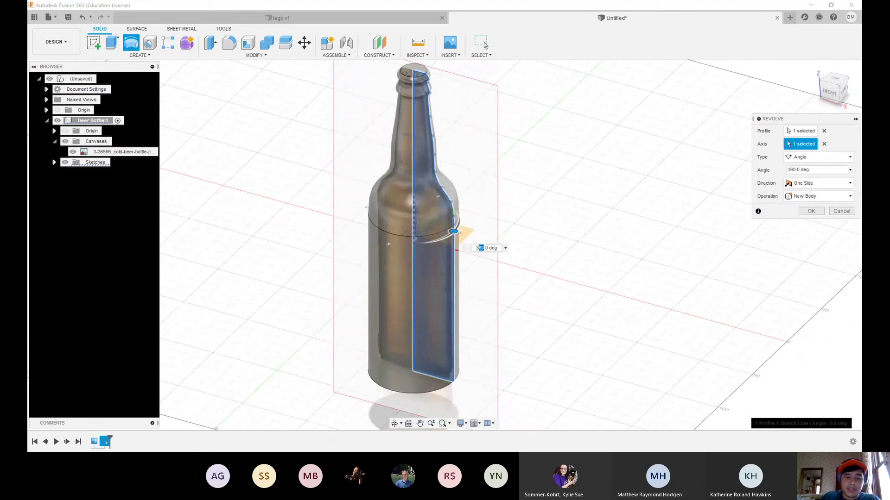
key("Return")
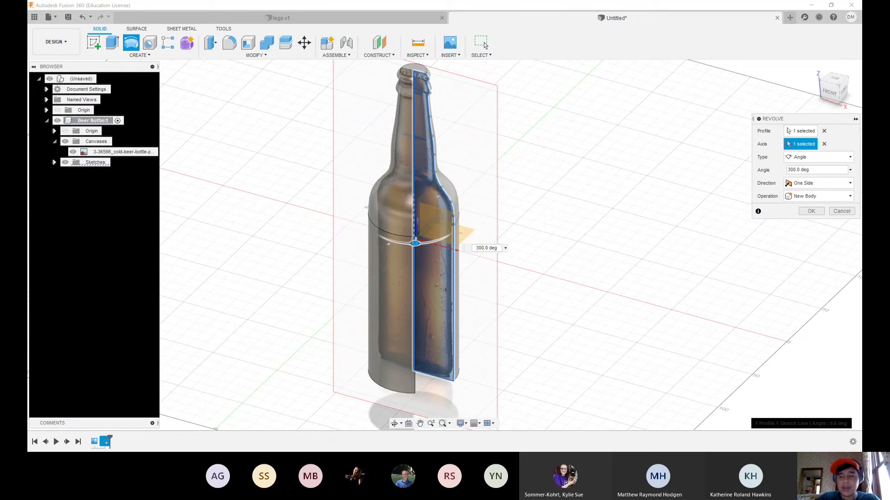
key("BackSpace")
key("BackSpace")
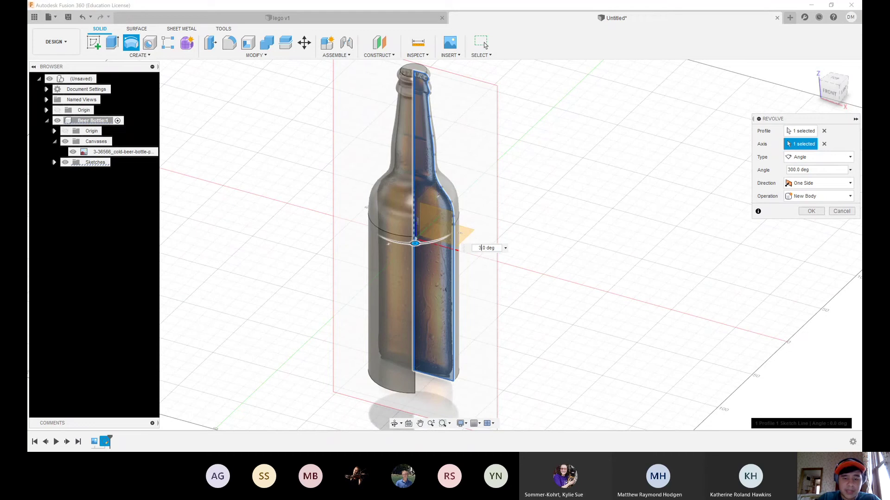
type("60")
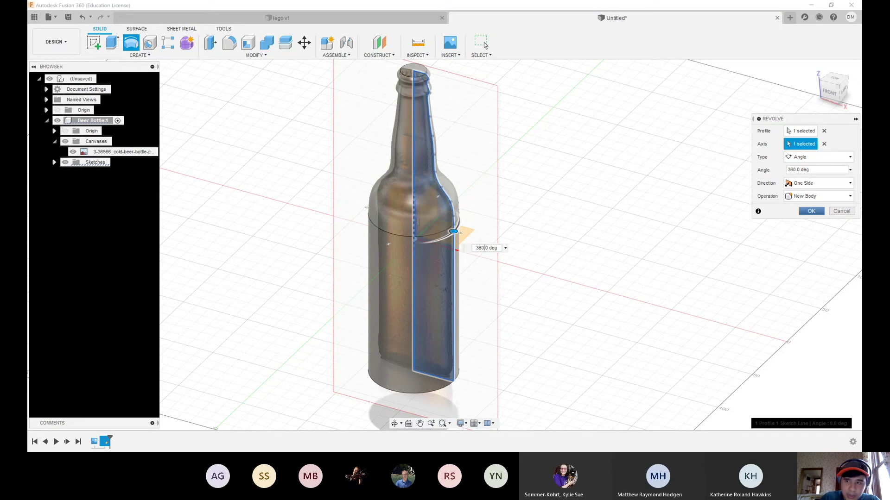
key("Return")
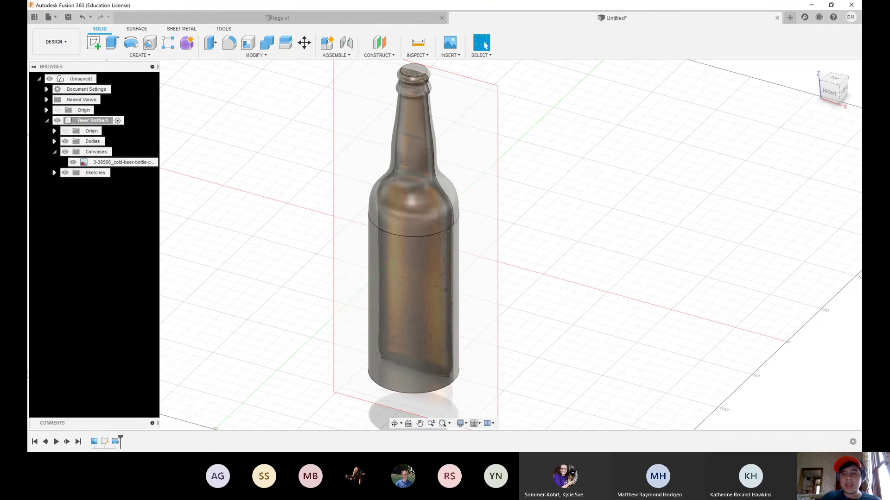
- Fillet the outer edge of the bottle's base with a 5 mm radius
middle_click_drag(444, 245, 430, 236, "shift")
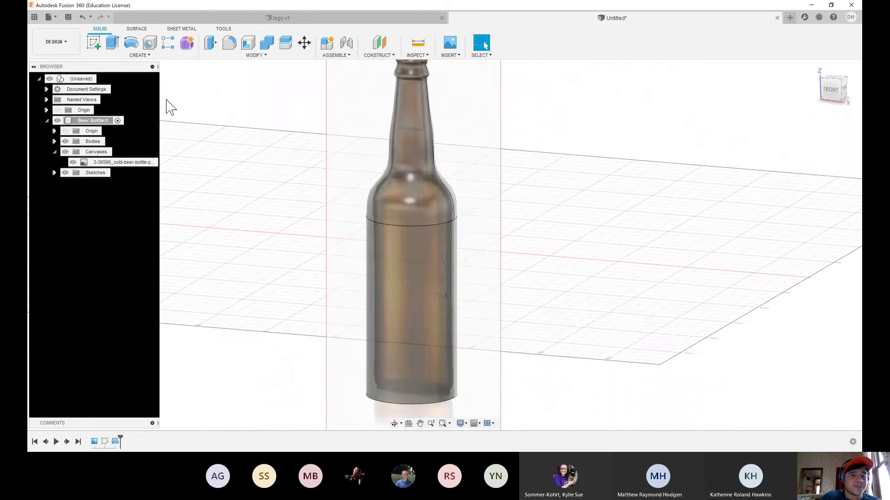
left_click(266, 58)
left_click(227, 74)
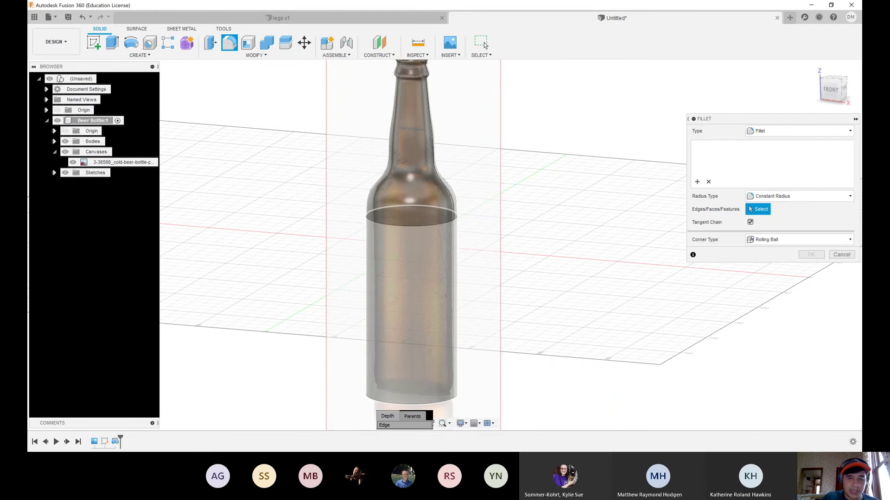
left_click(448, 400)
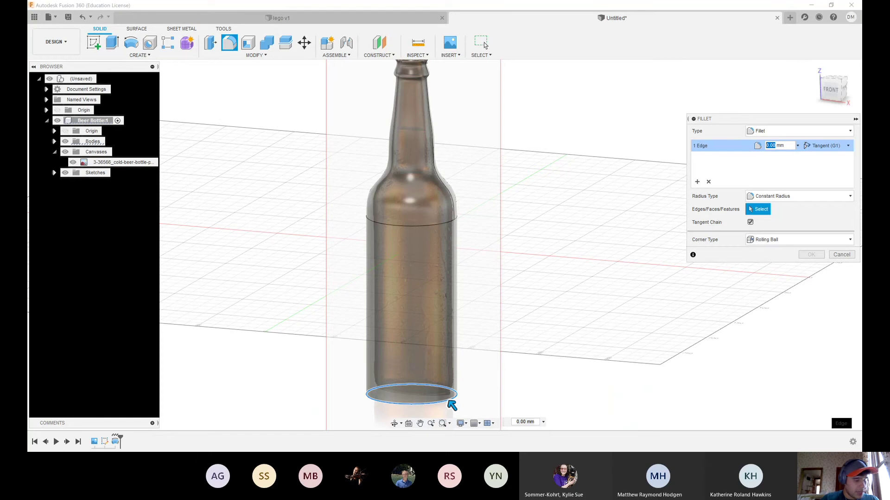
type("5")
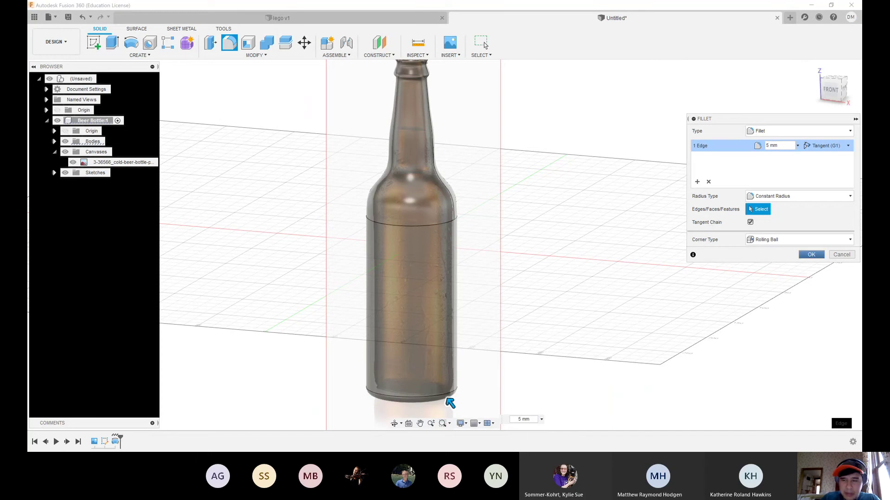
key("Return")
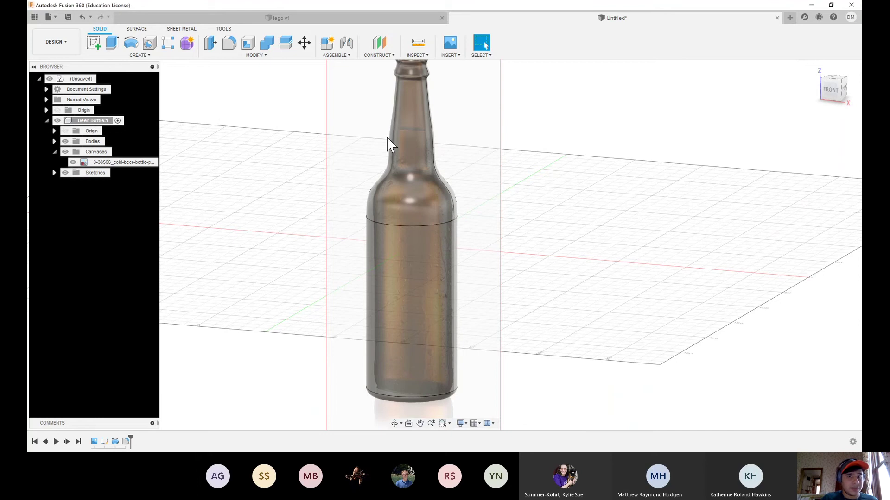
- Shell the whole bottle body toward the inside with a 3 mm wall thickness
left_click(272, 58)
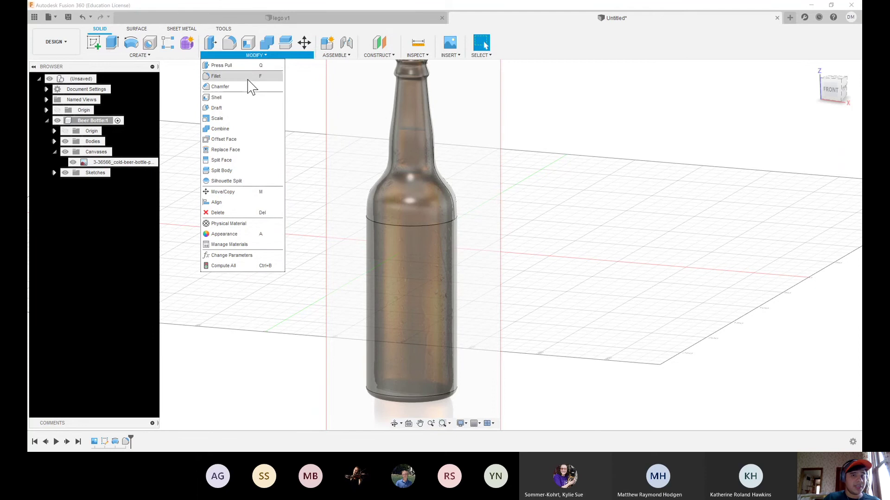
left_click(225, 97)
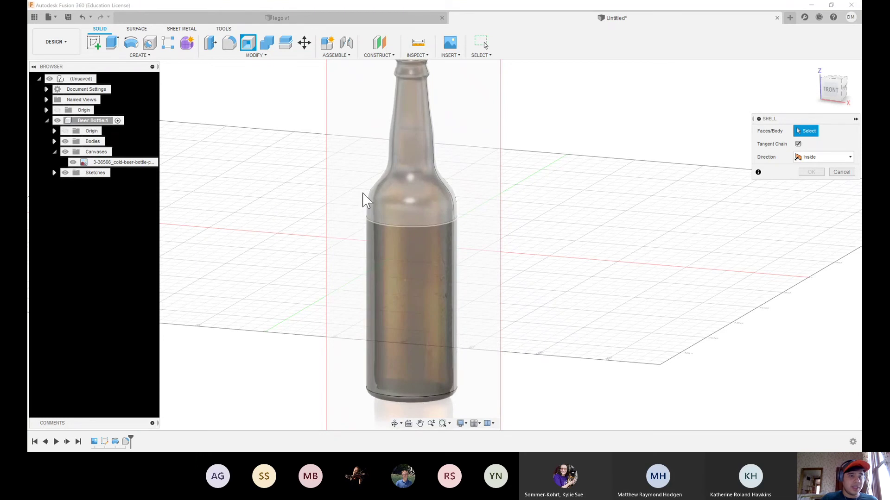
left_click(54, 141)
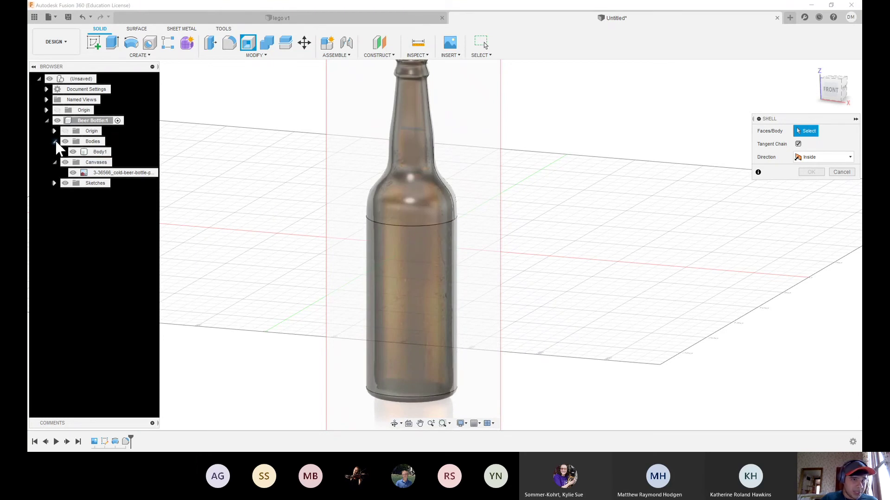
left_click(102, 154)
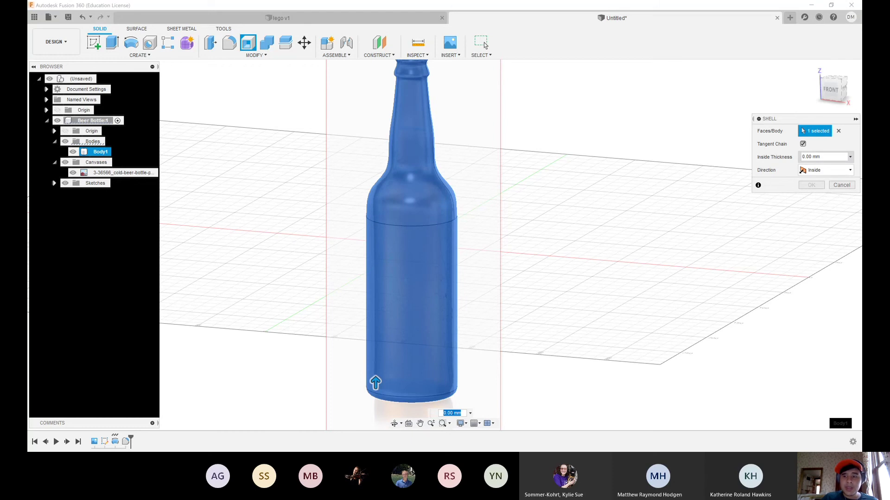
left_click(815, 157)
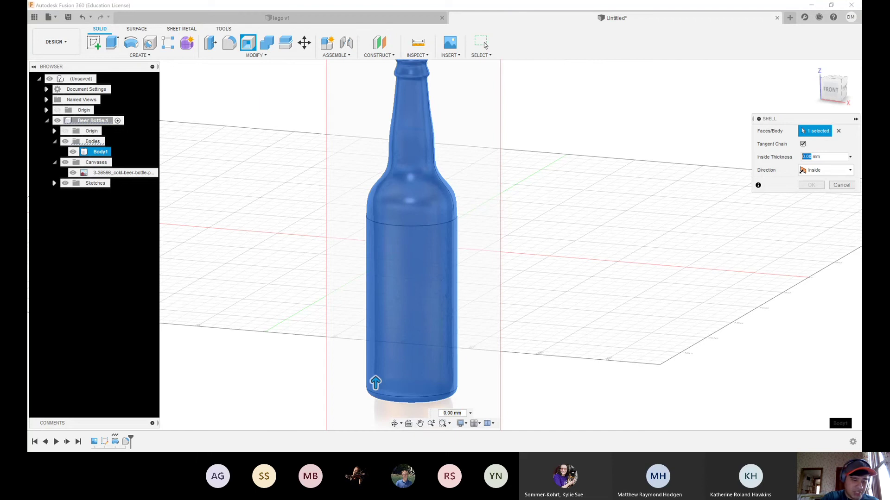
type("3")
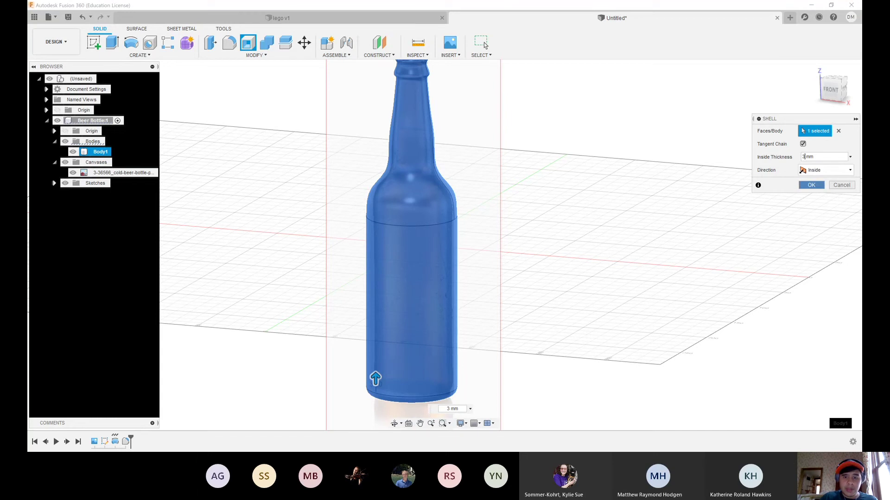
key("Return")
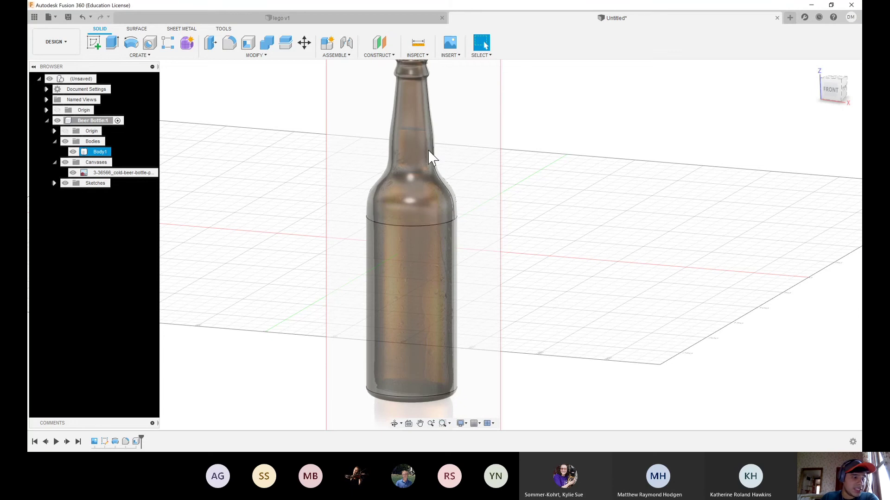
- Create a section analysis of the bottle on the XZ origin plane to expose the hollow interior
left_click(430, 57)
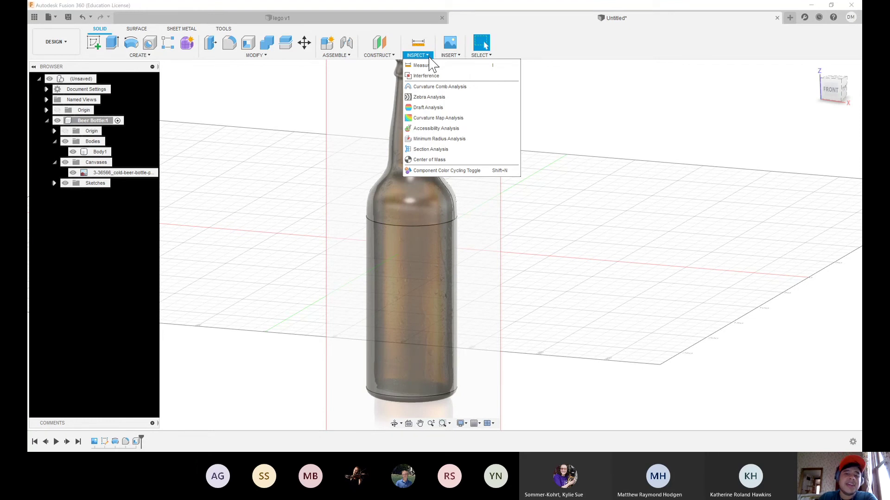
left_click(438, 149)
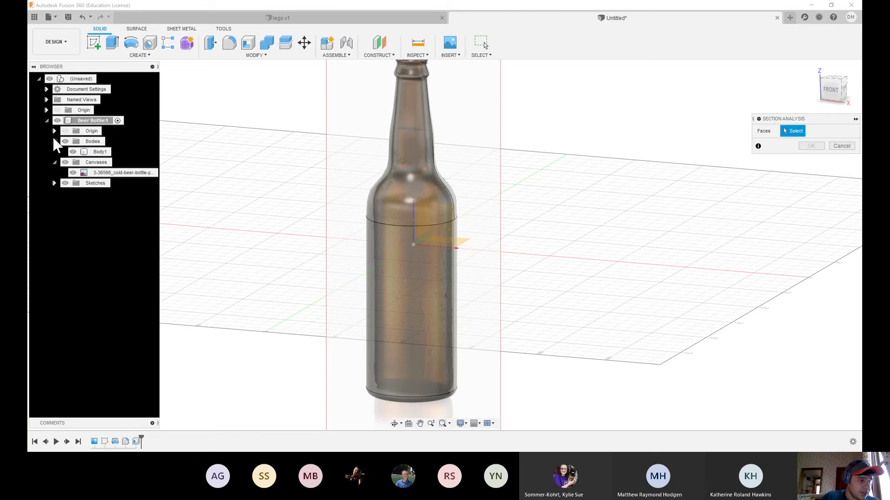
left_click(46, 111)
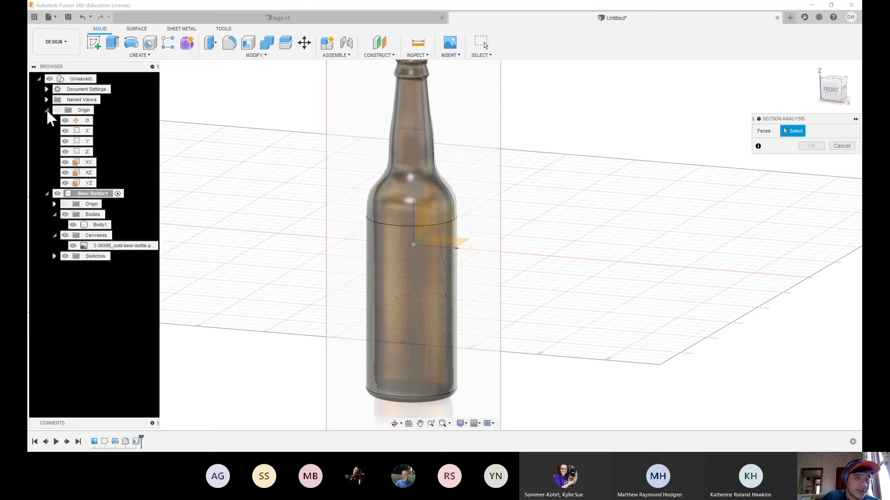
left_click(89, 173)
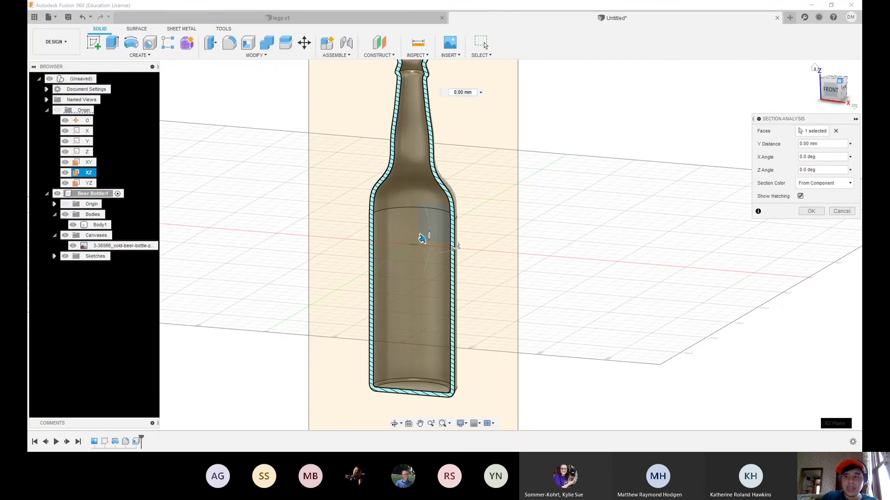
mouse_move(444, 244)
middle_mouse_down("shift")
mouse_move(456, 248)
mouse_move(436, 231)
middle_mouse_up("shift")
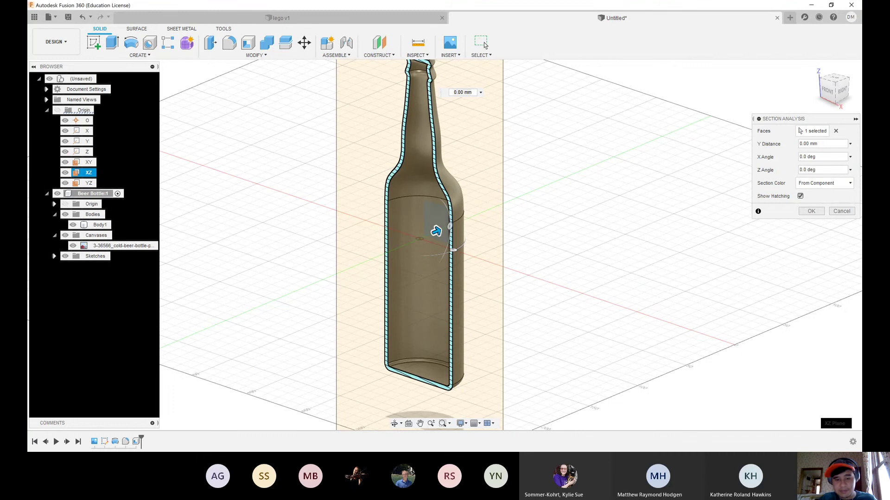
key("Return")
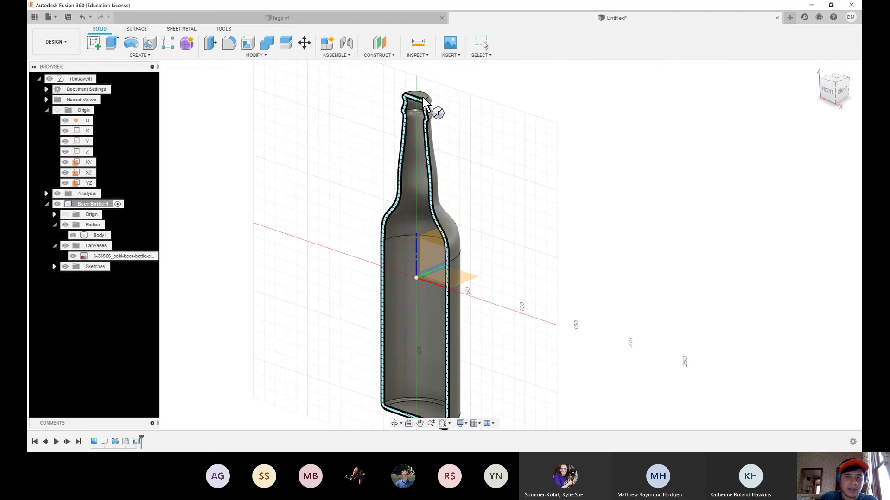
- Try to sketch concentric circles for the bottle's mouth, using the cut face at the cap as the sketch plane
left_click(424, 99)
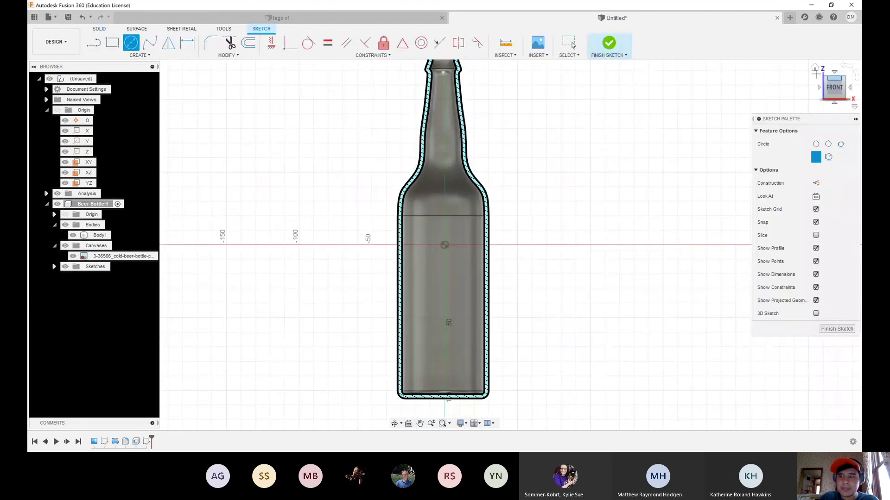
middle_click_drag(831, 79, 814, 101, "shift")
left_click(834, 78)
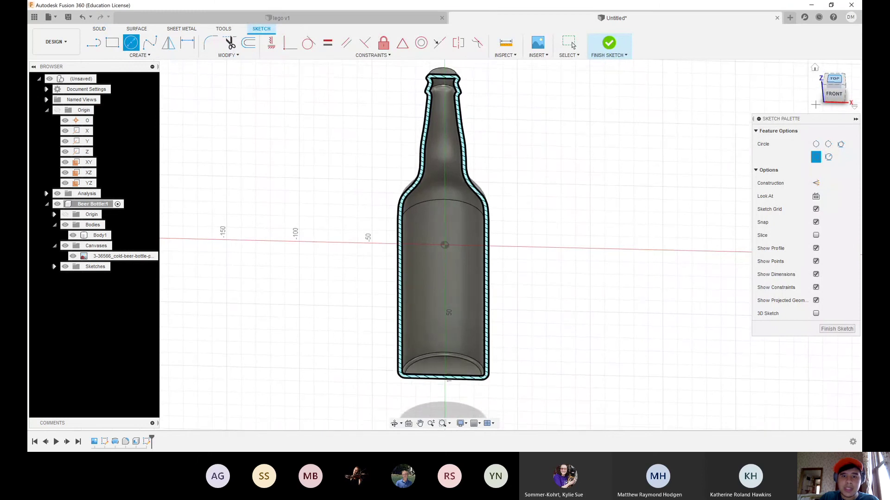
scroll(445, 246, "up", 8)
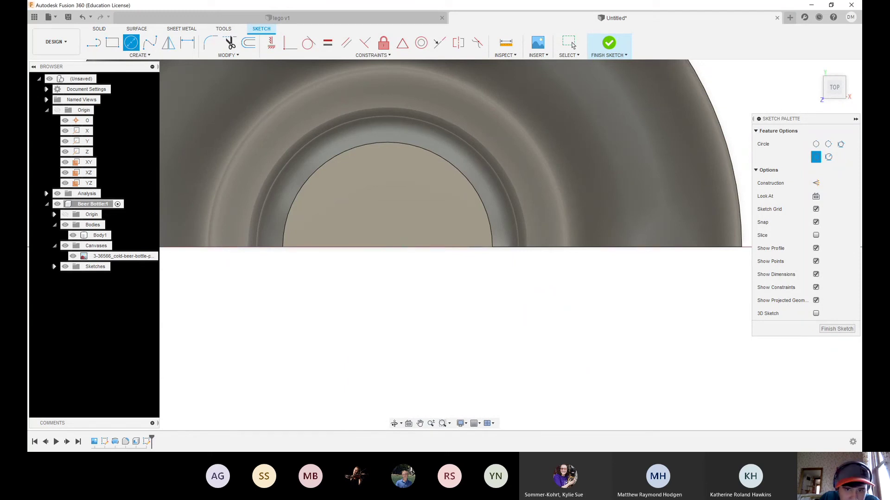
left_click(388, 247)
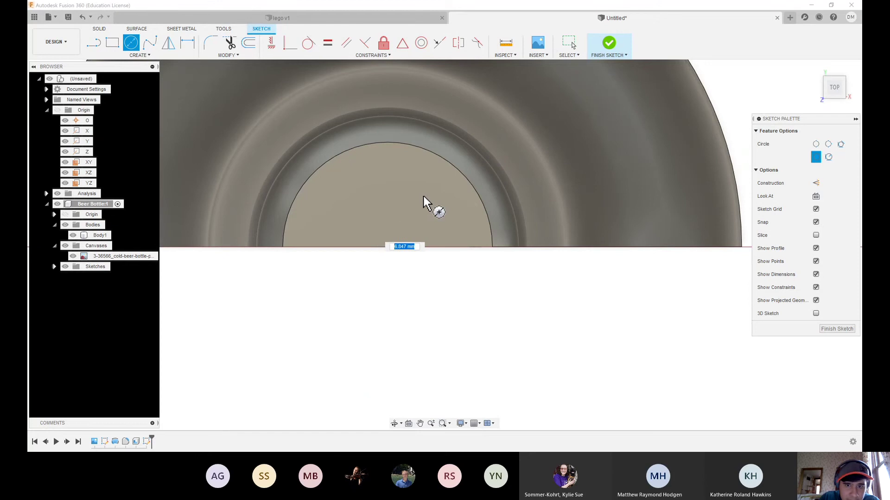
key("Return")
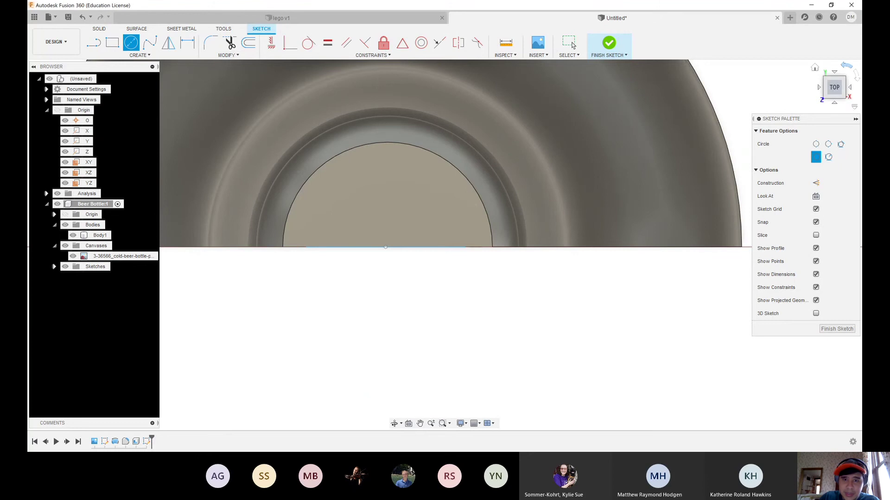
left_click(385, 247)
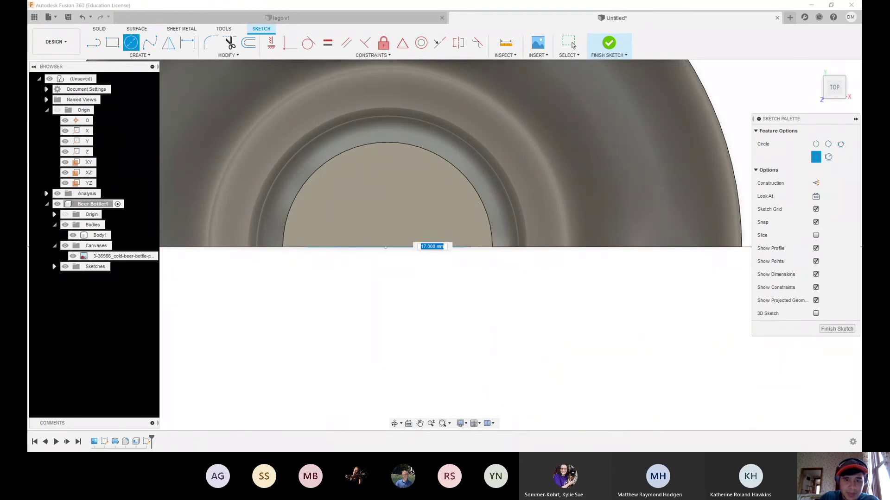
key("Escape")
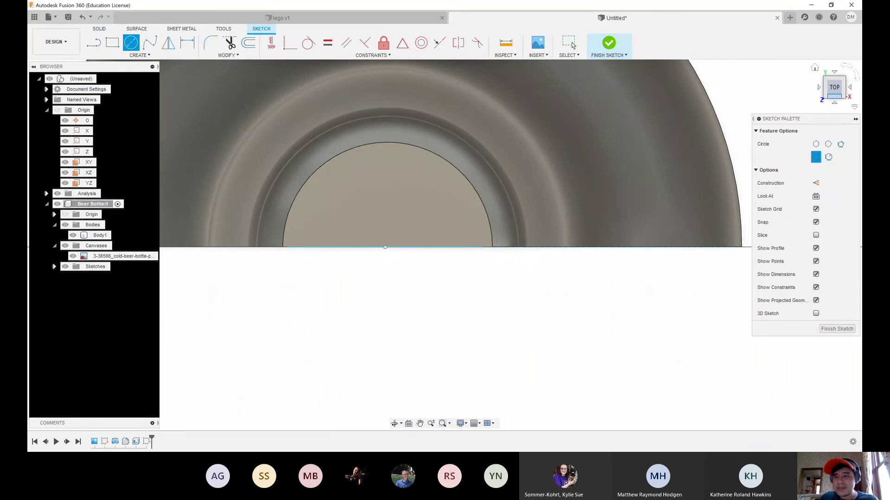
middle_click_drag(445, 240, 445, 239, "shift")
scroll(503, 265, "down", 3)
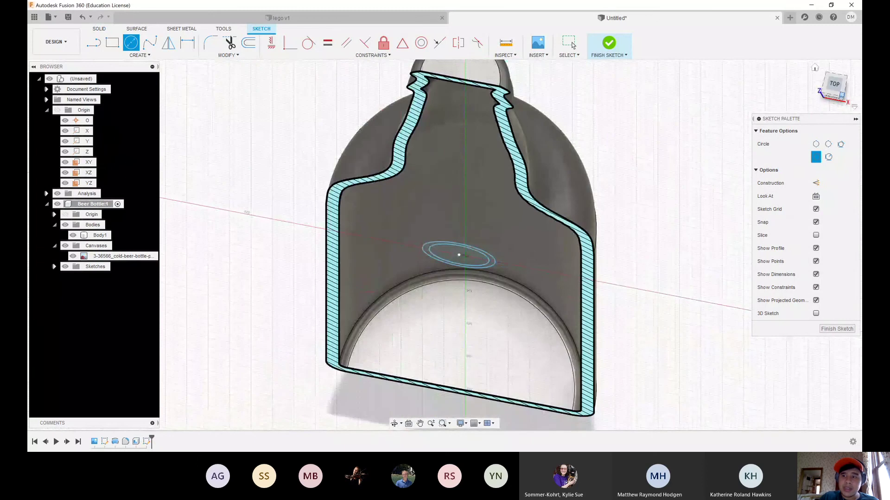
mouse_move(444, 245)
middle_mouse_down("shift")
mouse_move(430, 245)
mouse_move(397, 193)
middle_mouse_up("shift")
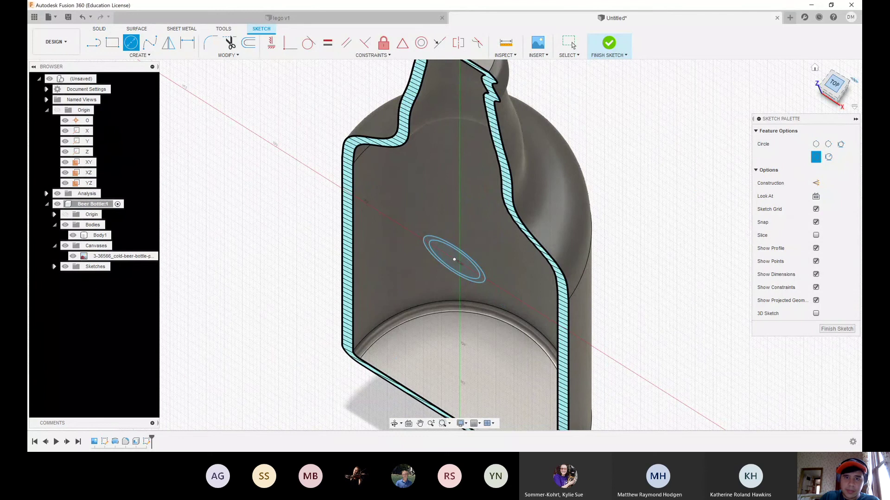
left_click(834, 83)
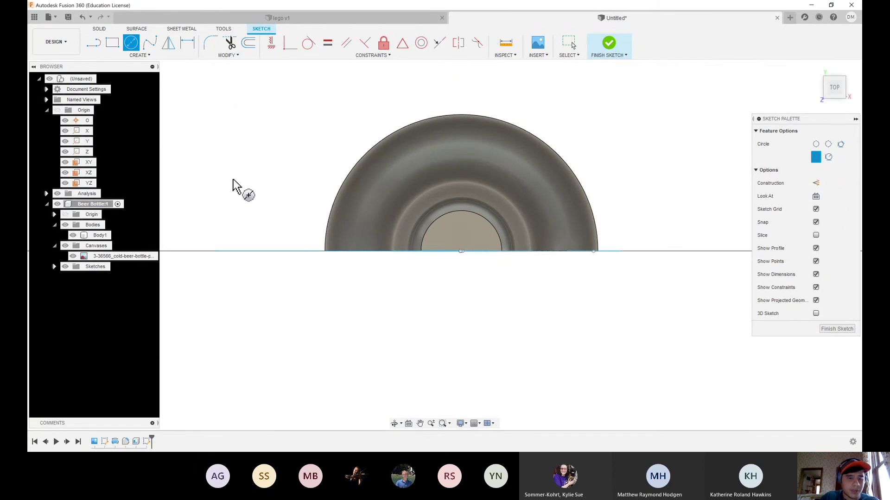
- Undo the latest circle edit and delete the remaining concentric circles from the vertical sketch in the bottle's middle
left_click(82, 18)
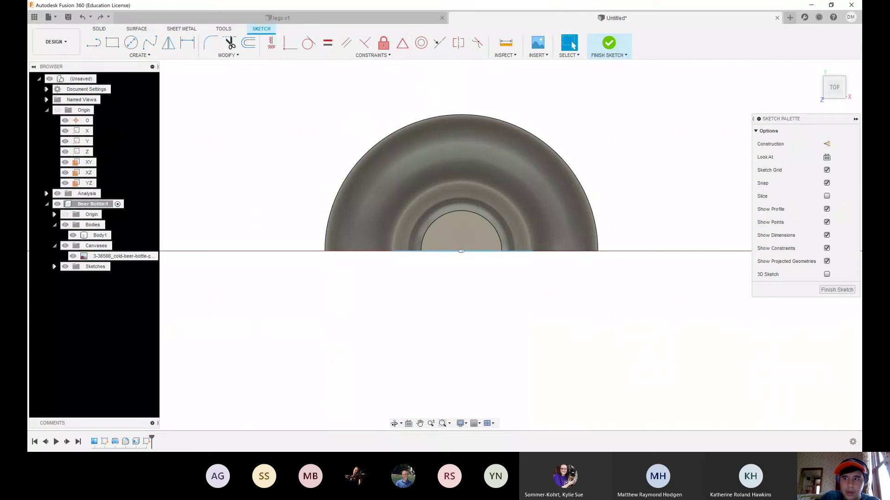
left_click(844, 97)
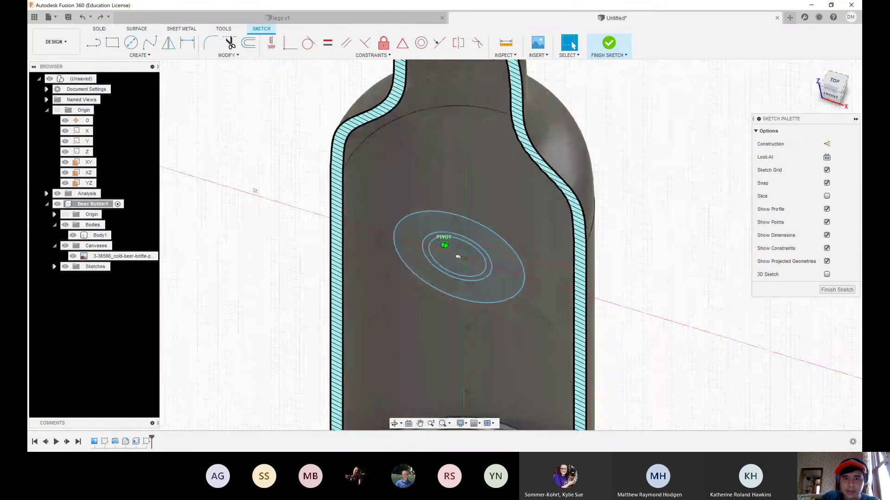
left_click(455, 259)
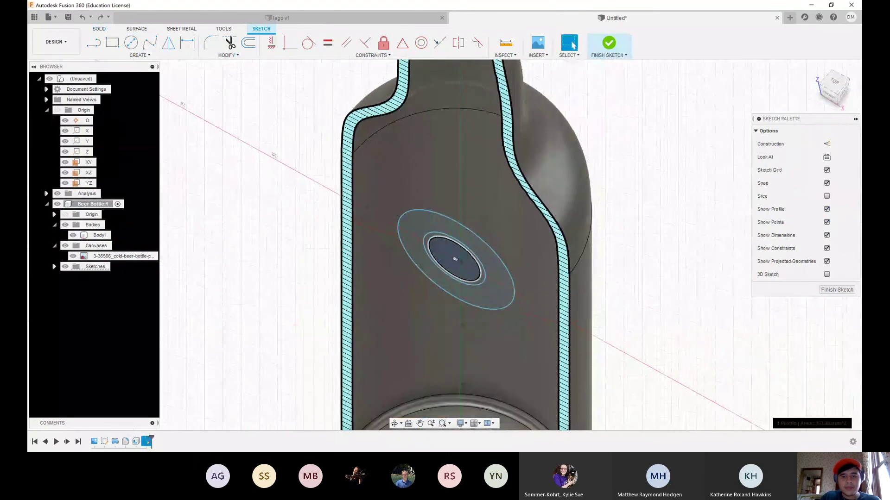
left_click(455, 259)
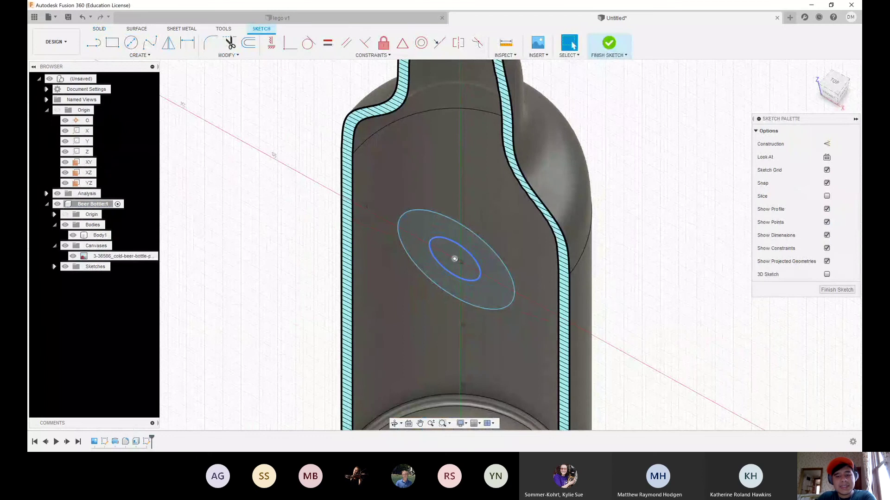
key("Delete")
left_click(454, 259)
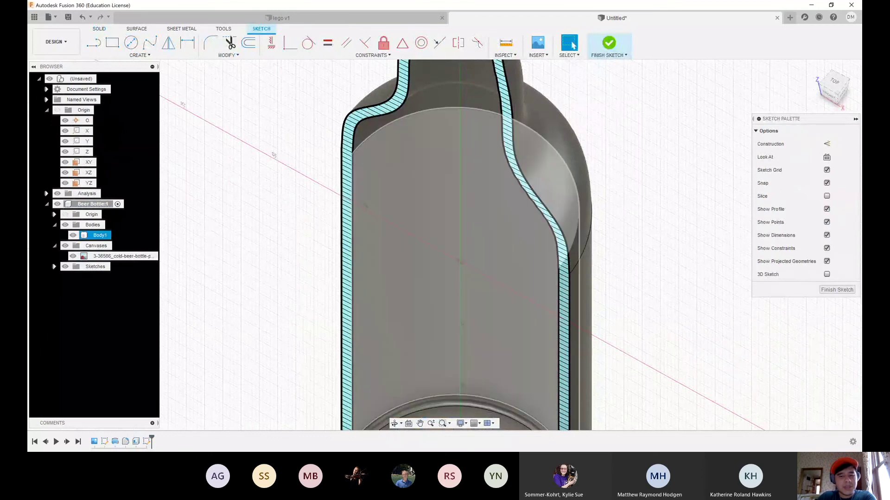
key("Escape")
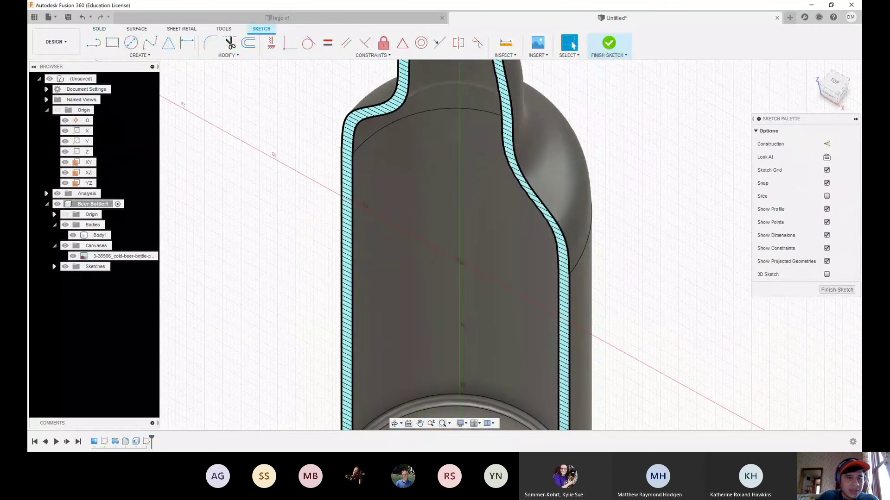
scroll(237, 320, "up", 2)
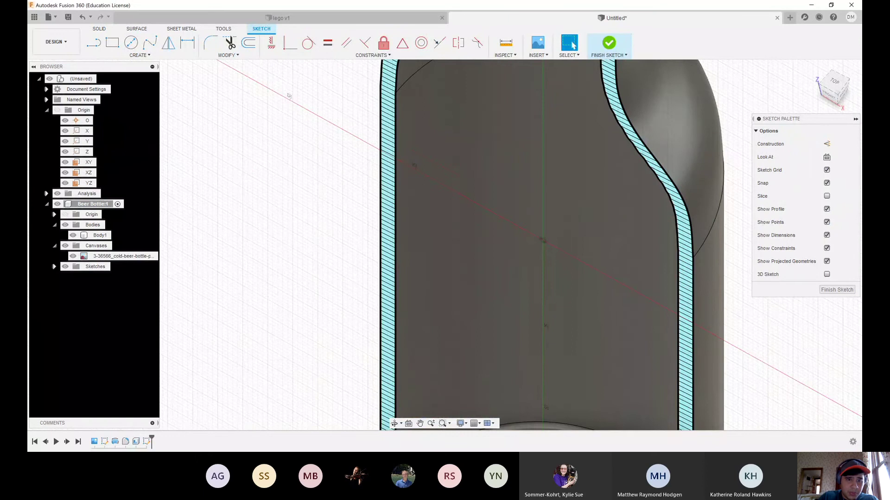
- Try to sketch a circle on the flat top face of the bottle's neck in the top view, and undo it
scroll(243, 317, "down", 4)
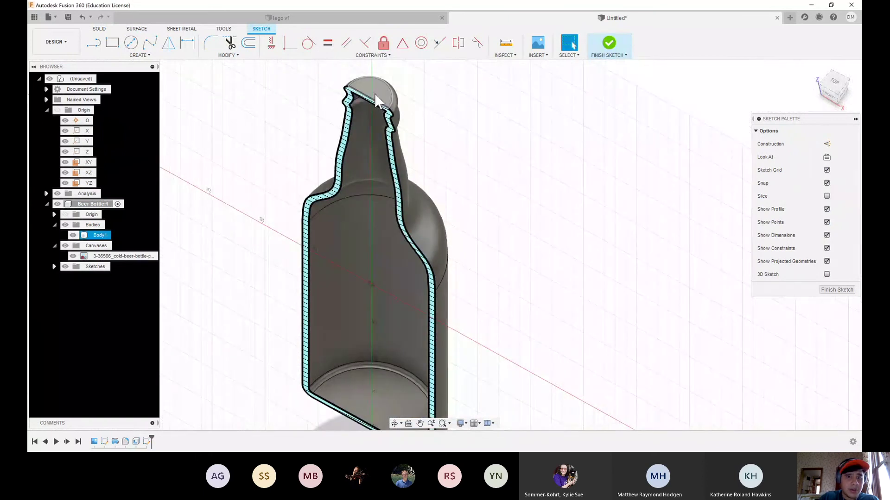
left_click(373, 95)
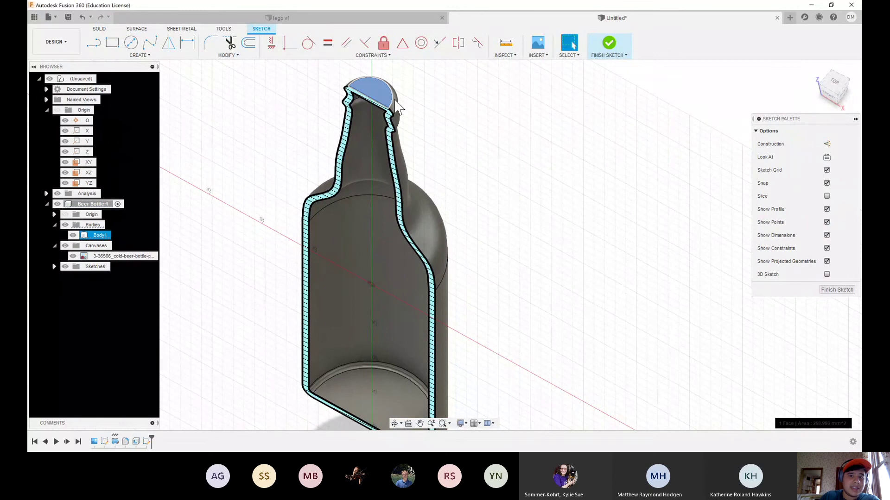
left_click(131, 44)
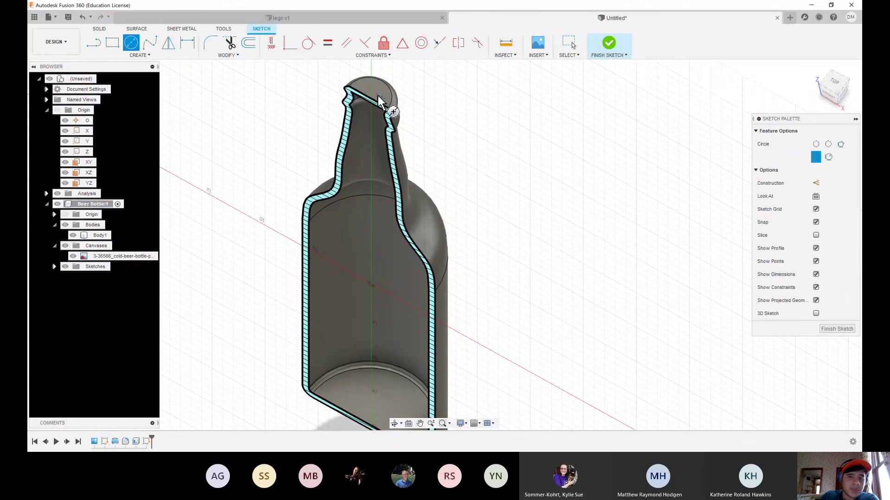
mouse_move(834, 82)
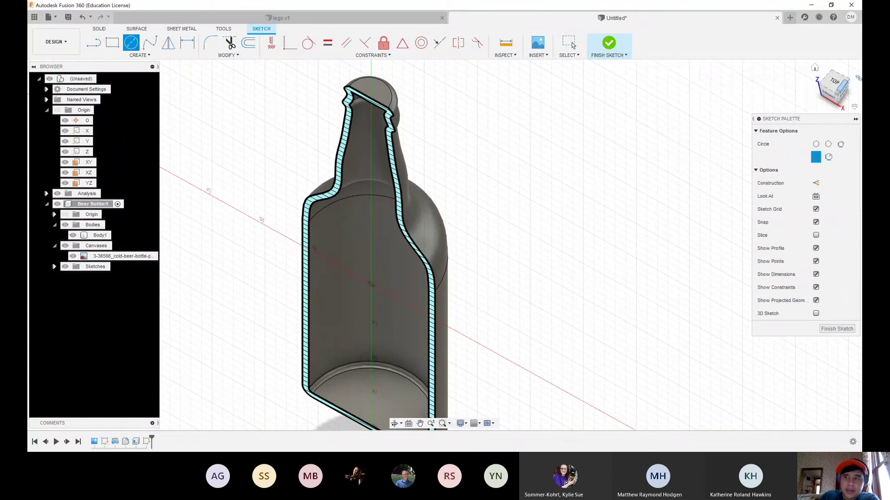
left_click(834, 82)
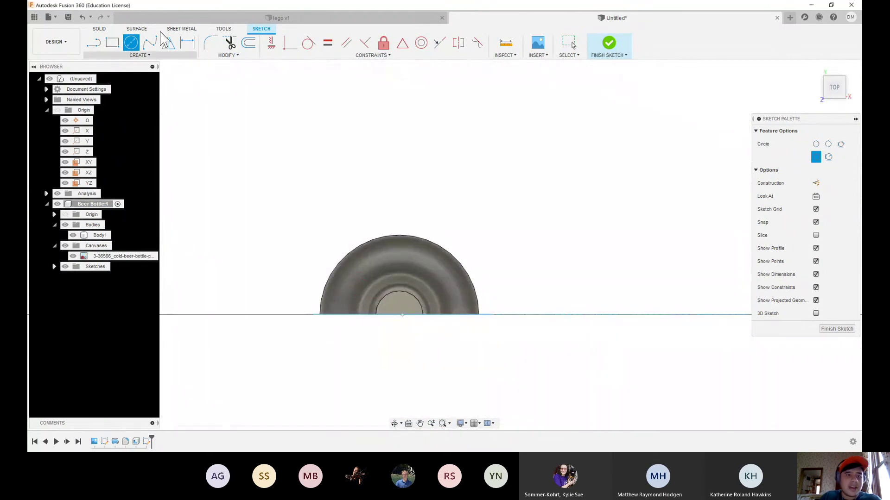
left_click(131, 46)
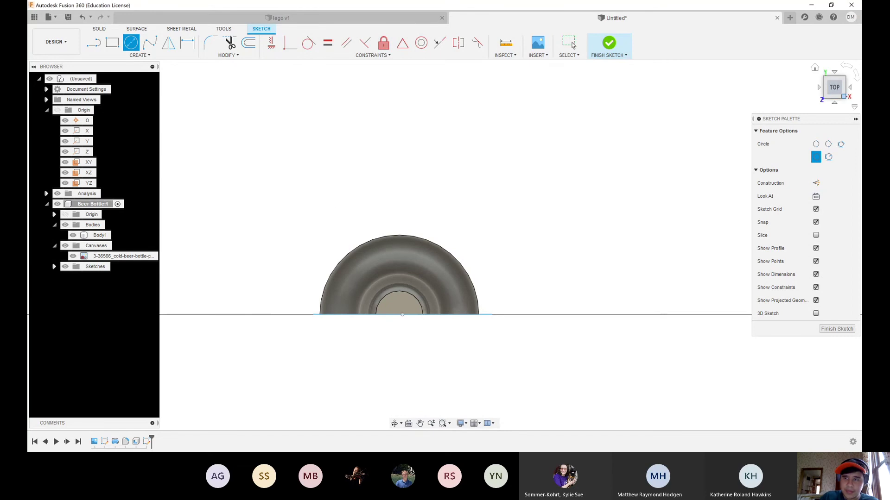
middle_click_drag(444, 244, 440, 157, "shift")
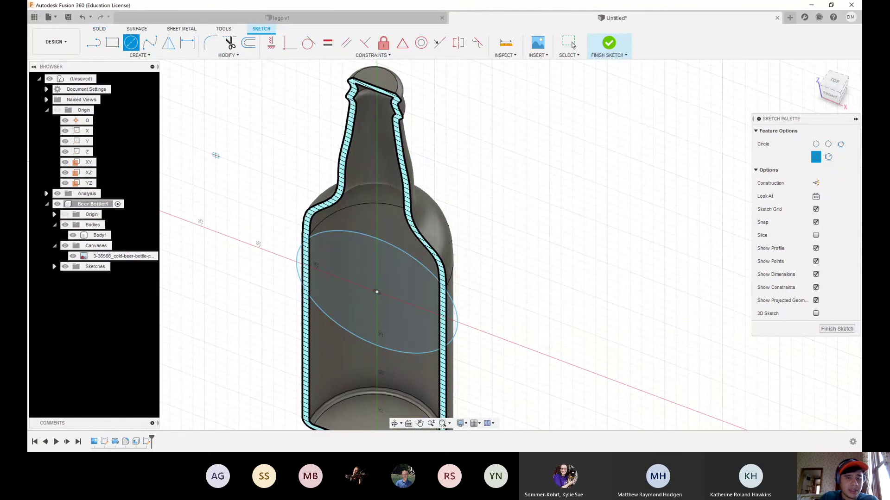
key("Escape")
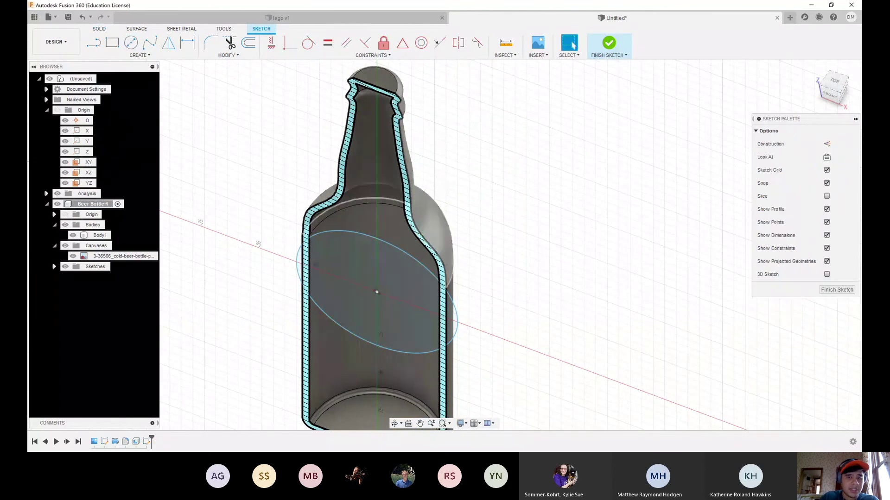
key("ctrl+z")
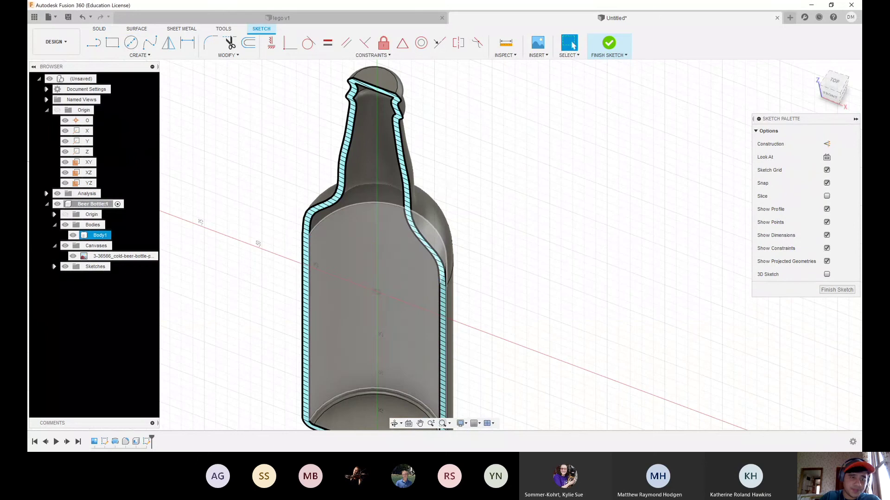
key("Escape")
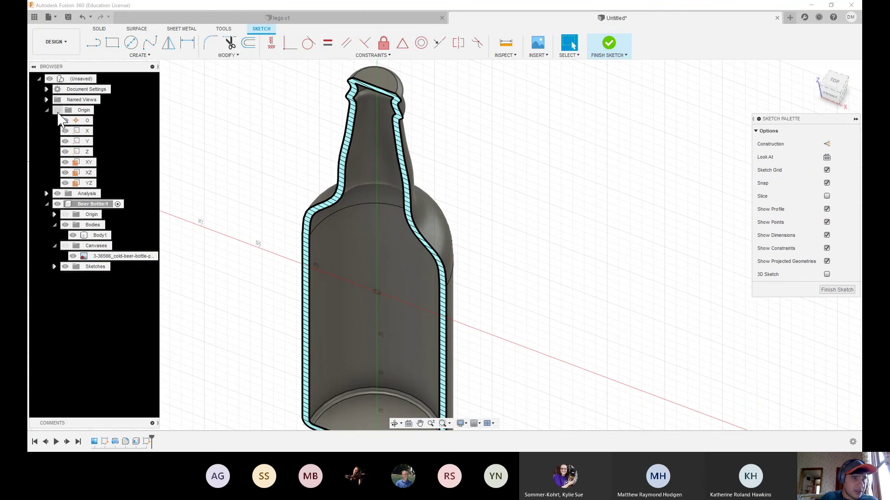
- Hide the section analysis to restore the whole bottle and return to the home view
left_click(58, 204)
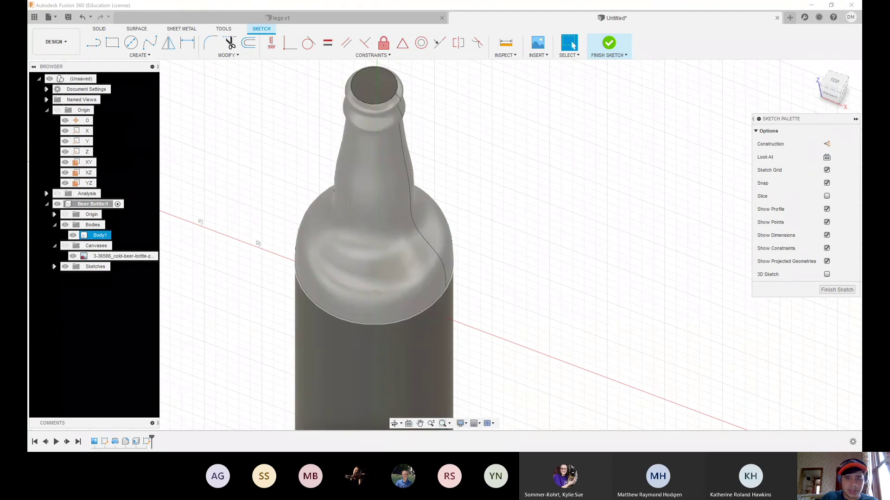
scroll(539, 319, "down", 5)
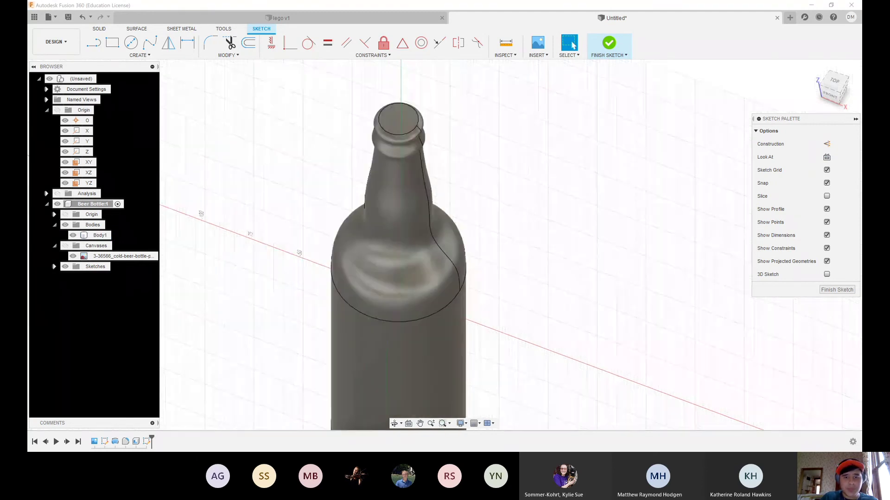
left_click(814, 67)
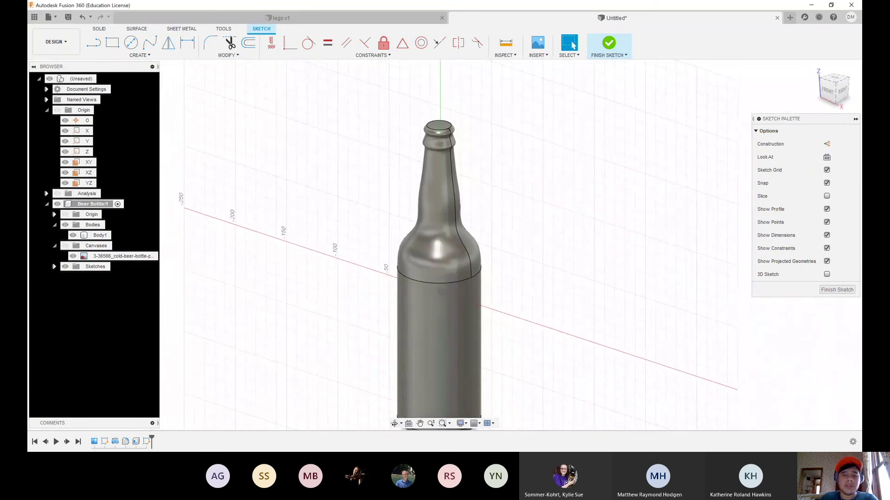
scroll(554, 310, "down", 2)
scroll(505, 243, "up", 2)
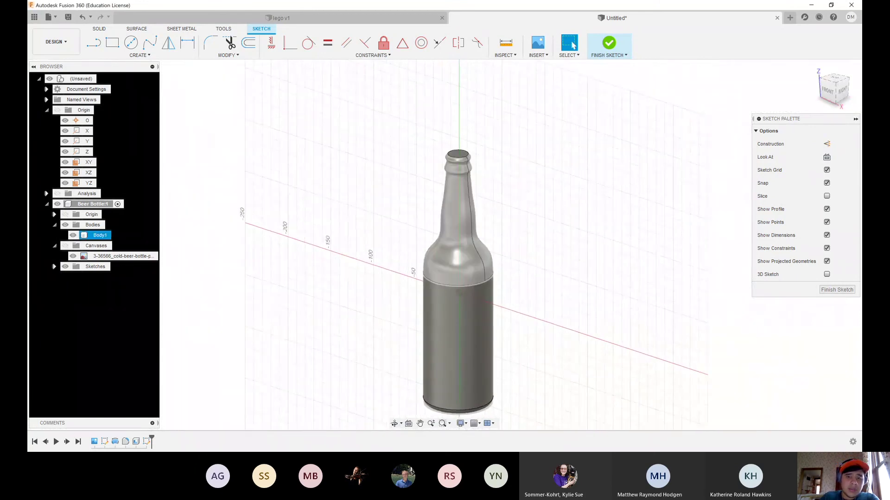
- Switch the bottle design to the Render workspace
left_click(69, 46)
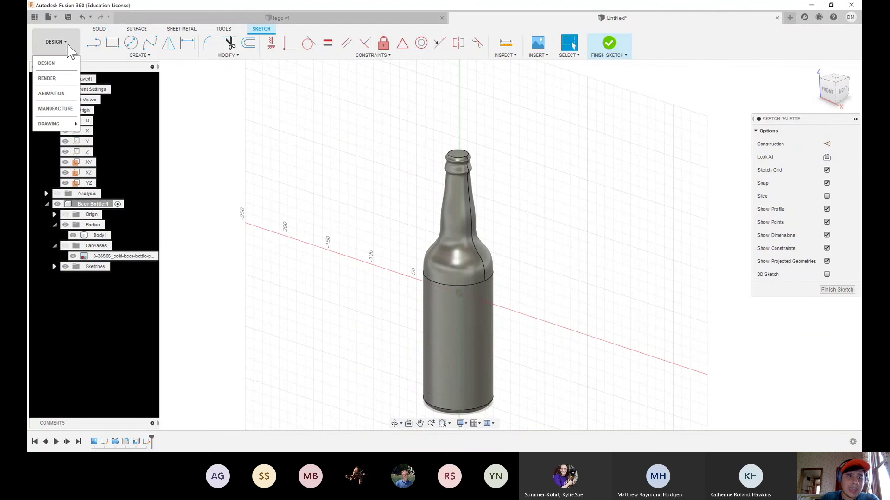
left_click(48, 79)
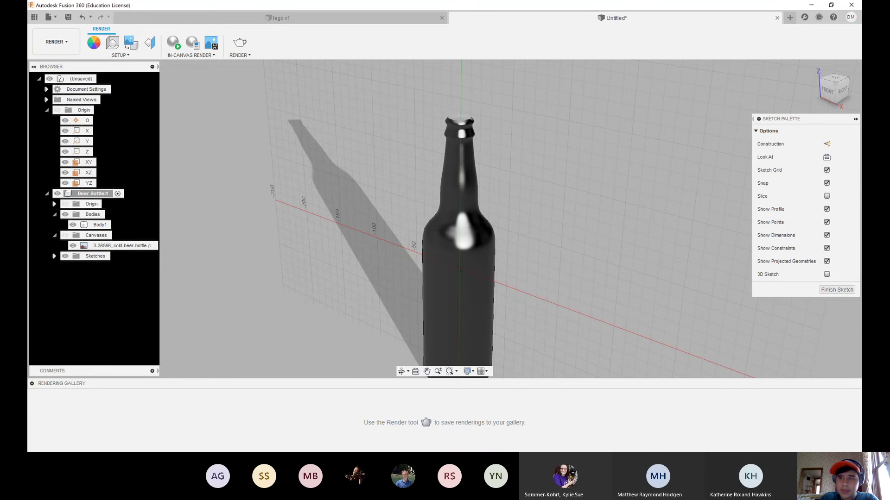
mouse_move(444, 212)
middle_mouse_down("shift")
mouse_move(438, 250)
mouse_move(440, 243)
middle_mouse_up("shift")
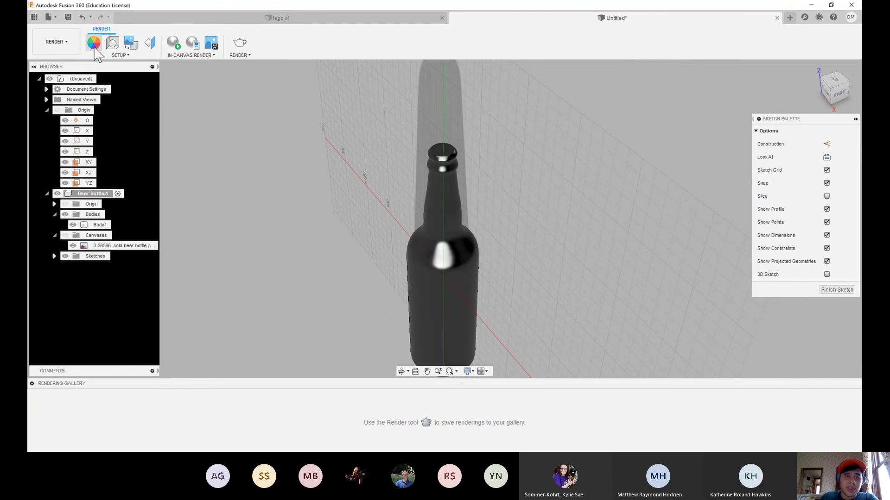
- Apply the smooth Glass (Bronze) appearance from the Fusion 360 appearance library to the bottle body
left_click(95, 46)
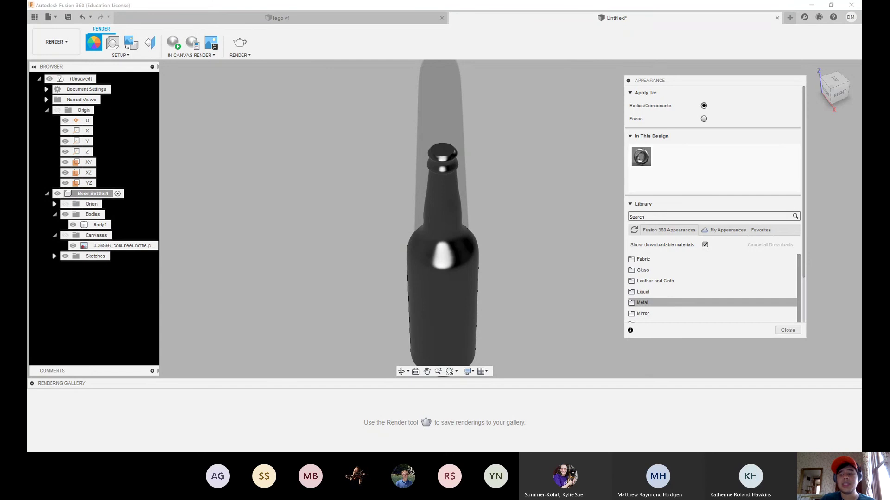
scroll(714, 232, "down", 3)
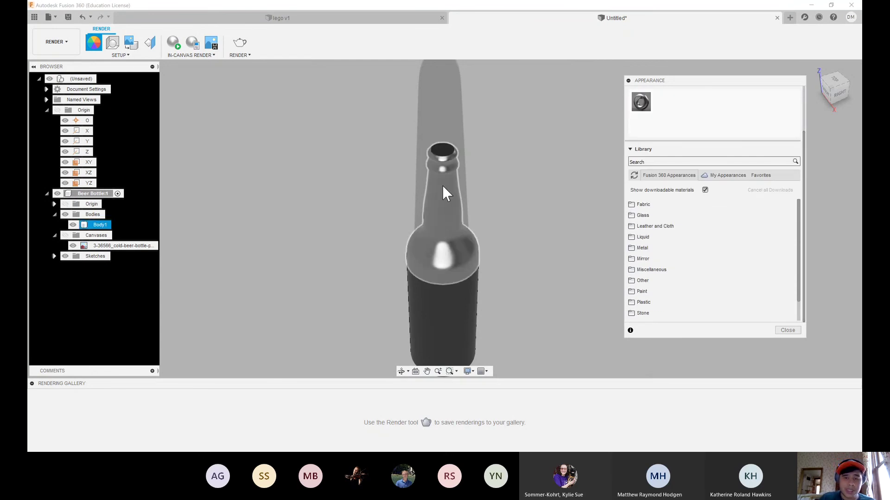
left_click(642, 215)
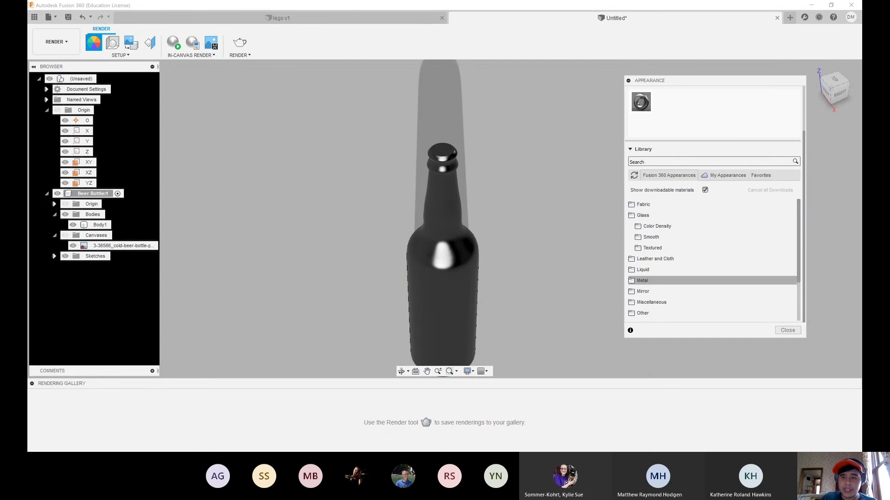
left_click(651, 237)
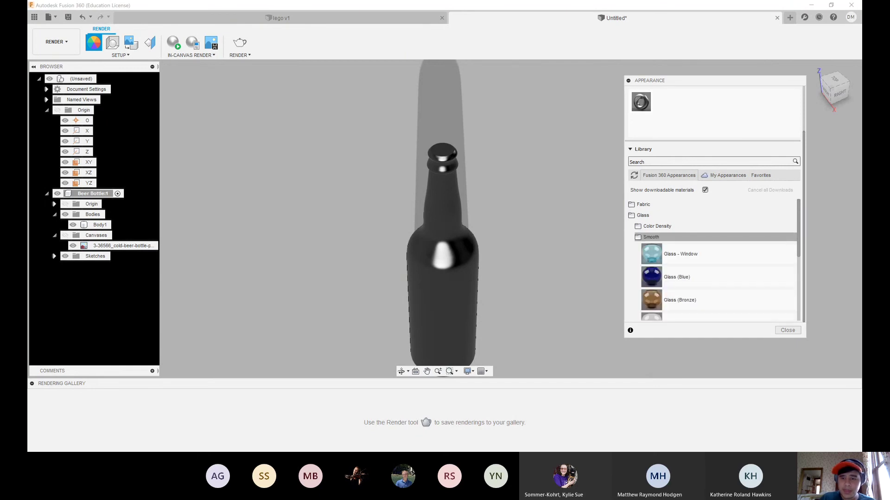
scroll(695, 256, "down", 3)
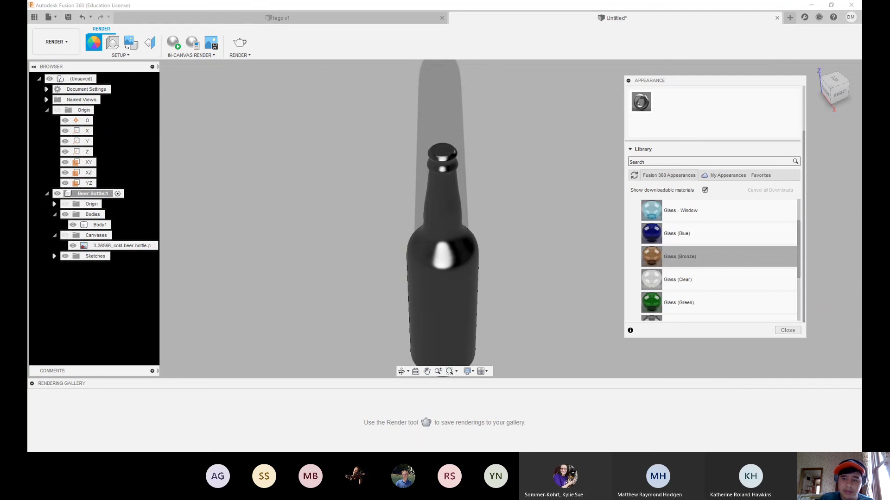
left_click_drag(679, 256, 442, 278)
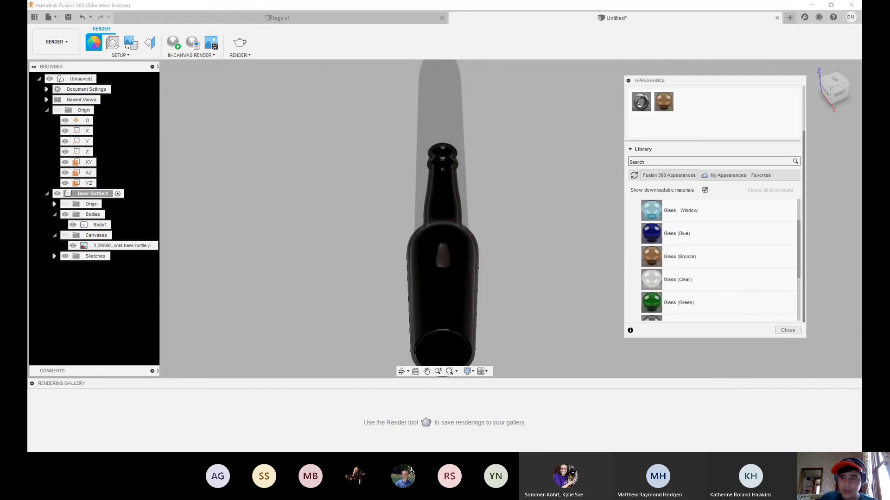
scroll(695, 232, "up", 3)
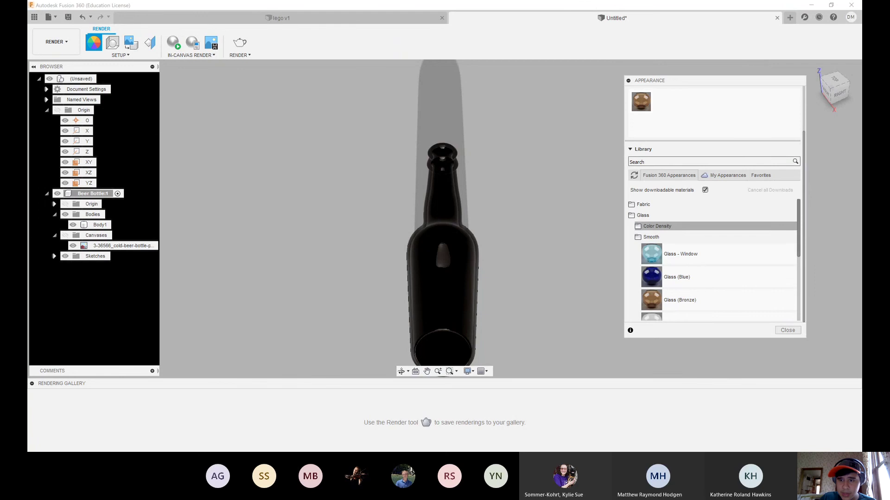
scroll(672, 226, "down", 10)
scroll(713, 259, "up", 5)
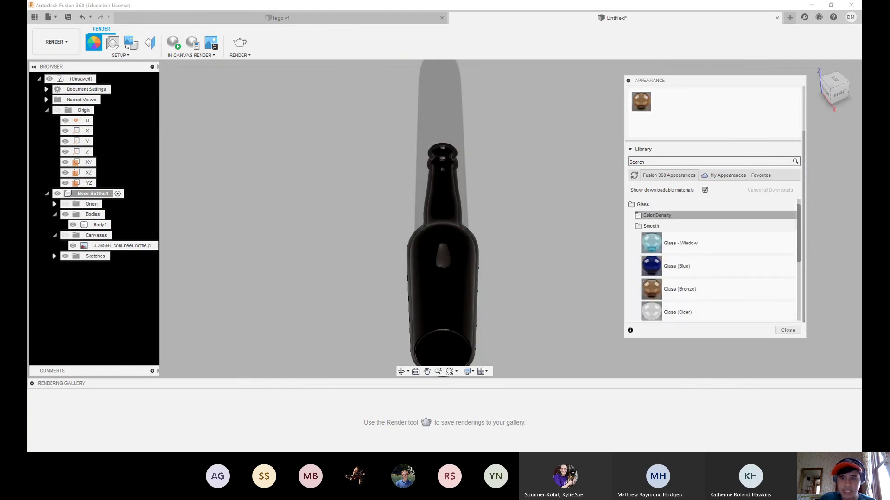
left_click(726, 175)
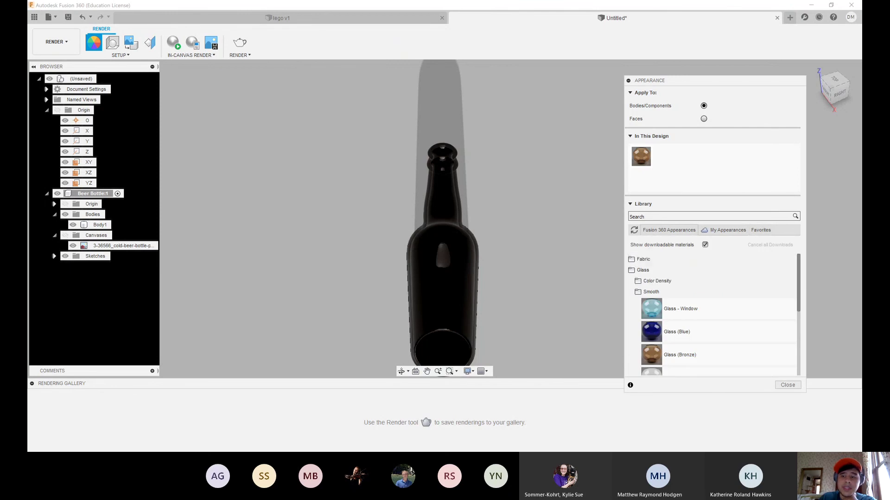
scroll(714, 315, "down", 1)
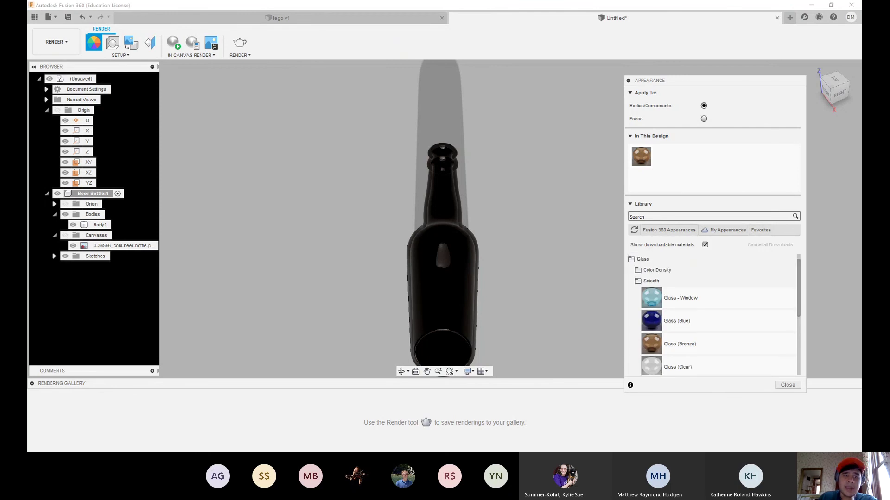
- Raise the scene's environment brightness to about 7971 lx and inspect the glass bottle from the side
left_click(116, 41)
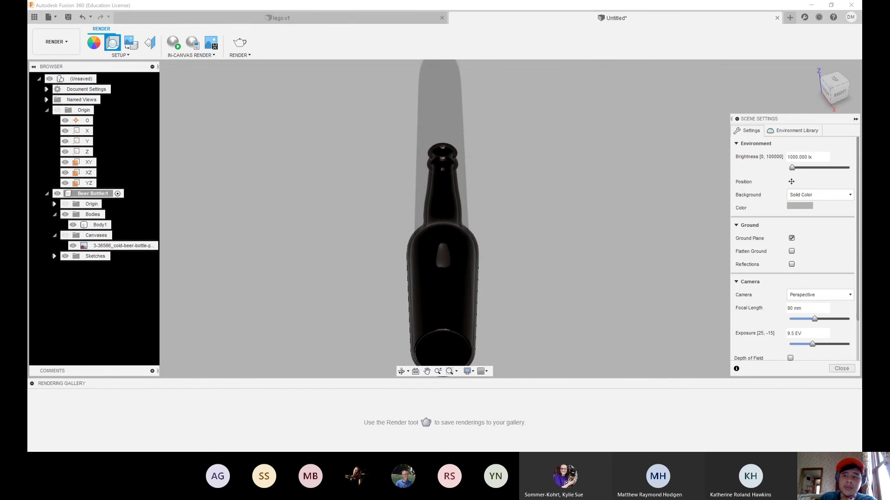
left_click_drag(791, 167, 813, 167)
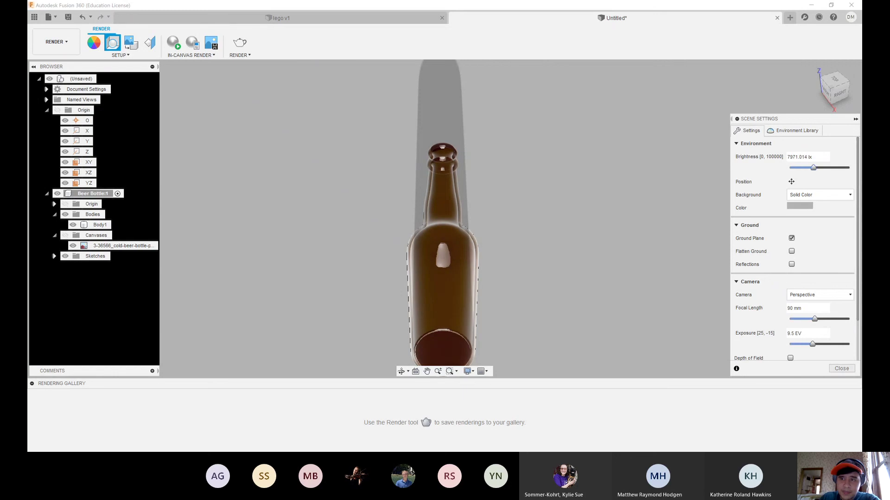
middle_click_drag(445, 215, 435, 213, "shift")
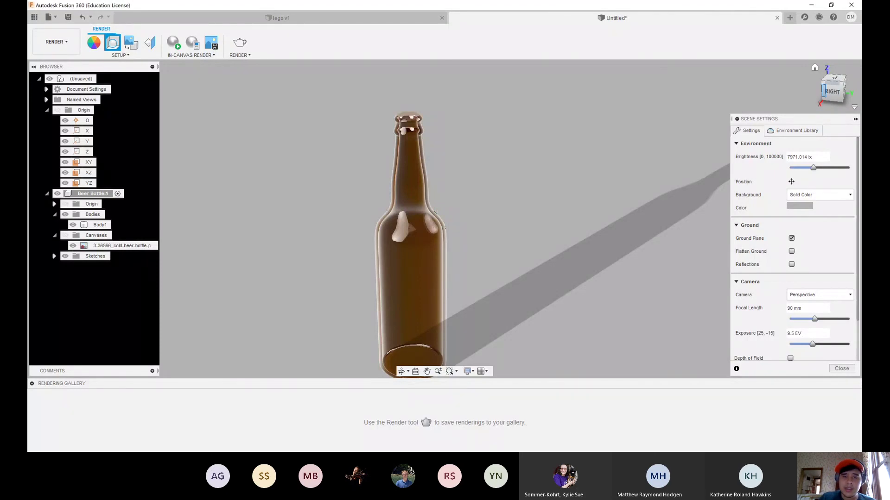
middle_click_drag(436, 212, 446, 222, "shift")
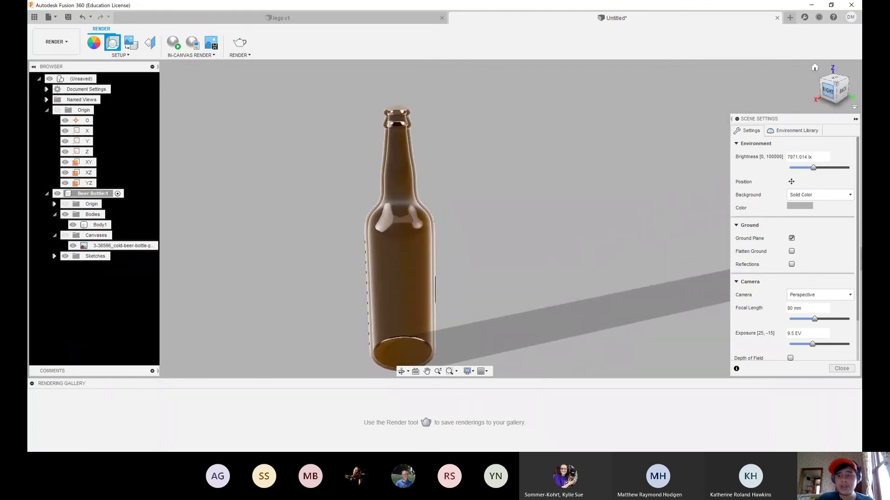